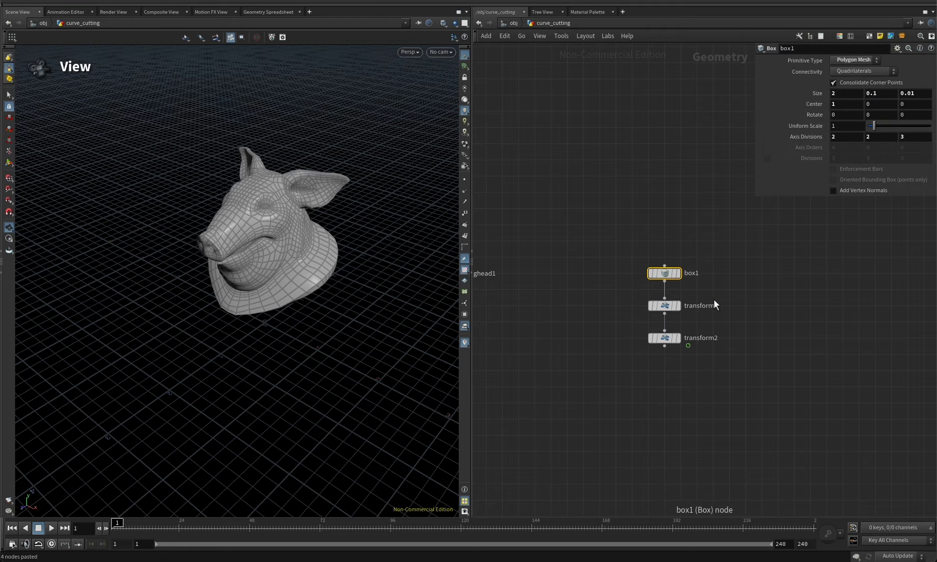
Display the box1 and transform1 nodes in turn and inspect the blade shape and transform1's parameters
{"action": "left_click", "coordinate": [679, 272]}
{"action": "left_click_drag", "start_coordinate": [299, 359], "coordinate": [314, 353]}
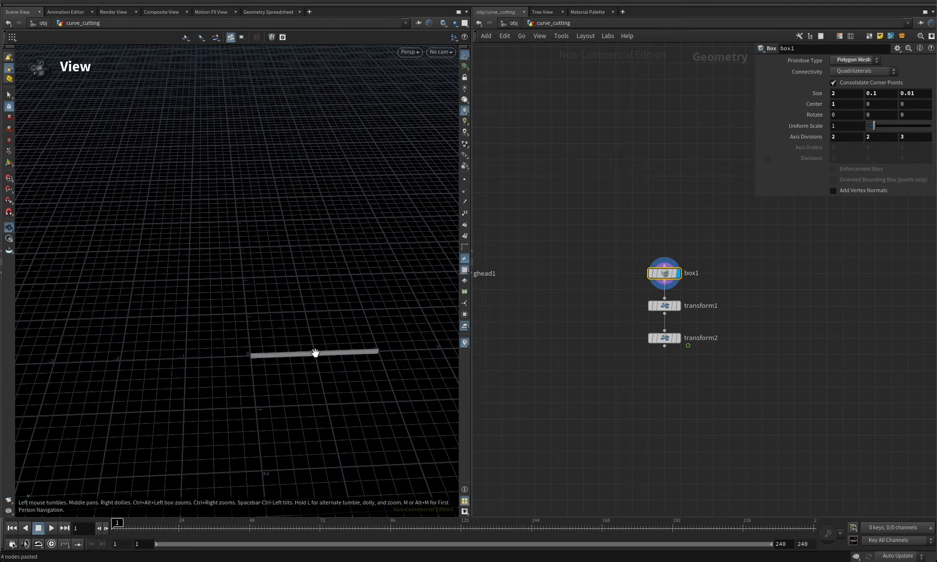
{"action": "right_click_drag", "start_coordinate": [314, 354], "coordinate": [410, 318]}
{"action": "left_click_drag", "start_coordinate": [410, 318], "coordinate": [318, 355]}
{"action": "left_click", "coordinate": [679, 306]}
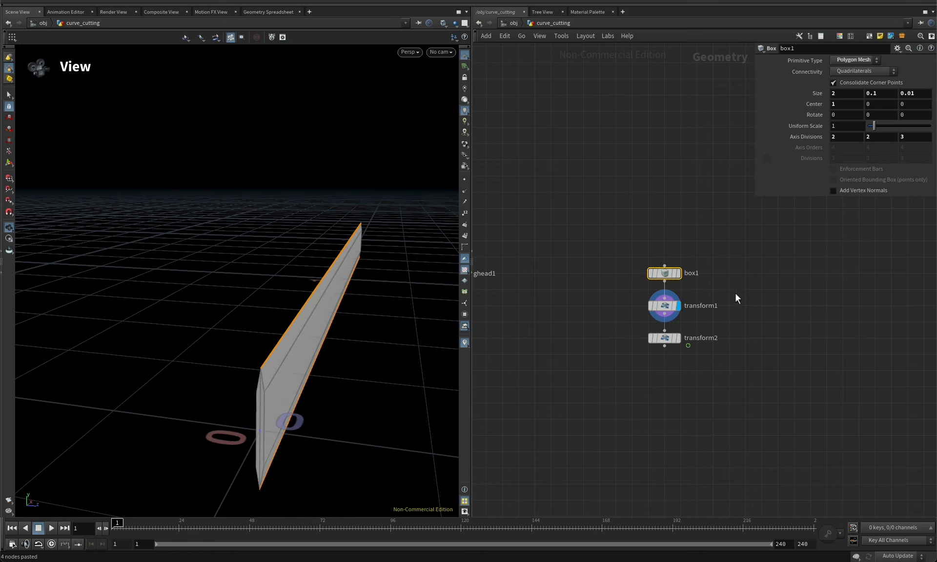
{"action": "left_click", "coordinate": [665, 306]}
{"action": "mouse_move", "coordinate": [251, 368]}
{"action": "left_mouse_down"}
{"action": "mouse_move", "coordinate": [297, 337]}
{"action": "mouse_move", "coordinate": [335, 342]}
{"action": "mouse_move", "coordinate": [255, 349]}
{"action": "left_mouse_up"}
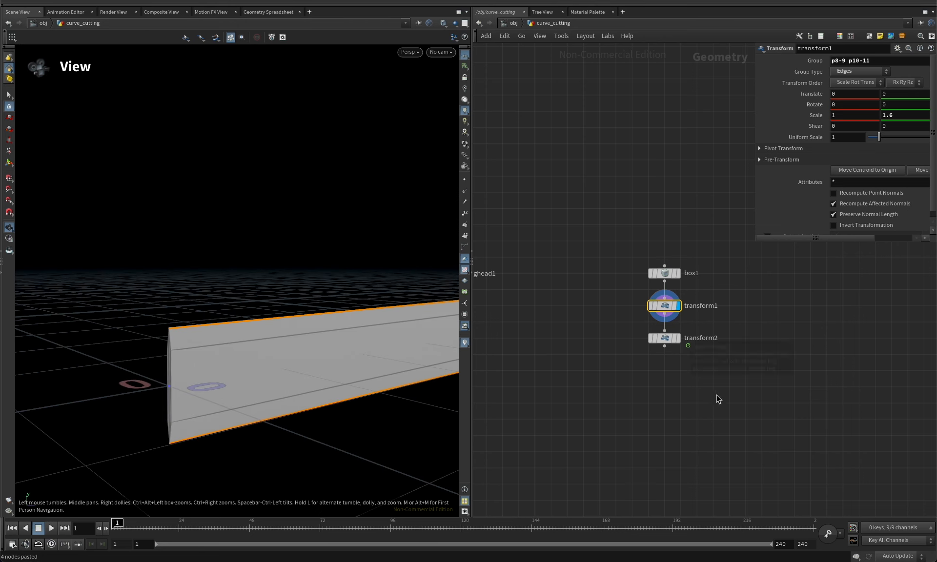
Display transform2, review all its transform values, and play the blade's keyframed movement from the first frame
{"action": "left_click", "coordinate": [665, 338]}
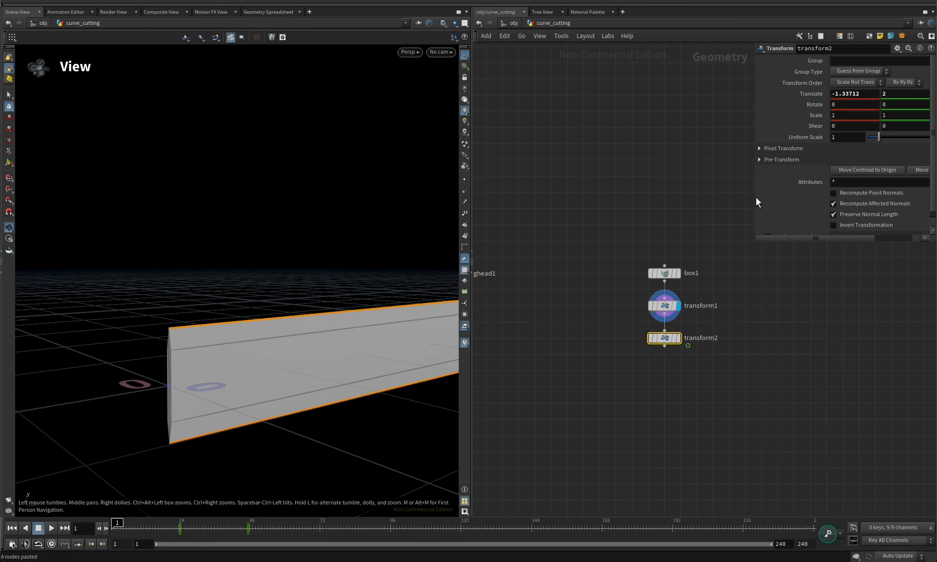
{"action": "left_click_drag", "start_coordinate": [753, 197], "coordinate": [651, 198]}
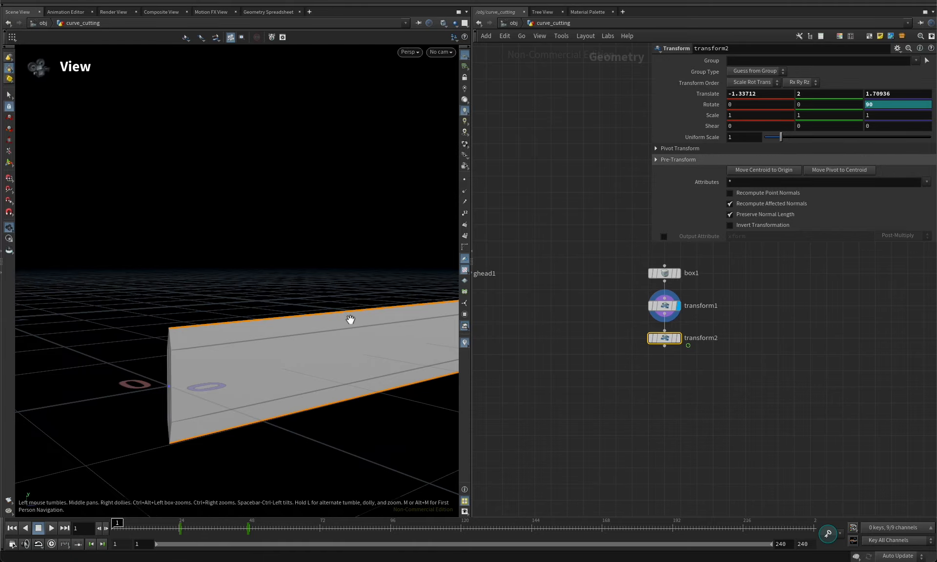
{"action": "mouse_move", "coordinate": [352, 321]}
{"action": "left_mouse_down"}
{"action": "mouse_move", "coordinate": [314, 296]}
{"action": "mouse_move", "coordinate": [230, 320]}
{"action": "mouse_move", "coordinate": [341, 323]}
{"action": "left_mouse_up"}
{"action": "left_click", "coordinate": [679, 338]}
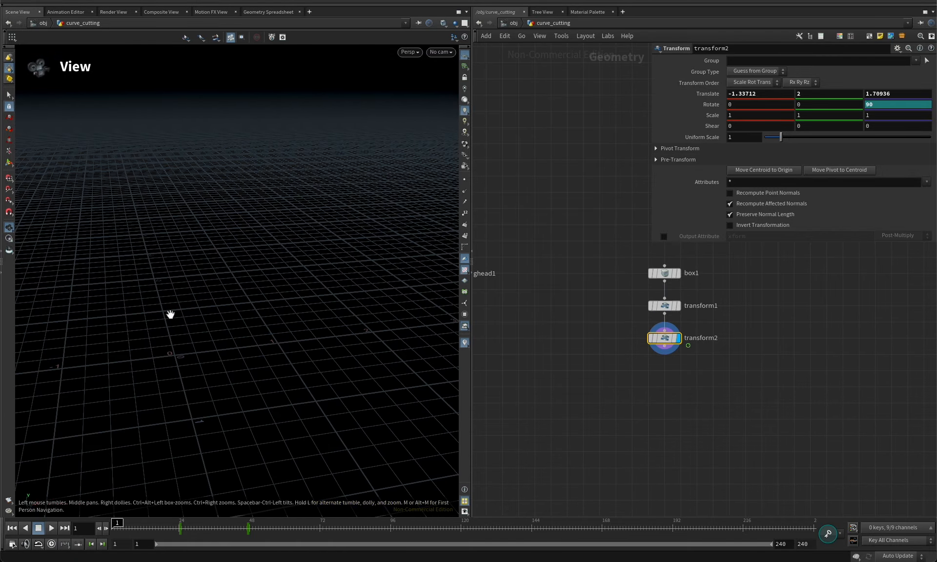
{"action": "middle_click_drag", "start_coordinate": [171, 314], "coordinate": [263, 322]}
{"action": "right_click_drag", "start_coordinate": [222, 297], "coordinate": [320, 257]}
{"action": "middle_click_drag", "start_coordinate": [320, 257], "coordinate": [292, 299]}
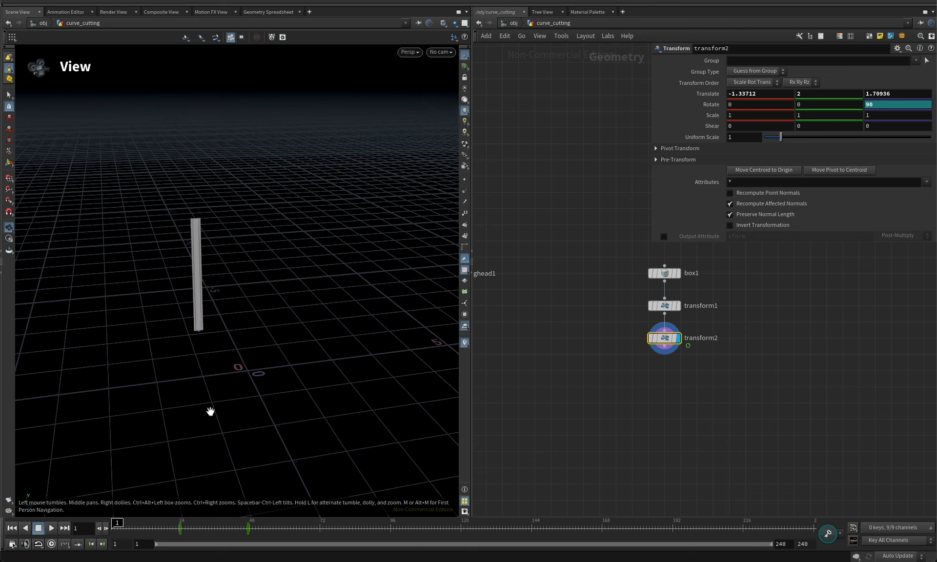
{"action": "left_click", "coordinate": [51, 528]}
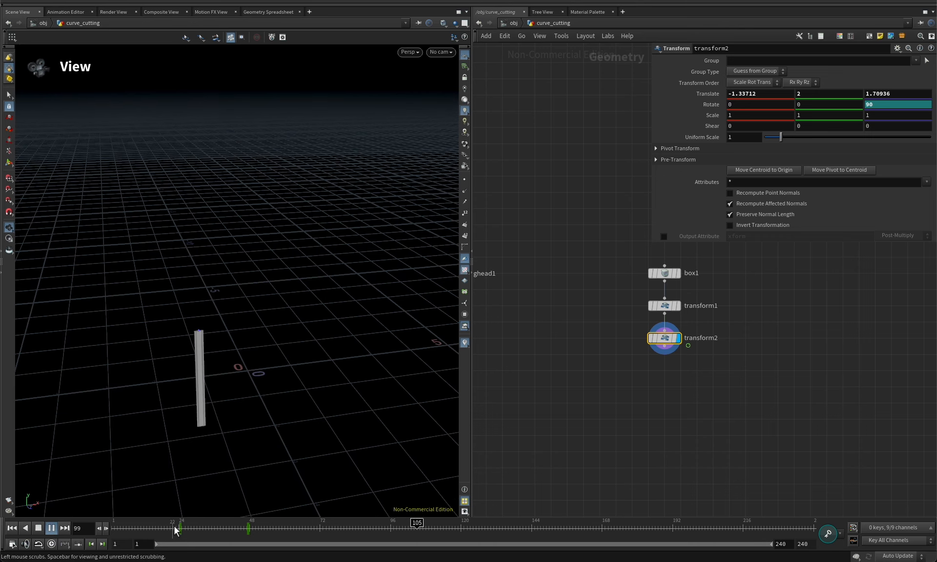
{"action": "key", "text": "ctrl+Up"}
Temporarily overlay the pig head on the displayed blade and examine how the two are positioned at frame 1
{"action": "middle_click_drag", "start_coordinate": [669, 383], "coordinate": [768, 425]}
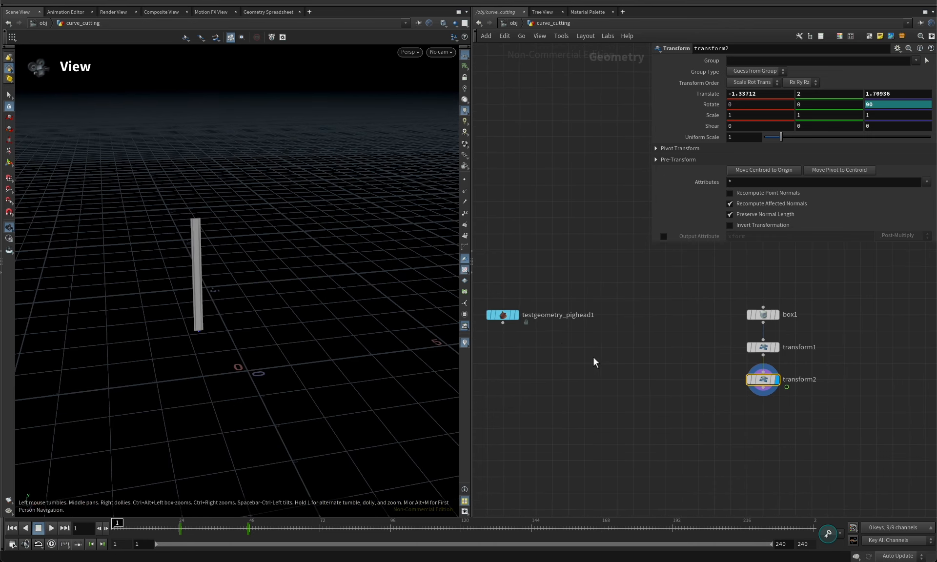
{"action": "left_click", "coordinate": [505, 317]}
{"action": "left_click_drag", "start_coordinate": [283, 273], "coordinate": [240, 294]}
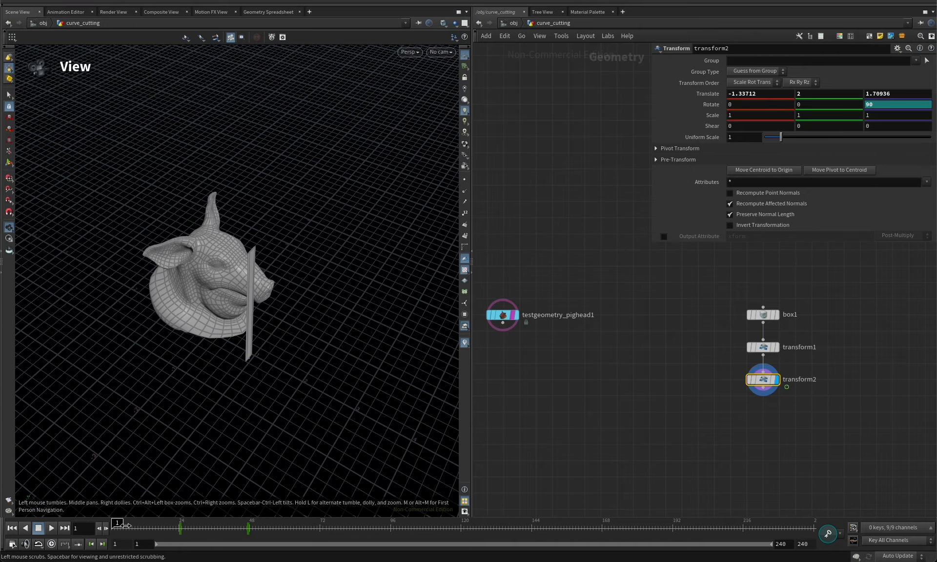
{"action": "mouse_move", "coordinate": [124, 528]}
{"action": "left_mouse_down"}
{"action": "mouse_move", "coordinate": [259, 526]}
{"action": "mouse_move", "coordinate": [113, 527]}
{"action": "left_mouse_up"}
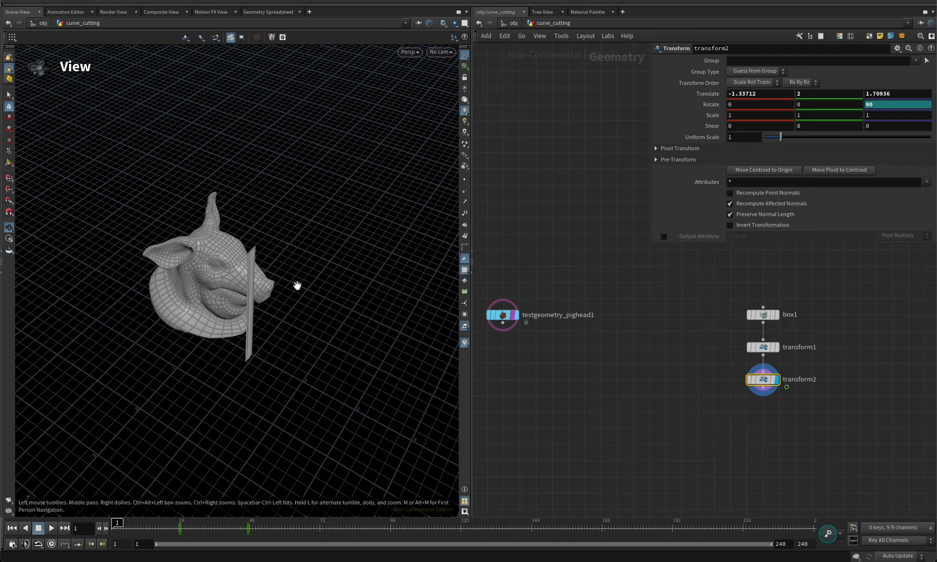
{"action": "left_click_drag", "start_coordinate": [297, 286], "coordinate": [253, 282]}
{"action": "left_click", "coordinate": [515, 315]}
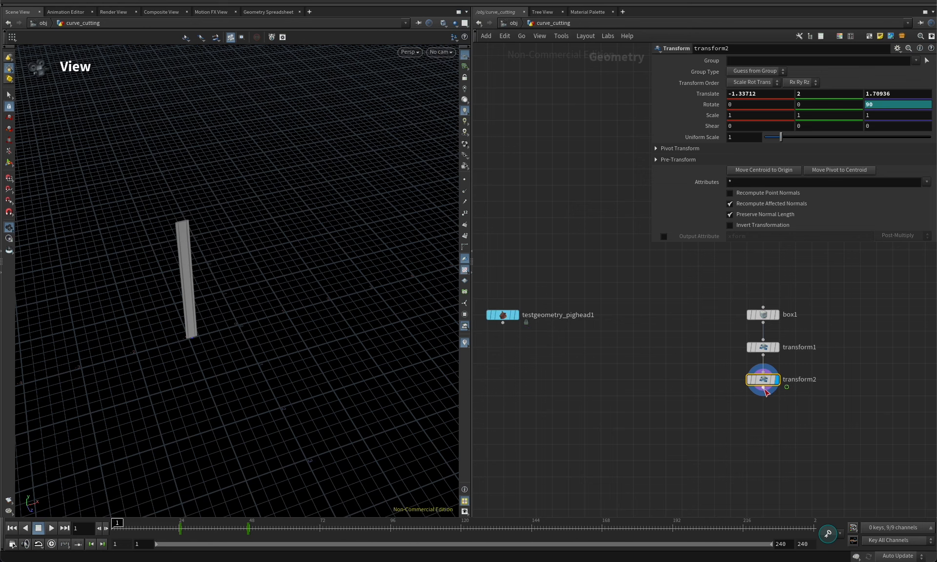
Display the pig head on its own and examine its snout area up close
{"action": "left_click", "coordinate": [517, 315]}
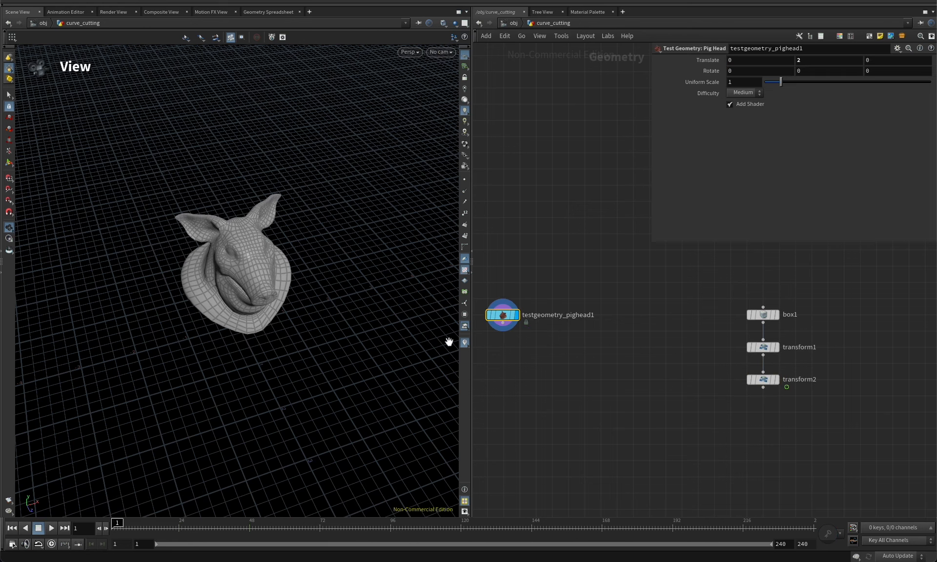
{"action": "scroll", "coordinate": [332, 295], "scroll_direction": "up", "scroll_amount": 3}
{"action": "left_click_drag", "start_coordinate": [331, 296], "coordinate": [345, 278]}
{"action": "middle_click_drag", "start_coordinate": [345, 278], "coordinate": [244, 273]}
{"action": "left_click_drag", "start_coordinate": [244, 274], "coordinate": [283, 288]}
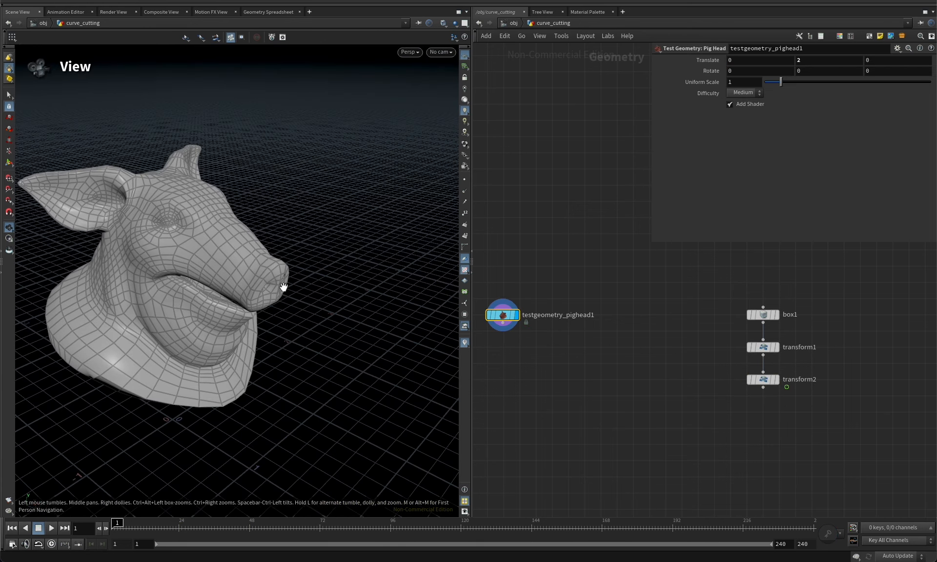
Add a Paint a Mask node after testgeometry_pighead1 and display it
{"action": "left_click", "coordinate": [502, 323]}
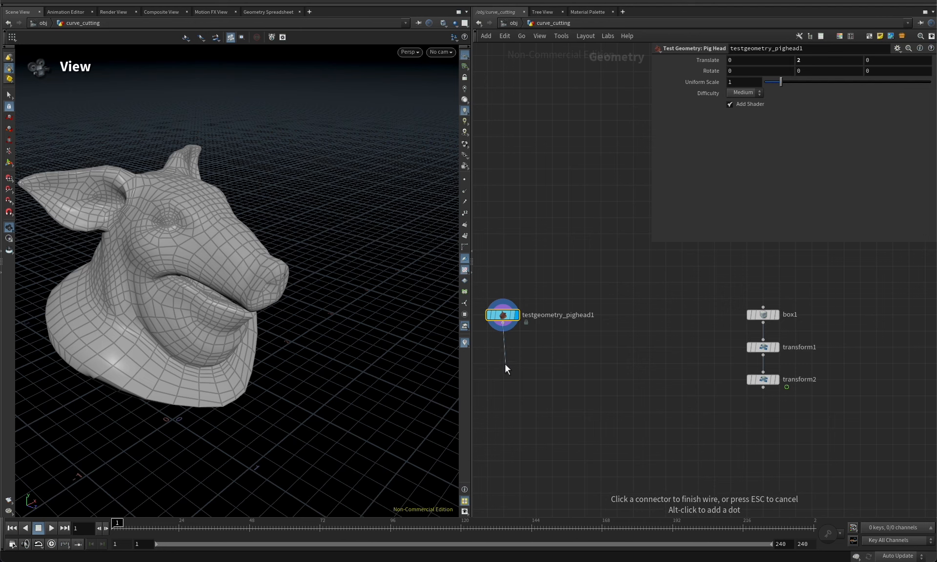
{"action": "key", "text": "Tab"}
{"action": "type", "text": "mask"}
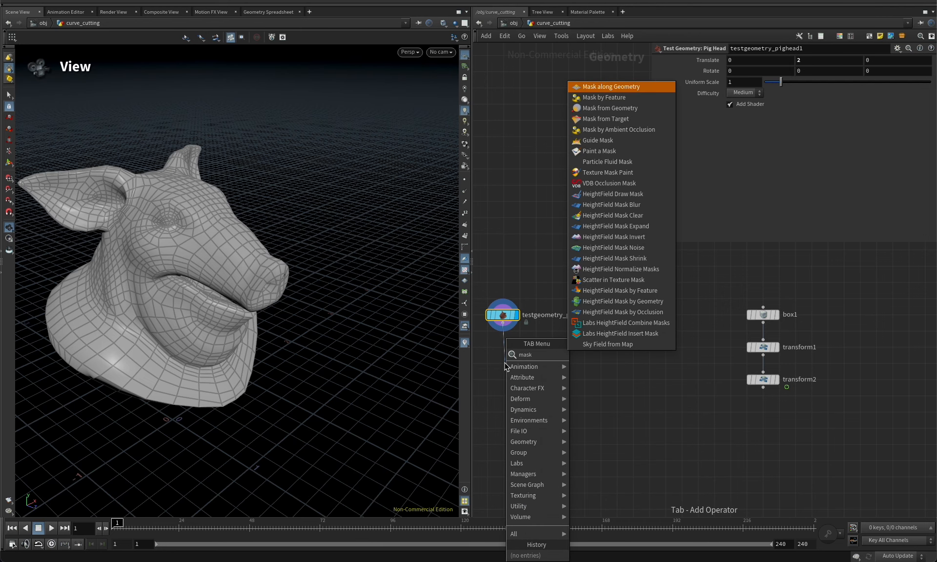
{"action": "key", "text": "Down"}
{"action": "key", "text": "Down"}
{"action": "key", "text": "Down"}
{"action": "key", "text": "Down"}
{"action": "key", "text": "Down"}
{"action": "key", "text": "Down"}
{"action": "key", "text": "Return"}
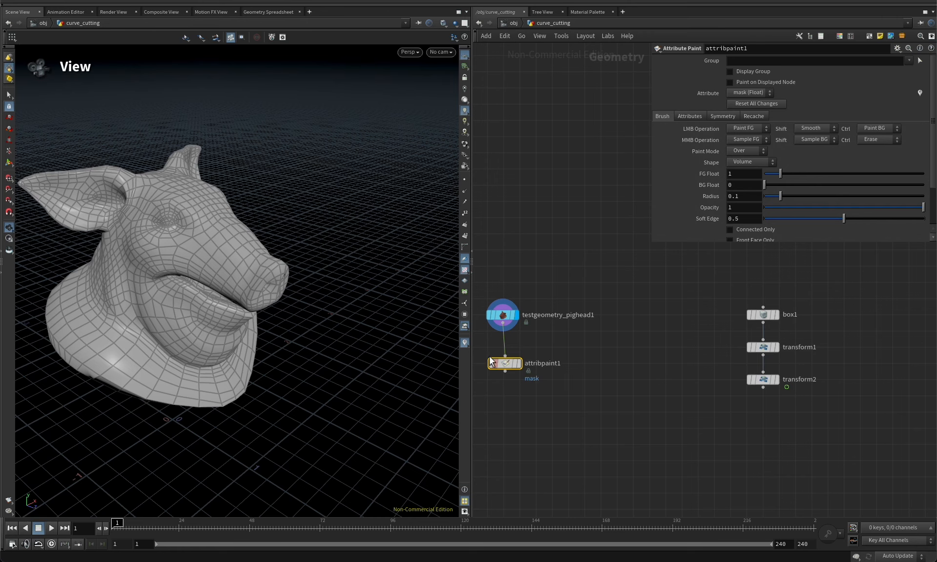
{"action": "left_click", "coordinate": [519, 364]}
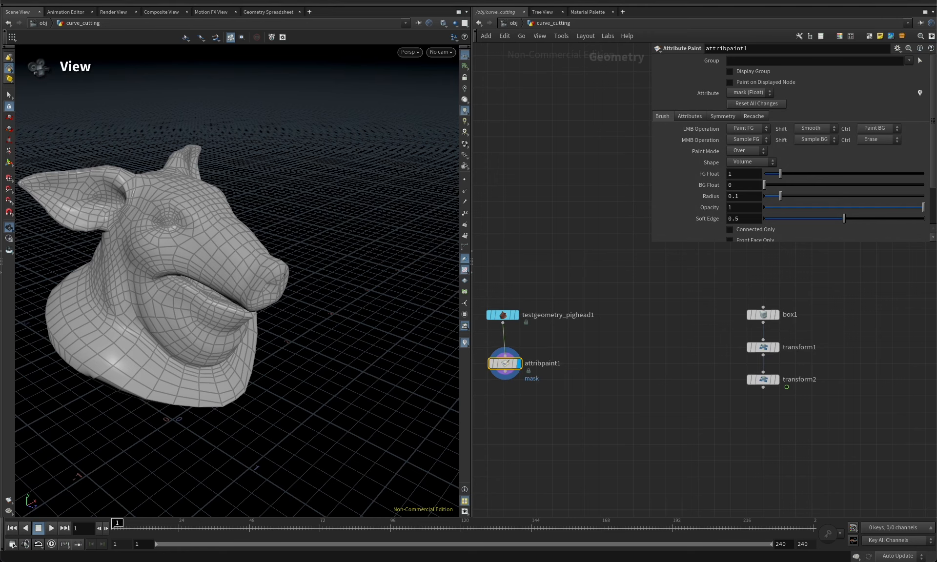
Paint the mask attribute with a value of 1 over the pig's snout using the 0.1 radius brush
{"action": "left_click_drag", "start_coordinate": [251, 303], "coordinate": [246, 262]}
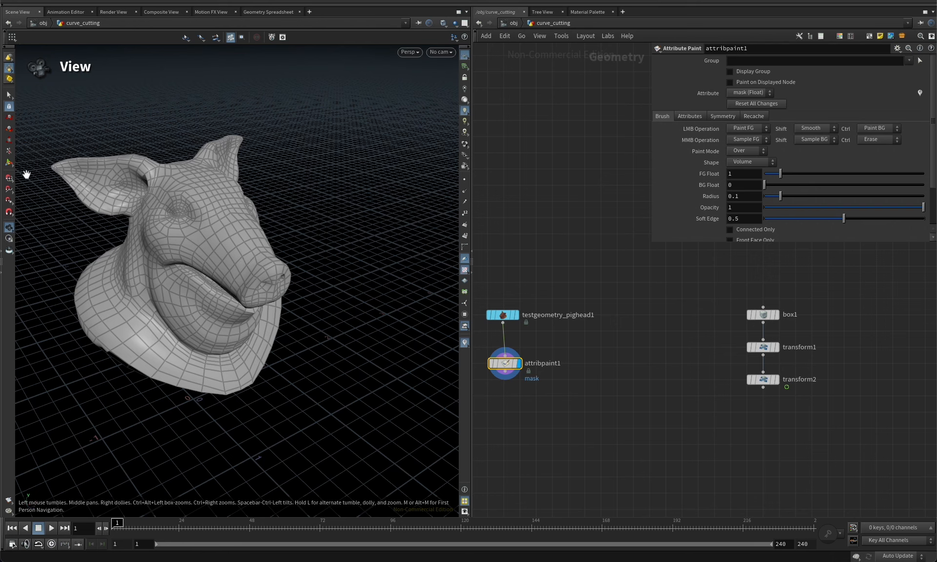
{"action": "key", "text": "Return"}
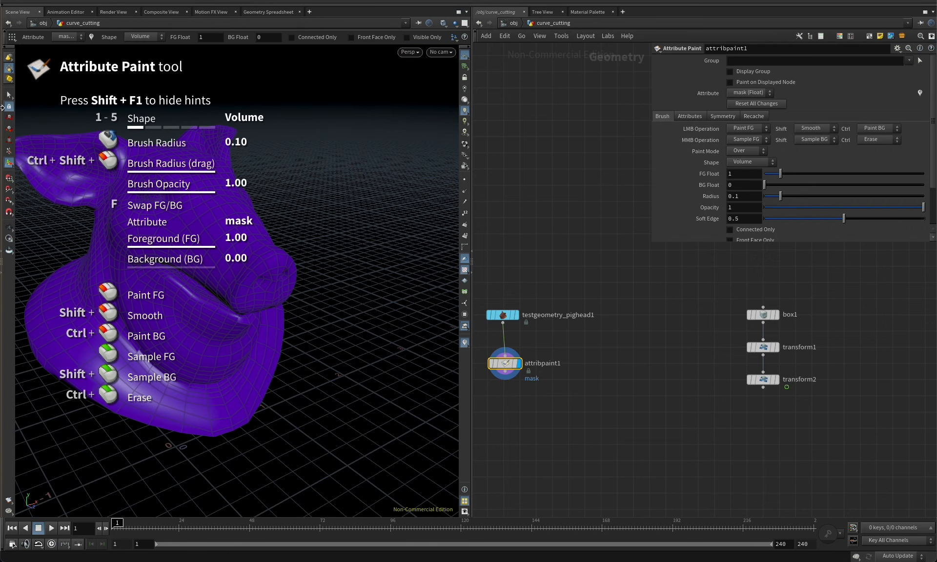
{"action": "mouse_move", "coordinate": [217, 285]}
{"action": "left_mouse_down", "text": "alt"}
{"action": "mouse_move", "coordinate": [281, 266]}
{"action": "mouse_move", "coordinate": [289, 287]}
{"action": "left_mouse_up", "text": "alt"}
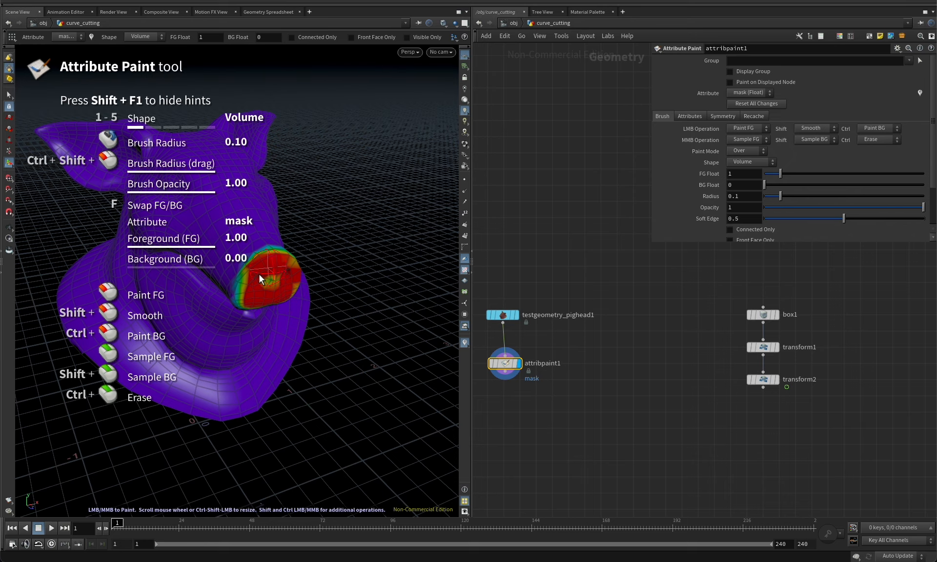
{"action": "left_click_drag", "start_coordinate": [242, 287], "coordinate": [264, 293], "text": "alt"}
Add a Hair Generate node fed by attribpaint1 and display it
{"action": "middle_click_drag", "start_coordinate": [611, 405], "coordinate": [684, 328]}
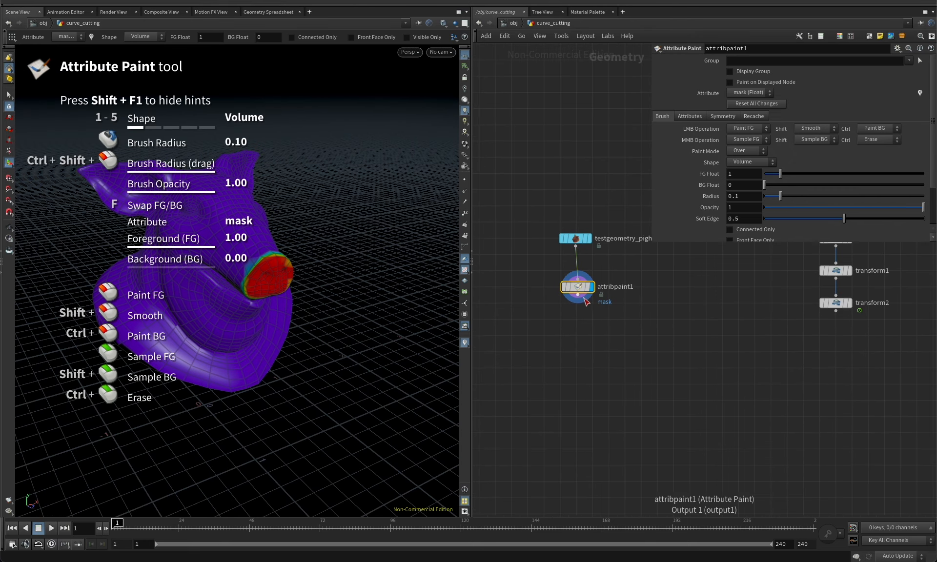
{"action": "key", "text": "Tab"}
{"action": "type", "text": "gen"}
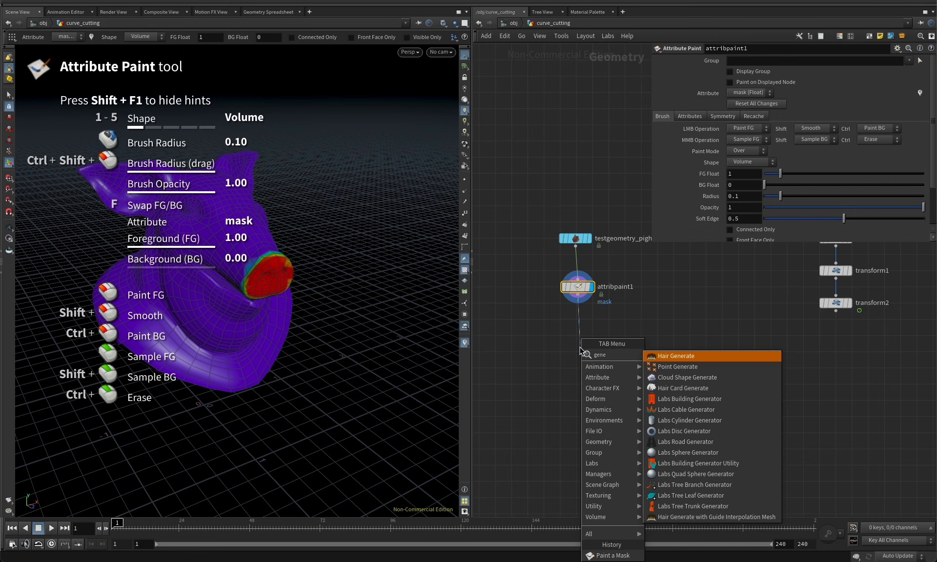
{"action": "key", "text": "Return"}
{"action": "left_click", "coordinate": [580, 349]}
{"action": "left_click", "coordinate": [595, 348]}
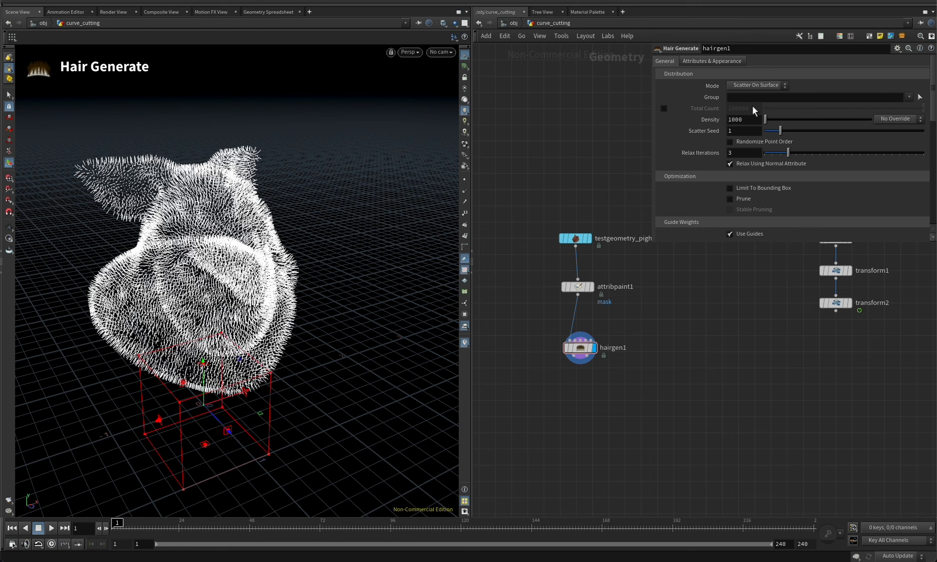
Override the hair density with a skin attribute and set the density attribute to mask
{"action": "scroll", "coordinate": [733, 117], "scroll_direction": "down", "scroll_amount": 5}
{"action": "left_click_drag", "start_coordinate": [651, 240], "coordinate": [619, 441]}
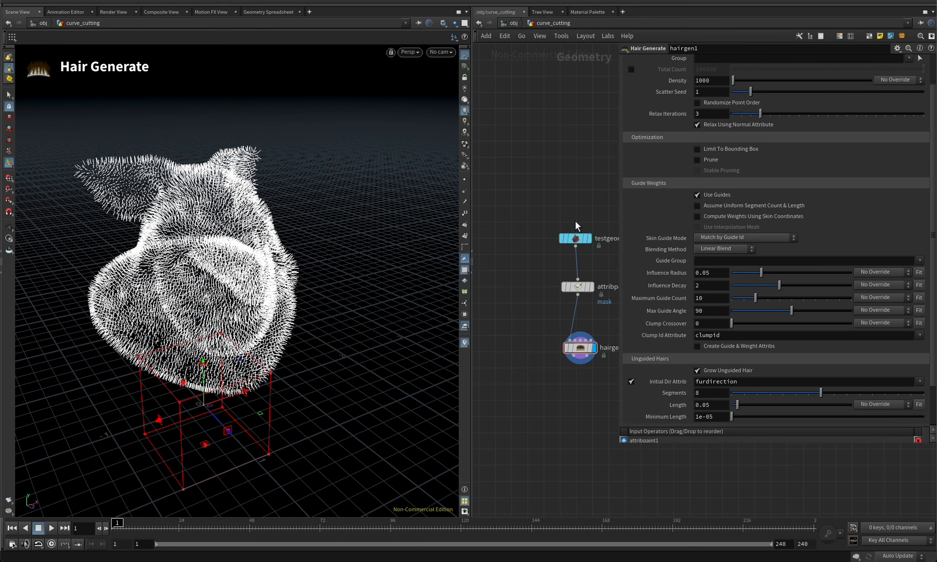
{"action": "scroll", "coordinate": [655, 150], "scroll_direction": "up", "scroll_amount": 2}
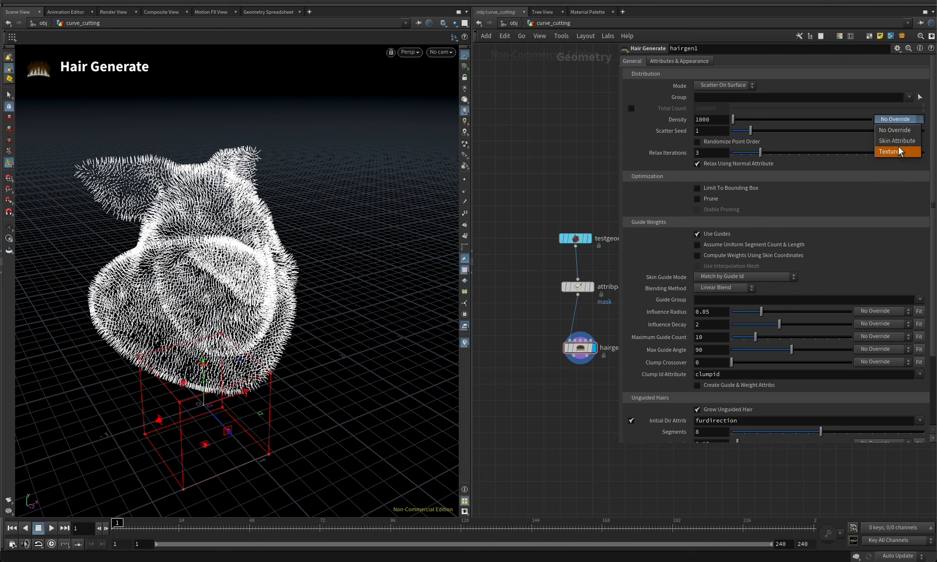
{"action": "left_click", "coordinate": [900, 141]}
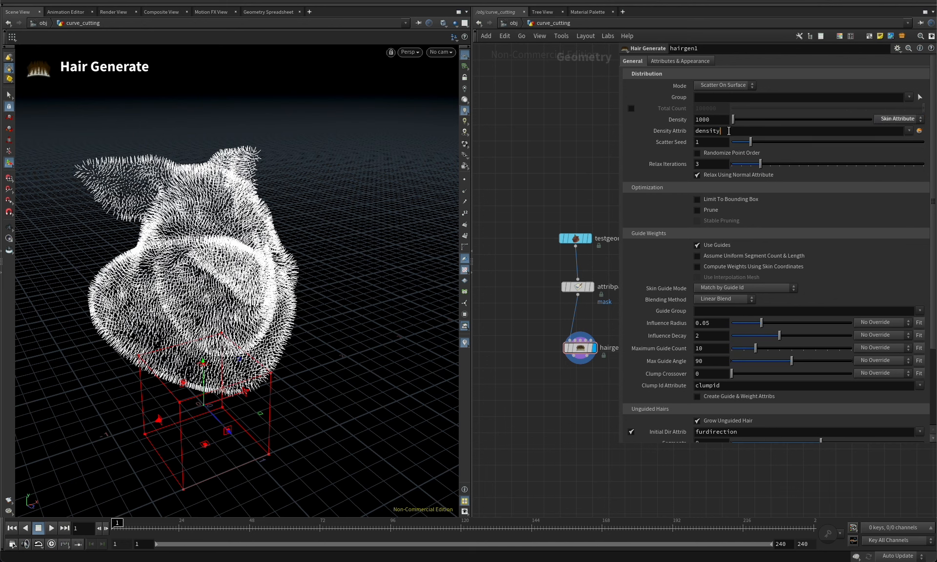
{"action": "type", "text": "mask"}
{"action": "key", "text": "Return"}
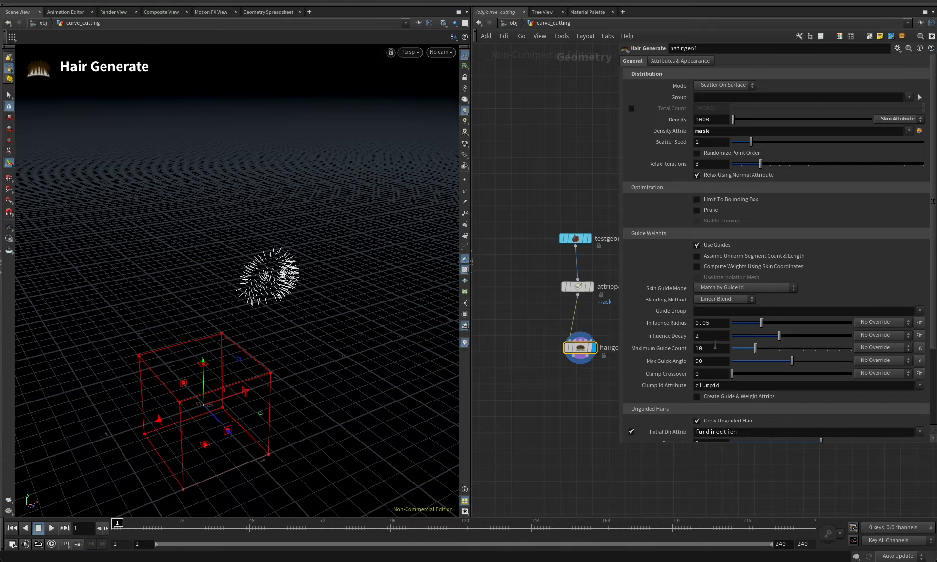
Set the unguided hair length to 1
{"action": "scroll", "coordinate": [665, 355], "scroll_direction": "down", "scroll_amount": 5}
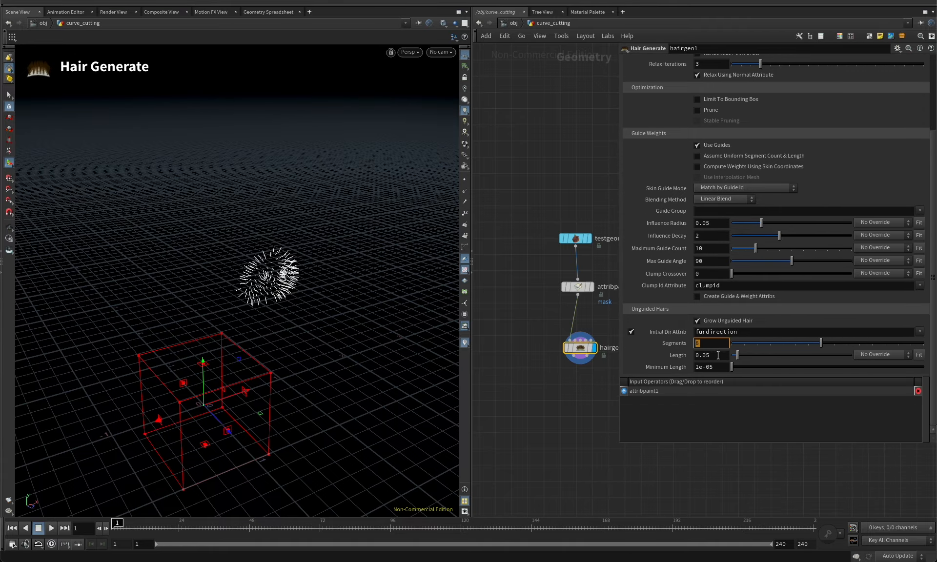
{"action": "left_click_drag", "start_coordinate": [719, 355], "coordinate": [686, 347]}
{"action": "type", "text": "1"}
{"action": "key", "text": "Return"}
Overlay the transform2 blade on the generated hair and scrub the timeline to frame 22
{"action": "left_click_drag", "start_coordinate": [293, 303], "coordinate": [333, 334], "text": "alt"}
{"action": "scroll", "coordinate": [641, 489], "scroll_direction": "down", "scroll_amount": 5}
{"action": "middle_click_drag", "start_coordinate": [641, 489], "coordinate": [536, 366]}
{"action": "scroll", "coordinate": [578, 333], "scroll_direction": "up", "scroll_amount": 3}
{"action": "left_click", "coordinate": [605, 324]}
{"action": "left_click_drag", "start_coordinate": [116, 529], "coordinate": [241, 528]}
{"action": "left_click_drag", "start_coordinate": [293, 274], "coordinate": [221, 431], "text": "alt"}
{"action": "left_click", "coordinate": [231, 528]}
{"action": "left_click_drag", "start_coordinate": [232, 531], "coordinate": [172, 512]}
Narrow the parameter display and remove the transform2 blade overlay from the hair view
{"action": "left_click_drag", "start_coordinate": [621, 442], "coordinate": [699, 453]}
{"action": "scroll", "coordinate": [640, 377], "scroll_direction": "down", "scroll_amount": 3}
{"action": "middle_click_drag", "start_coordinate": [639, 378], "coordinate": [565, 356]}
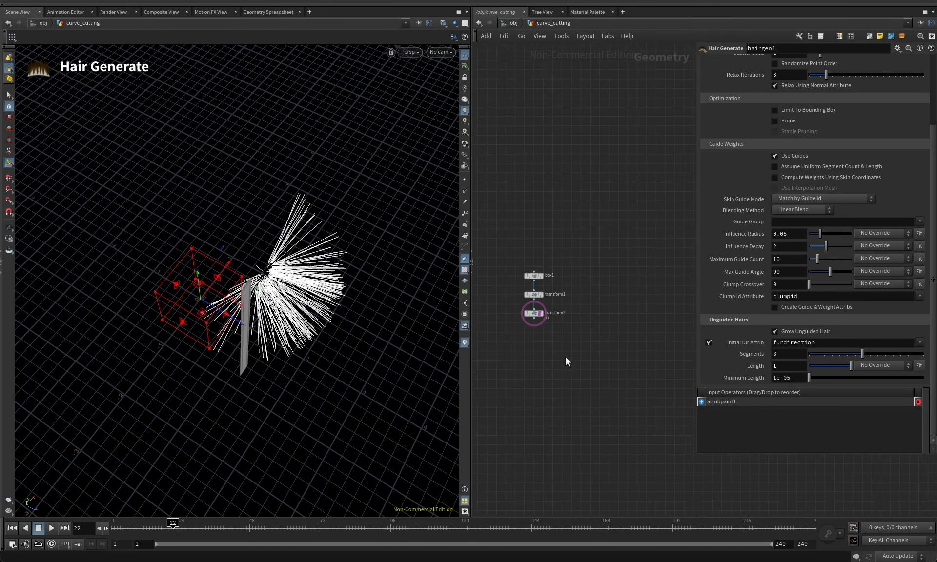
{"action": "scroll", "coordinate": [632, 348], "scroll_direction": "down", "scroll_amount": 1}
{"action": "middle_click_drag", "start_coordinate": [632, 347], "coordinate": [649, 371]}
{"action": "scroll", "coordinate": [660, 356], "scroll_direction": "down", "scroll_amount": 2}
{"action": "scroll", "coordinate": [600, 358], "scroll_direction": "up", "scroll_amount": 3}
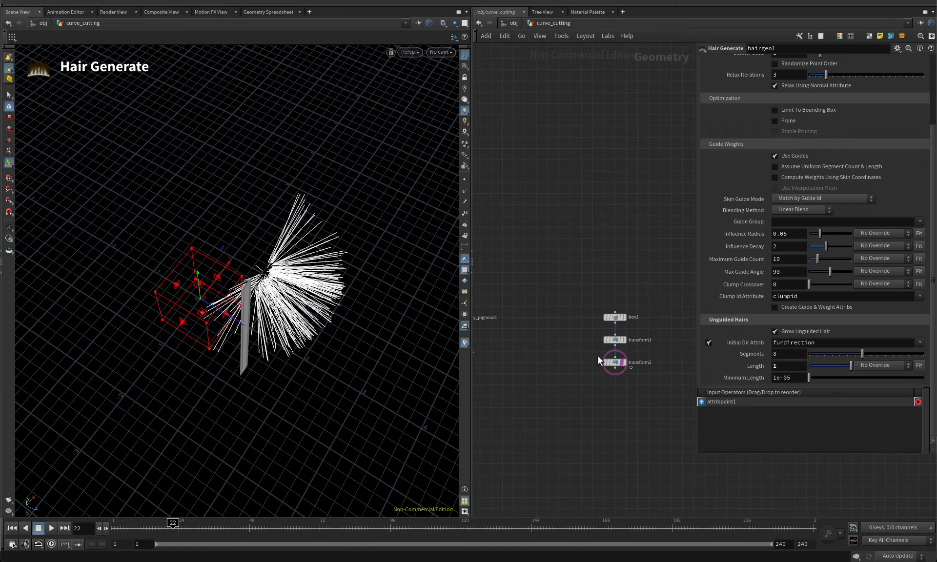
{"action": "left_click", "coordinate": [623, 366]}
Examine the generated hair from several angles and focus the network on the blade's nodes
{"action": "left_click_drag", "start_coordinate": [289, 298], "coordinate": [236, 245], "text": "alt"}
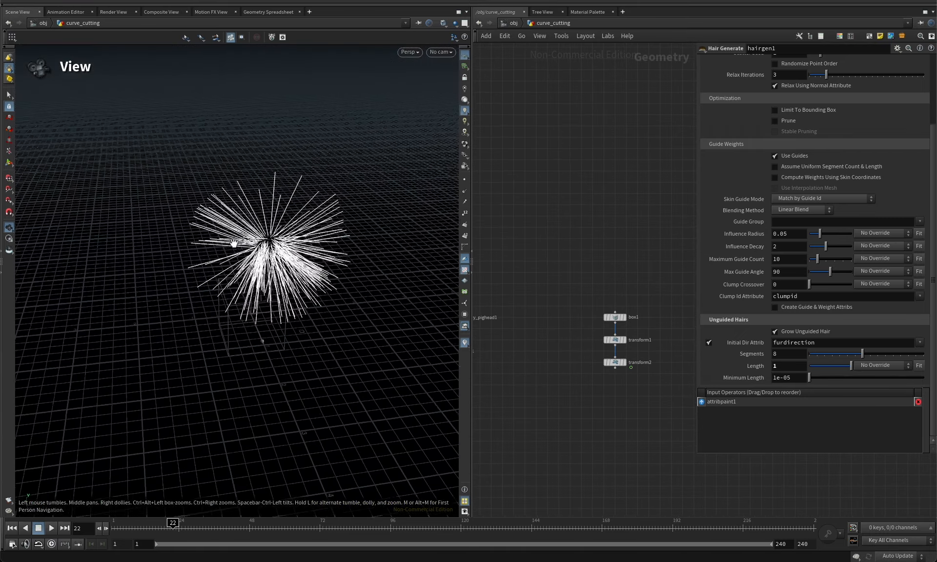
{"action": "middle_click_drag", "start_coordinate": [236, 244], "coordinate": [224, 292], "text": "alt"}
{"action": "right_click_drag", "start_coordinate": [224, 292], "coordinate": [236, 303], "text": "alt"}
{"action": "left_click_drag", "start_coordinate": [237, 304], "coordinate": [243, 322], "text": "alt"}
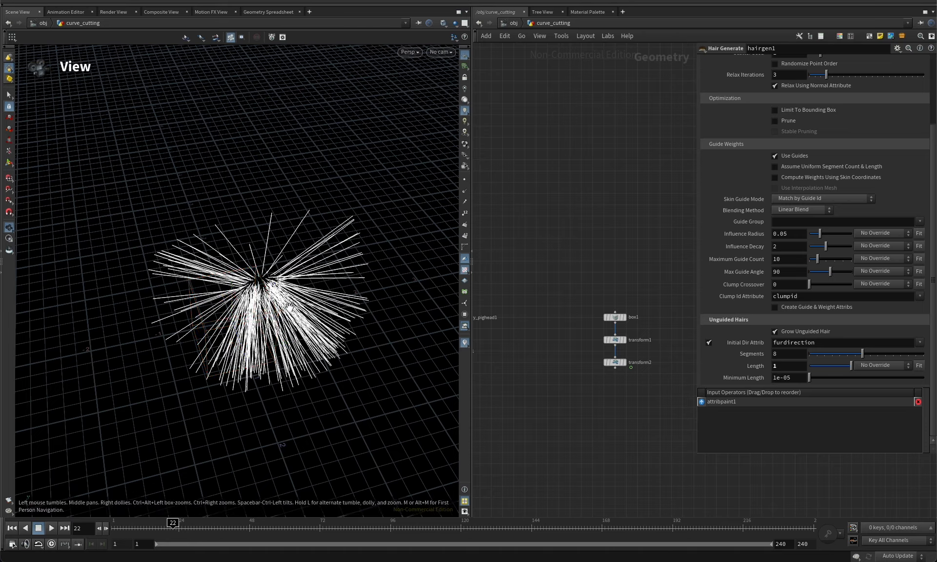
{"action": "left_click_drag", "start_coordinate": [254, 316], "coordinate": [282, 312], "text": "alt"}
{"action": "right_click_drag", "start_coordinate": [283, 312], "coordinate": [304, 288], "text": "alt"}
{"action": "left_click_drag", "start_coordinate": [304, 288], "coordinate": [303, 317], "text": "alt"}
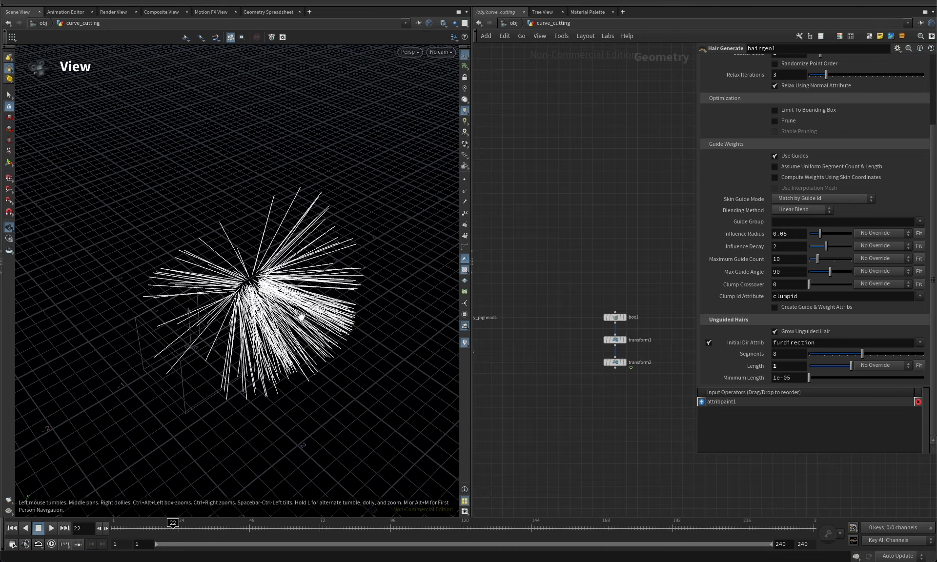
{"action": "middle_click_drag", "start_coordinate": [608, 385], "coordinate": [622, 343]}
{"action": "scroll", "coordinate": [600, 328], "scroll_direction": "up", "scroll_amount": 2}
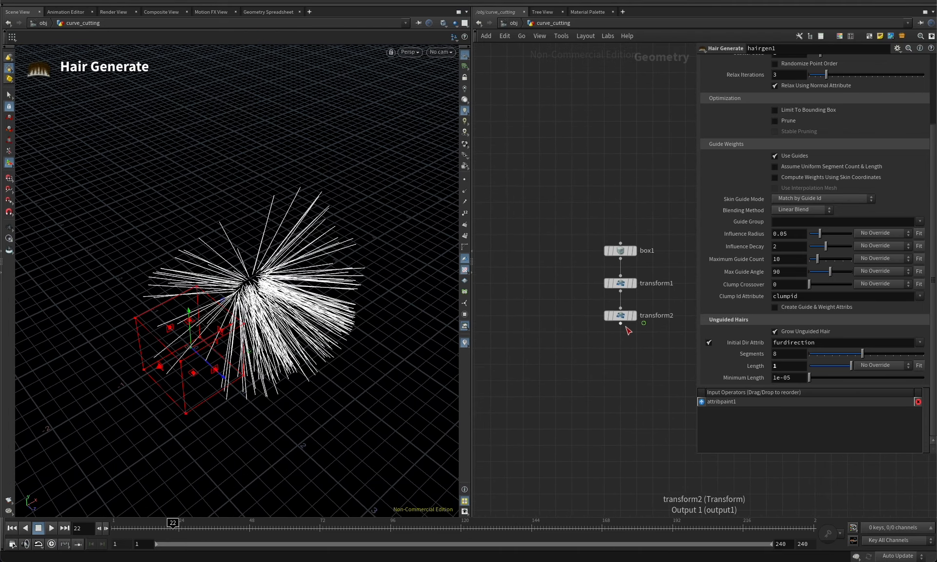
{"action": "left_click", "coordinate": [620, 324]}
{"action": "key", "text": "Tab"}
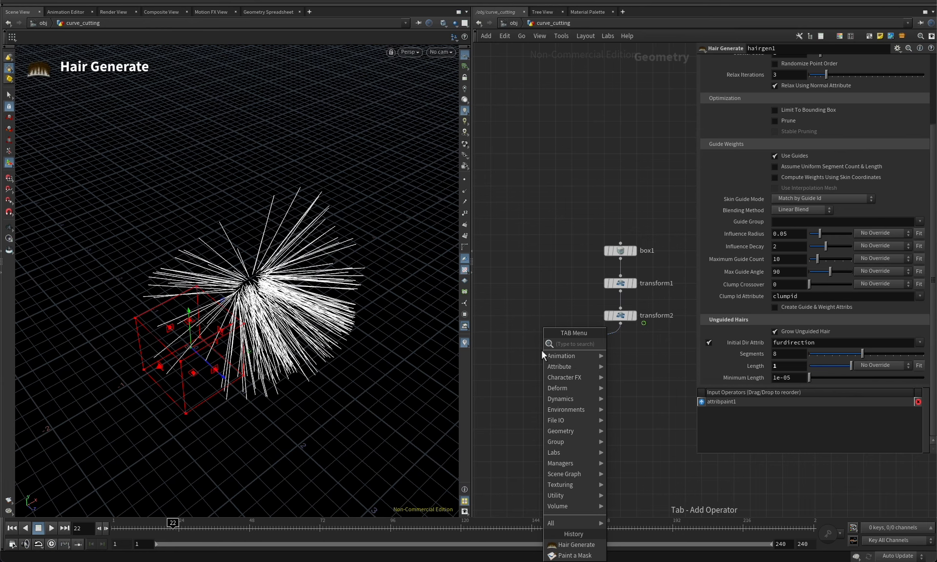
{"action": "key", "text": "Escape"}
Display the transform2 blade on its own in the scene view in place of the generated hair
{"action": "left_click", "coordinate": [635, 316]}
{"action": "right_click_drag", "start_coordinate": [193, 276], "coordinate": [180, 230], "text": "alt"}
{"action": "middle_click_drag", "start_coordinate": [180, 230], "coordinate": [193, 262], "text": "alt"}
{"action": "scroll", "coordinate": [193, 262], "scroll_direction": "up", "scroll_amount": 1}
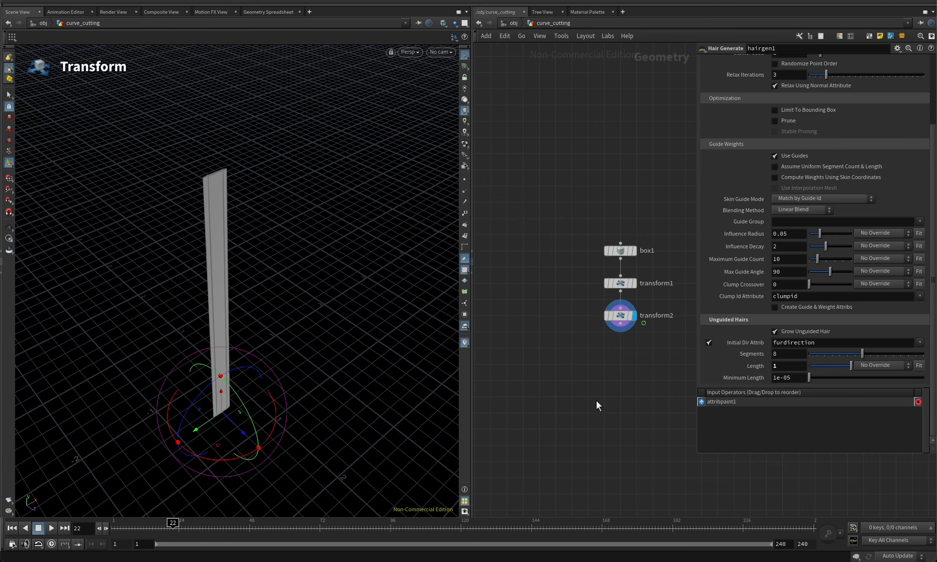
Append an Ends node to the transform2 blade and display its result
{"action": "left_click", "coordinate": [621, 323]}
{"action": "key", "text": "Tab"}
{"action": "type", "text": "ends"}
{"action": "key", "text": "Return"}
{"action": "left_click", "coordinate": [569, 348]}
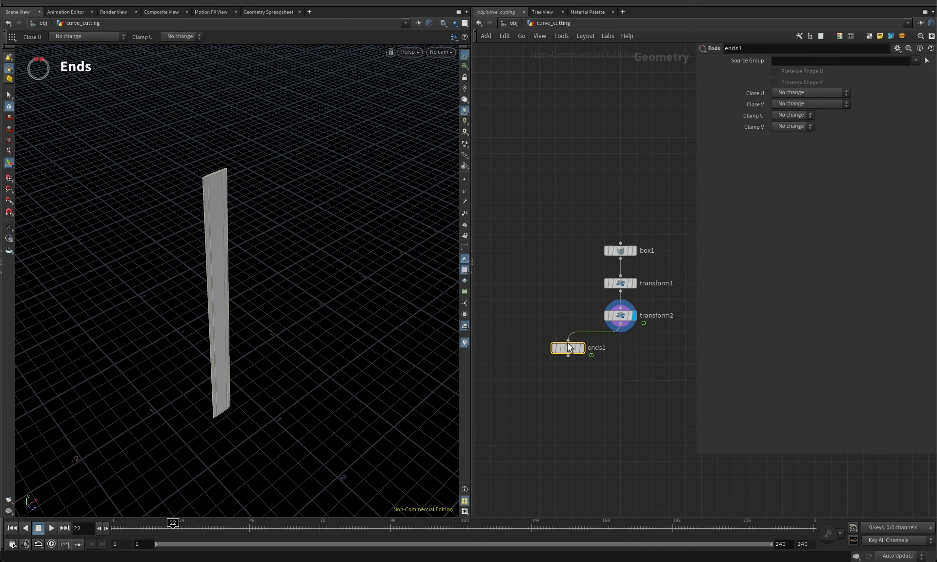
{"action": "left_click", "coordinate": [582, 347]}
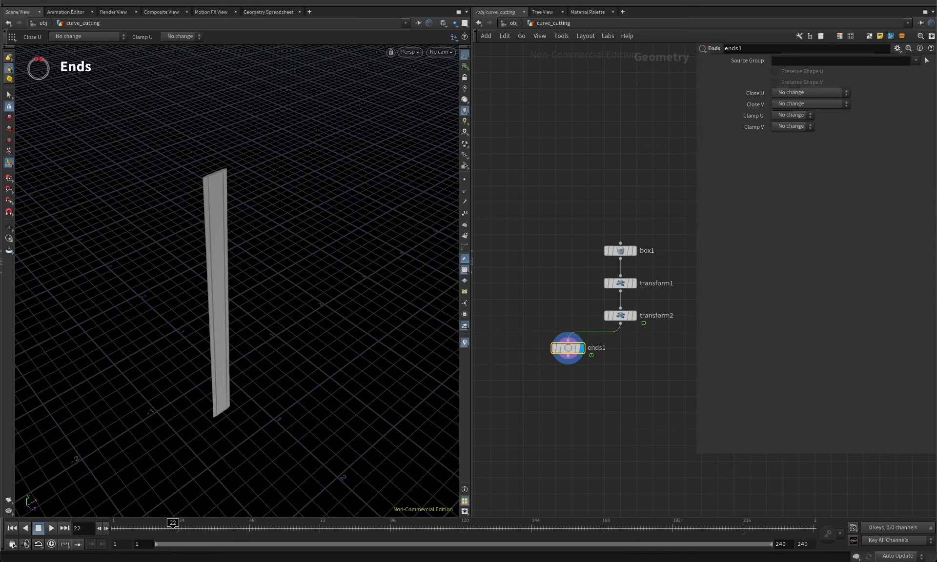
Set Close U on the Ends node to Unroll with New Points
{"action": "left_click", "coordinate": [798, 91]}
{"action": "left_click", "coordinate": [802, 142]}
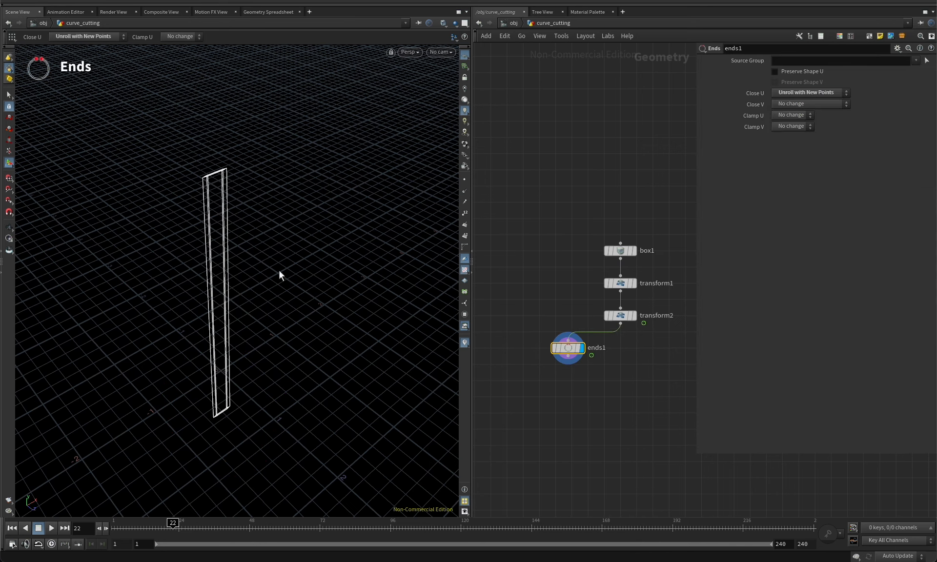
{"action": "left_click_drag", "start_coordinate": [279, 274], "coordinate": [205, 242], "text": "alt"}
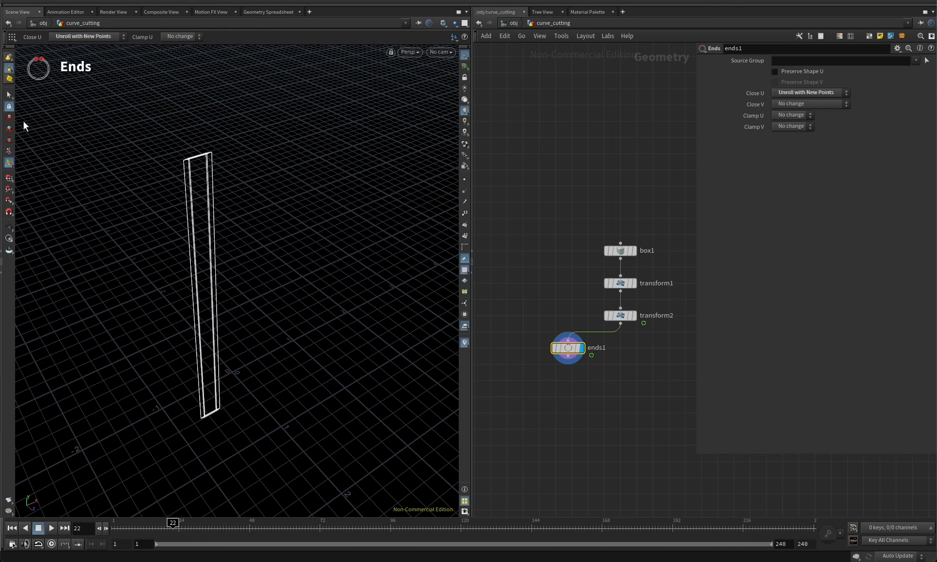
Select the two outer long edges of the blade outline, p10-11 and p8-9, and apply a Dissolve to them
{"action": "right_click", "coordinate": [9, 69]}
{"action": "left_click", "coordinate": [33, 89]}
{"action": "right_click_drag", "start_coordinate": [206, 288], "coordinate": [232, 275], "text": "alt"}
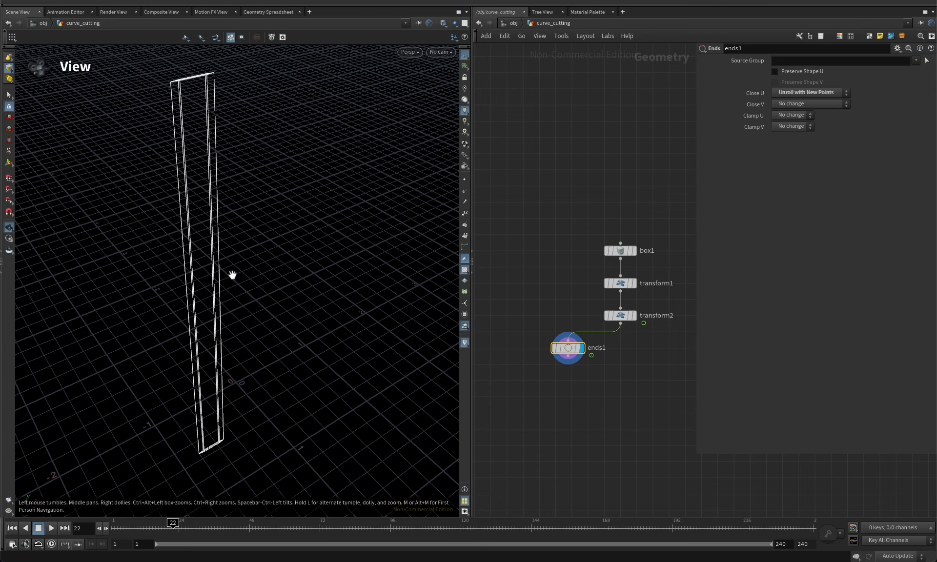
{"action": "left_click_drag", "start_coordinate": [232, 274], "coordinate": [195, 282], "text": "alt"}
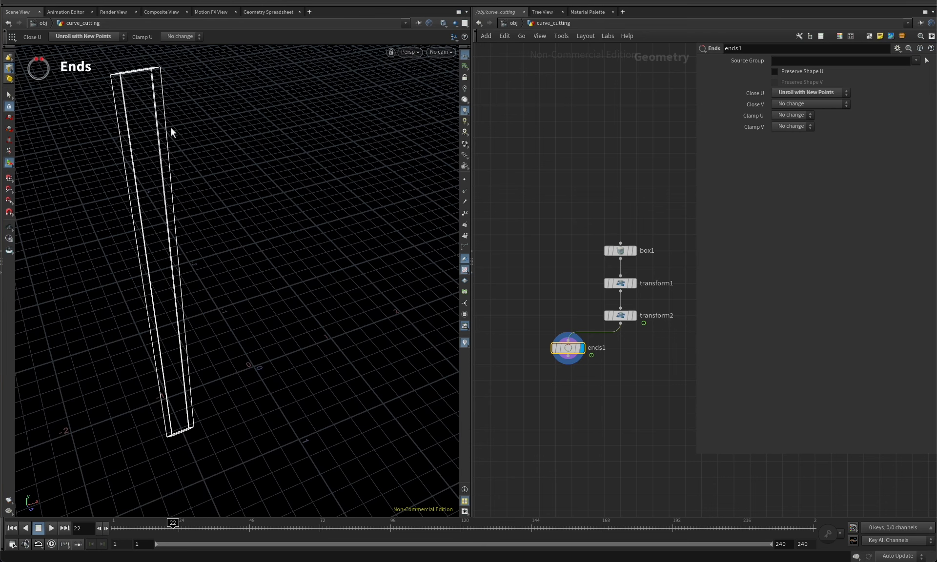
{"action": "left_click", "coordinate": [9, 96]}
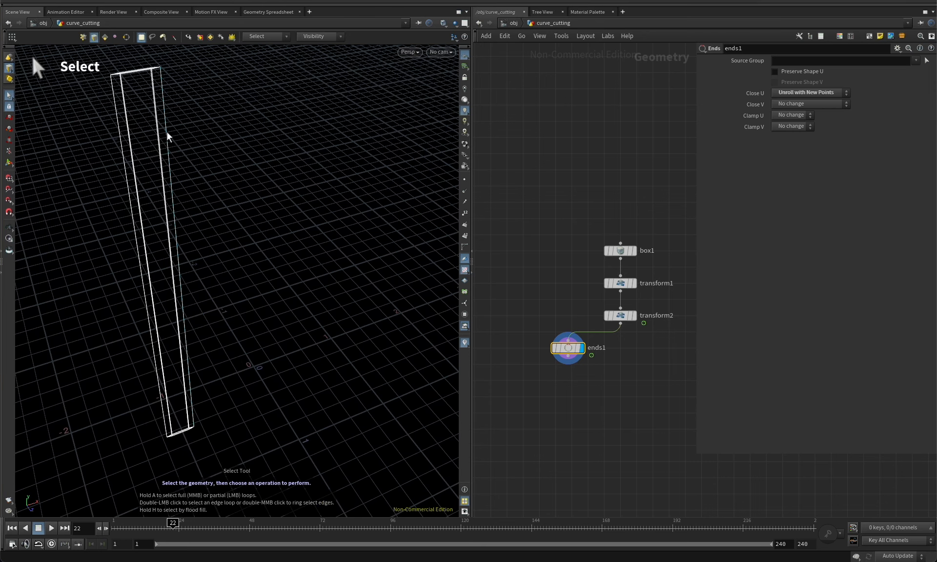
{"action": "left_click_drag", "start_coordinate": [124, 163], "coordinate": [236, 167], "text": "alt"}
{"action": "key", "text": "Tab"}
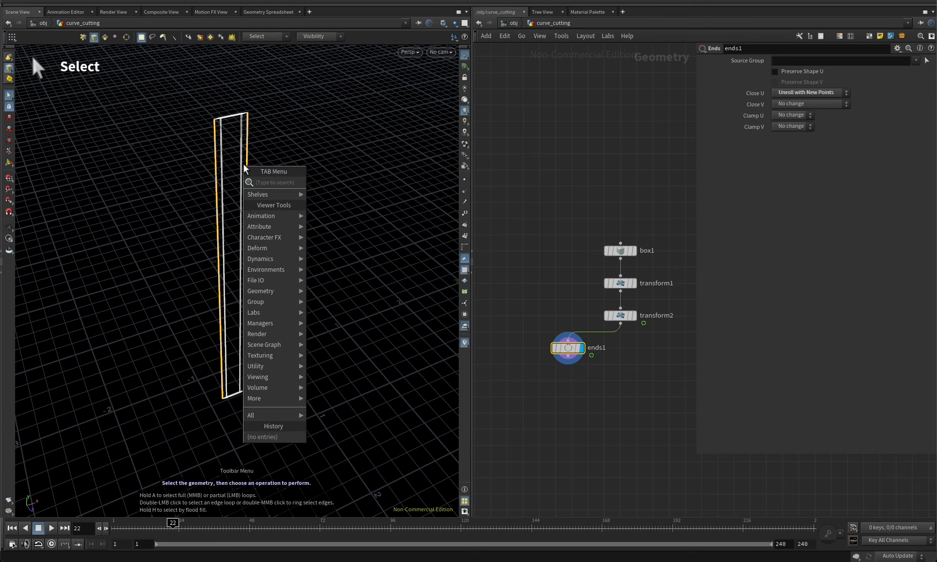
{"action": "type", "text": "dis"}
{"action": "key", "text": "Return"}
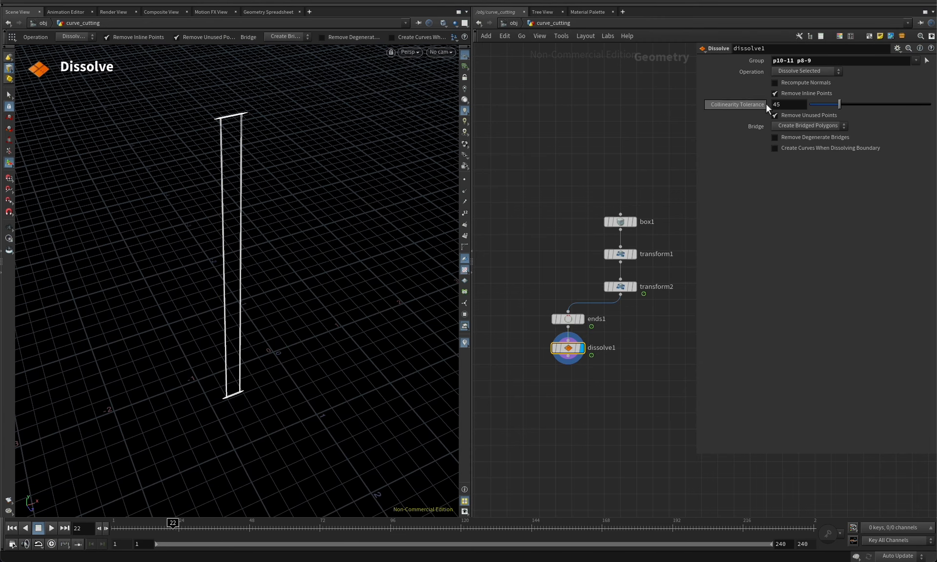
Set the Dissolve operation to Dissolve Non-Selected and reduce its group to the single long edge p10-11
{"action": "left_click", "coordinate": [814, 71]}
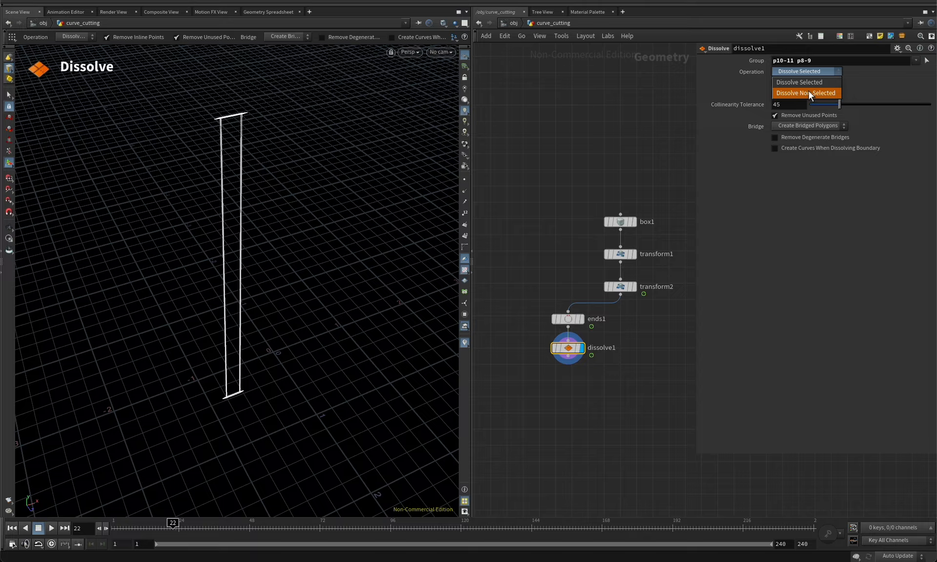
{"action": "left_click", "coordinate": [809, 93]}
{"action": "key", "text": "Escape"}
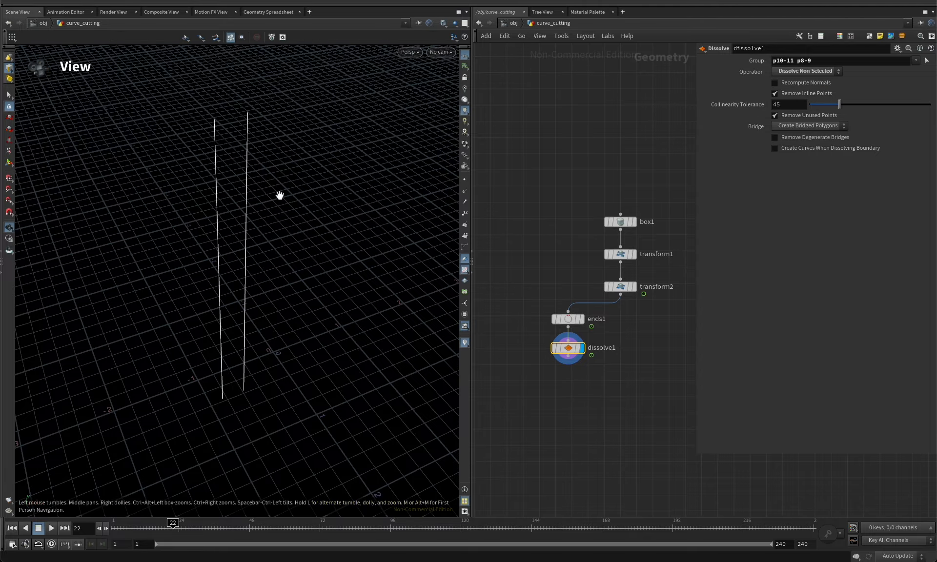
{"action": "left_click_drag", "start_coordinate": [280, 195], "coordinate": [242, 200]}
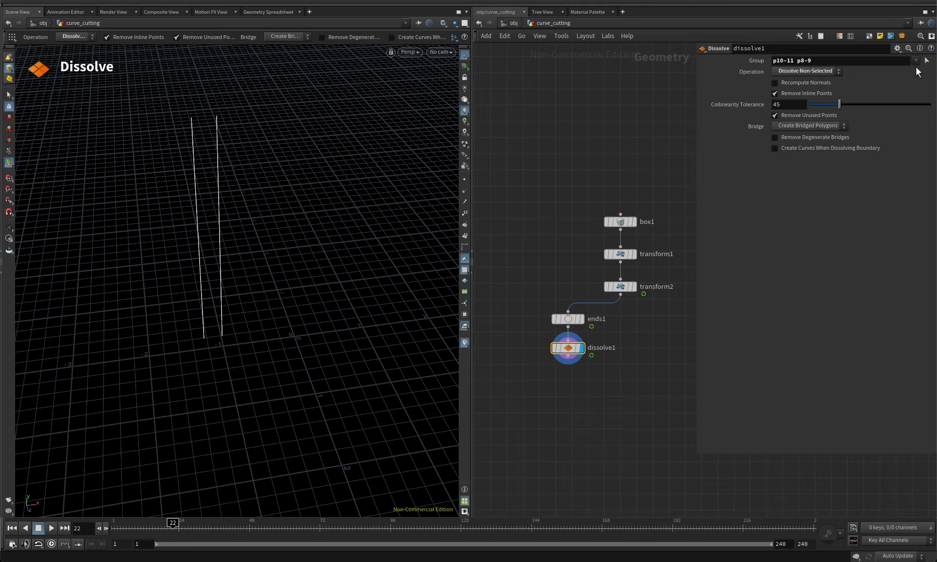
{"action": "left_click", "coordinate": [927, 60]}
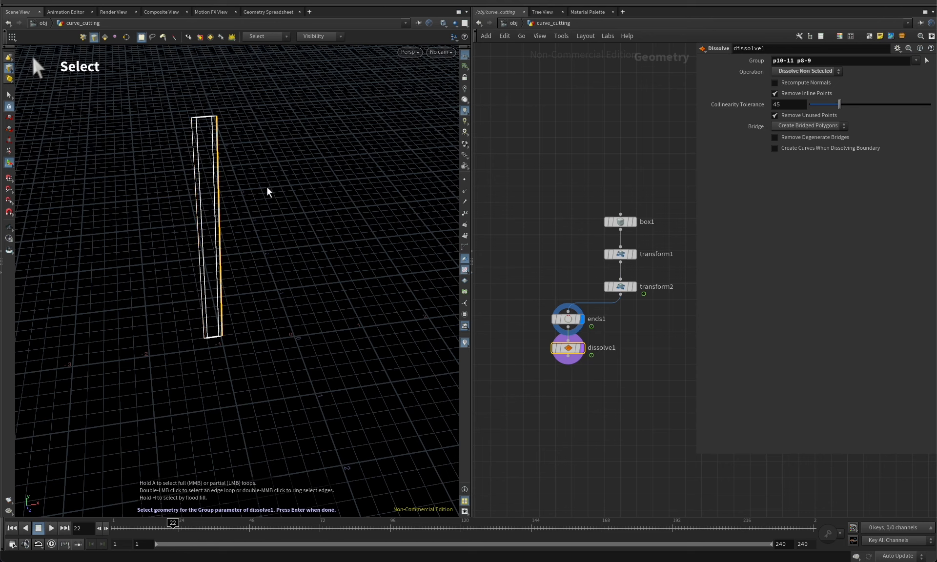
{"action": "key", "text": "Return"}
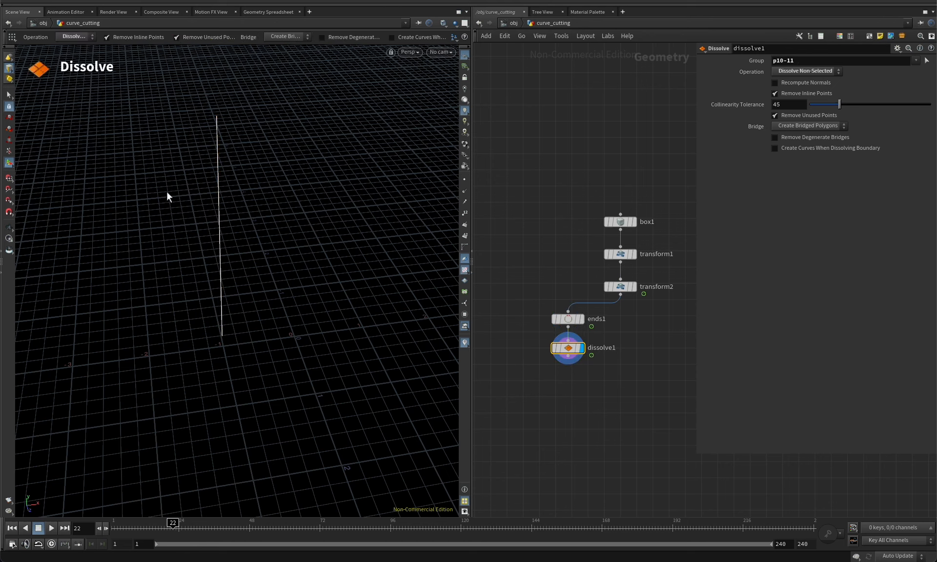
Return the timeline to frame 1, then append a Trail node below dissolve1 and display its result
{"action": "middle_click_drag", "start_coordinate": [564, 376], "coordinate": [602, 358]}
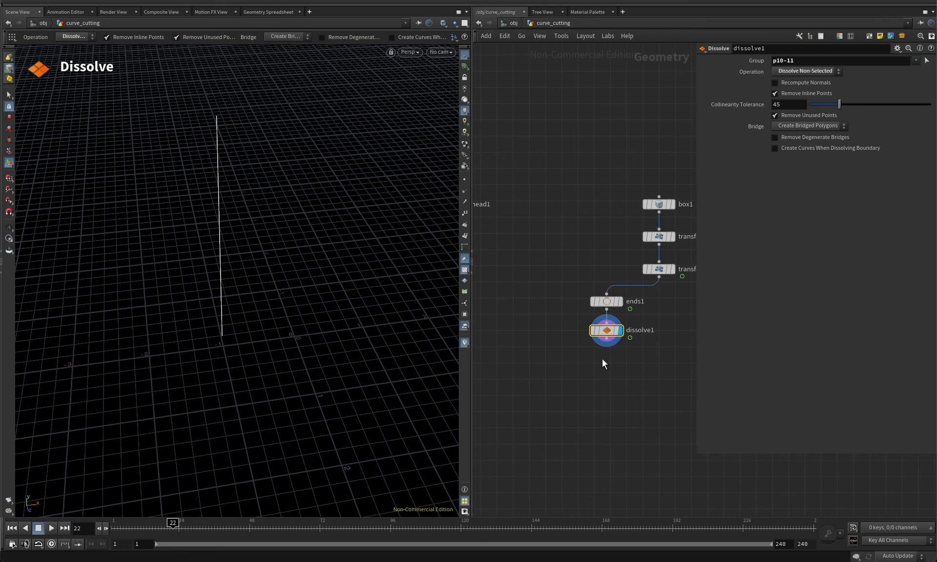
{"action": "left_click_drag", "start_coordinate": [180, 523], "coordinate": [97, 501]}
{"action": "left_click", "coordinate": [607, 338]}
{"action": "key", "text": "Tab"}
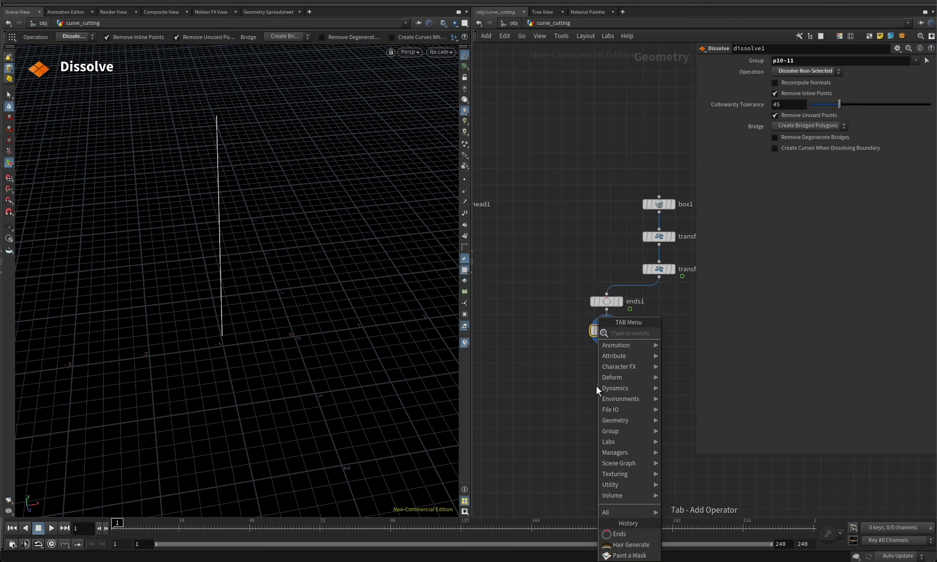
{"action": "type", "text": "trai"}
{"action": "key", "text": "Return"}
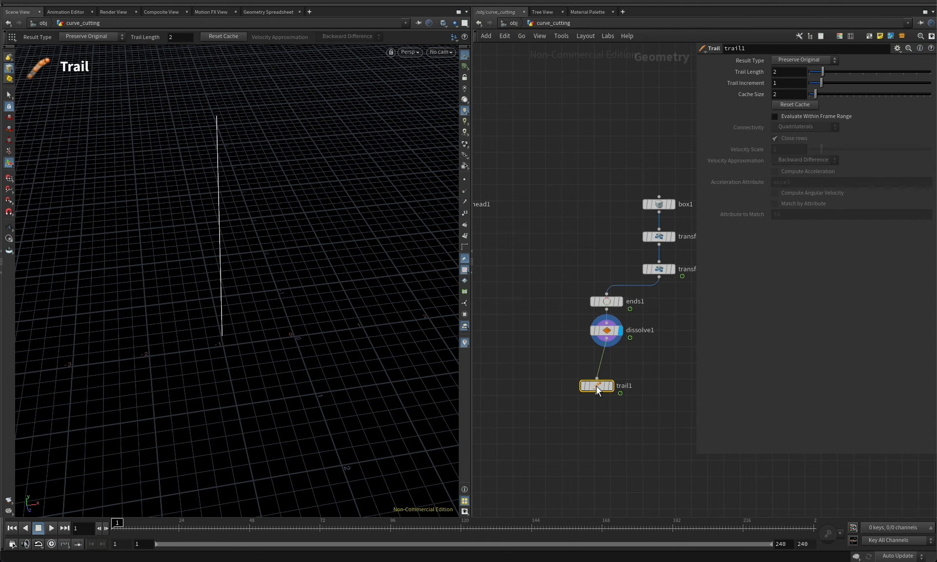
{"action": "left_click_drag", "start_coordinate": [597, 387], "coordinate": [612, 380]}
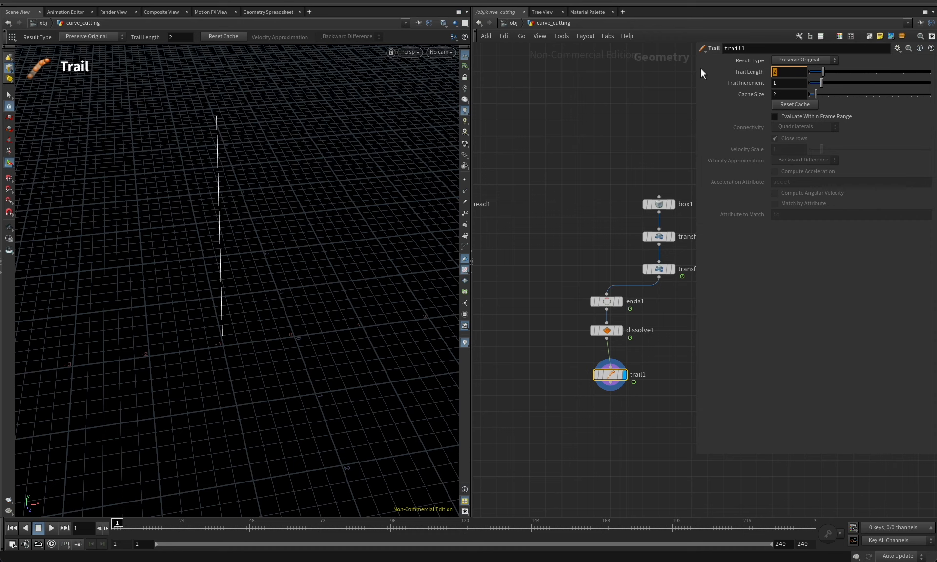
Set the Trail Length to the expression $F - $FSTART
{"action": "type", "text": "$F -"}
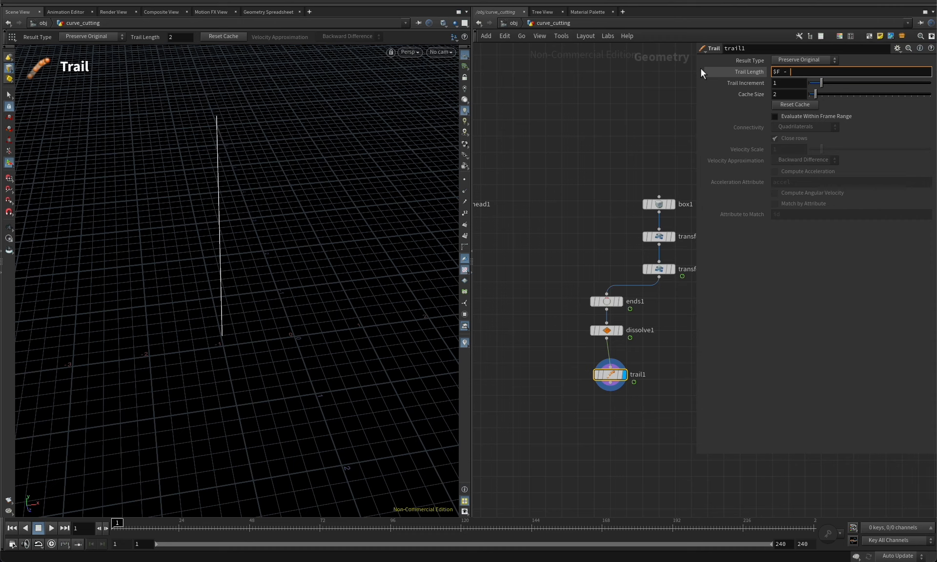
{"action": "type", "text": "$"}
{"action": "type", "text": "F"}
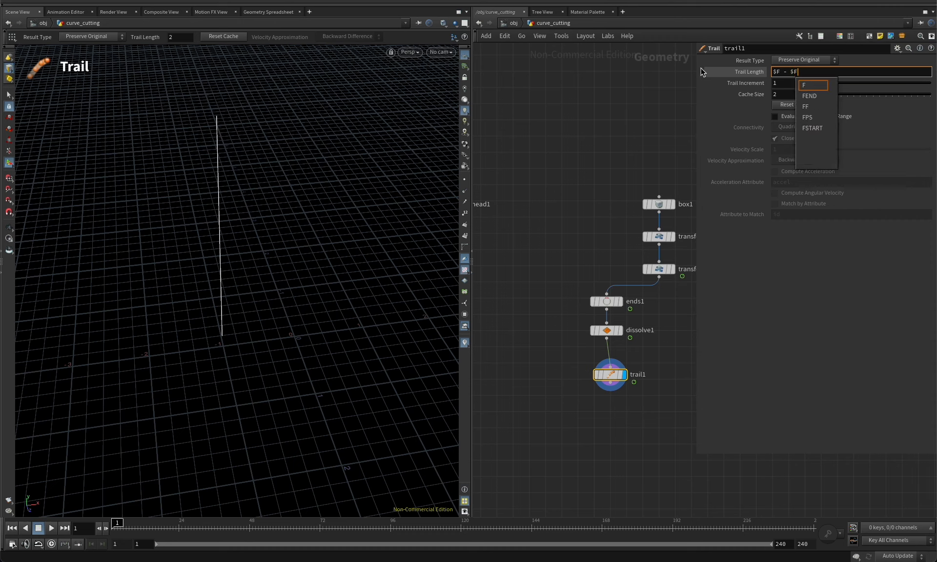
{"action": "type", "text": "START"}
{"action": "key", "text": "Return"}
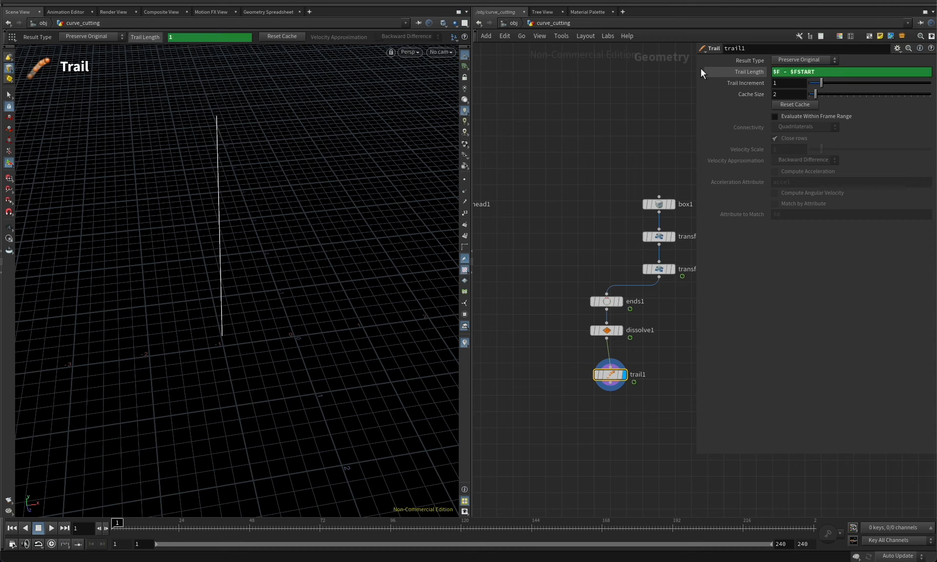
{"action": "left_click", "coordinate": [730, 72]}
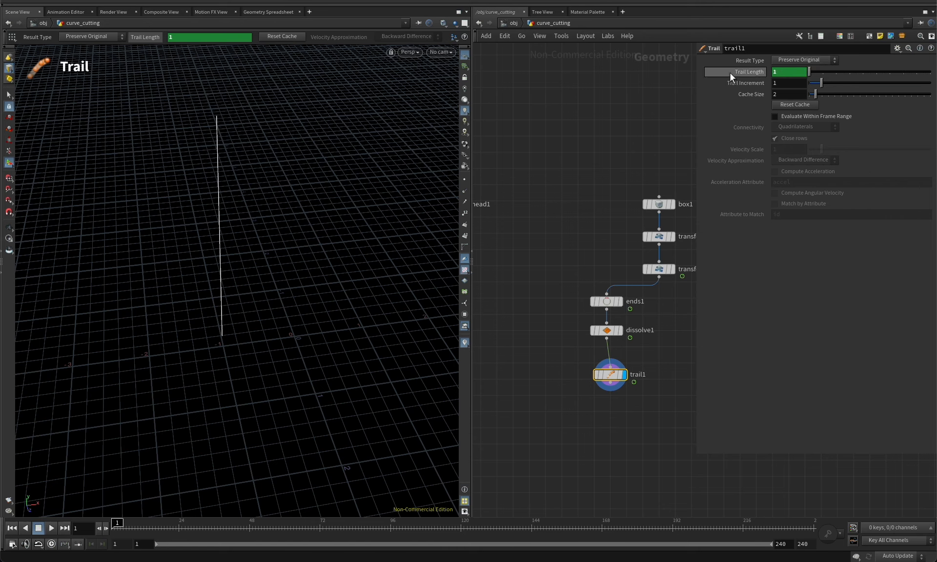
{"action": "left_click", "coordinate": [731, 73]}
{"action": "left_click", "coordinate": [731, 73]}
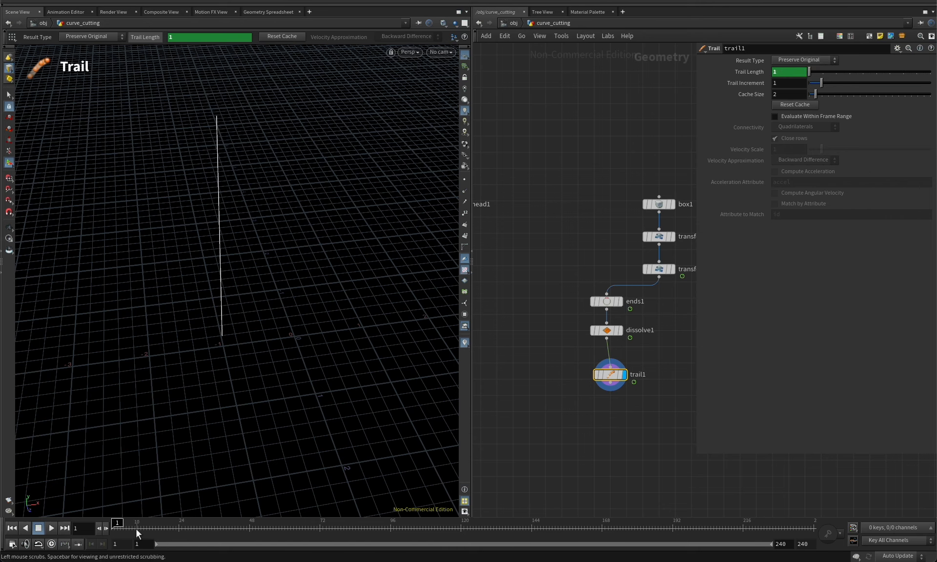
Scrub the timeline to frame 57 and set the Trail's Result Type to Connect as Mesh
{"action": "left_click_drag", "start_coordinate": [117, 524], "coordinate": [276, 523]}
{"action": "left_click", "coordinate": [798, 60]}
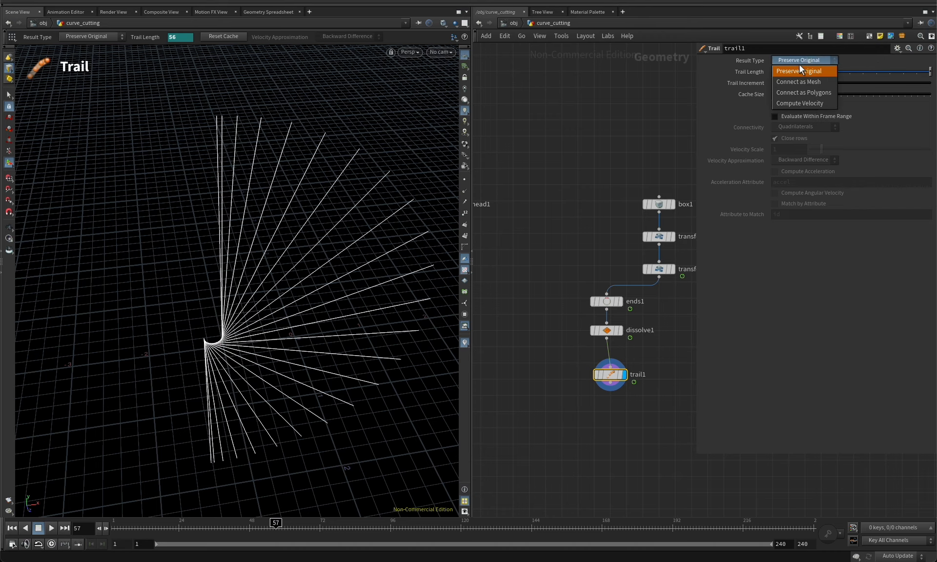
{"action": "left_click", "coordinate": [806, 80]}
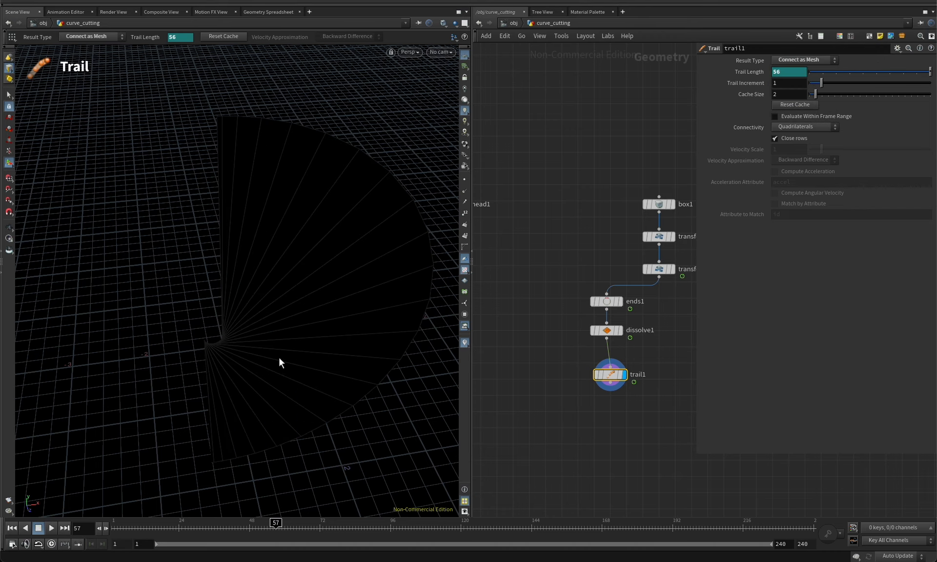
Examine the swept blade mesh from several angles while scrubbing the timeline, ending at frame 64
{"action": "key", "text": "Escape"}
{"action": "left_click_drag", "start_coordinate": [280, 359], "coordinate": [339, 275]}
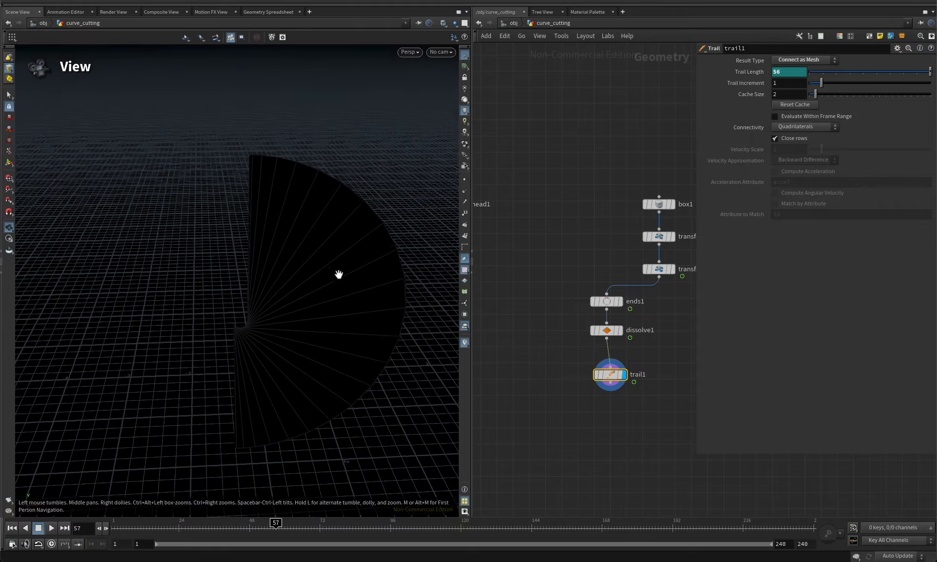
{"action": "right_click_drag", "start_coordinate": [339, 275], "coordinate": [349, 222]}
{"action": "left_click_drag", "start_coordinate": [149, 527], "coordinate": [253, 527]}
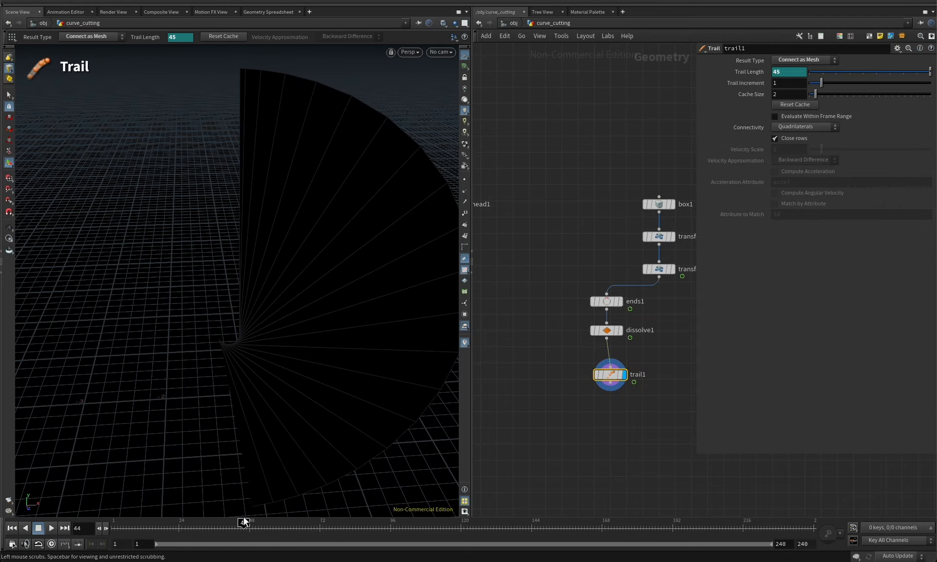
{"action": "key", "text": "Escape"}
{"action": "left_click_drag", "start_coordinate": [274, 277], "coordinate": [312, 256]}
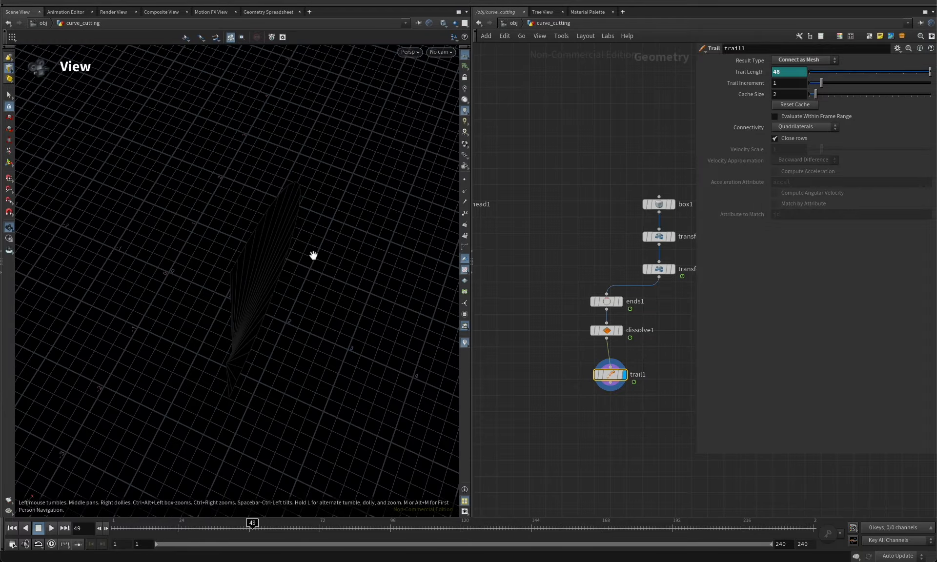
{"action": "left_click_drag", "start_coordinate": [274, 291], "coordinate": [238, 283]}
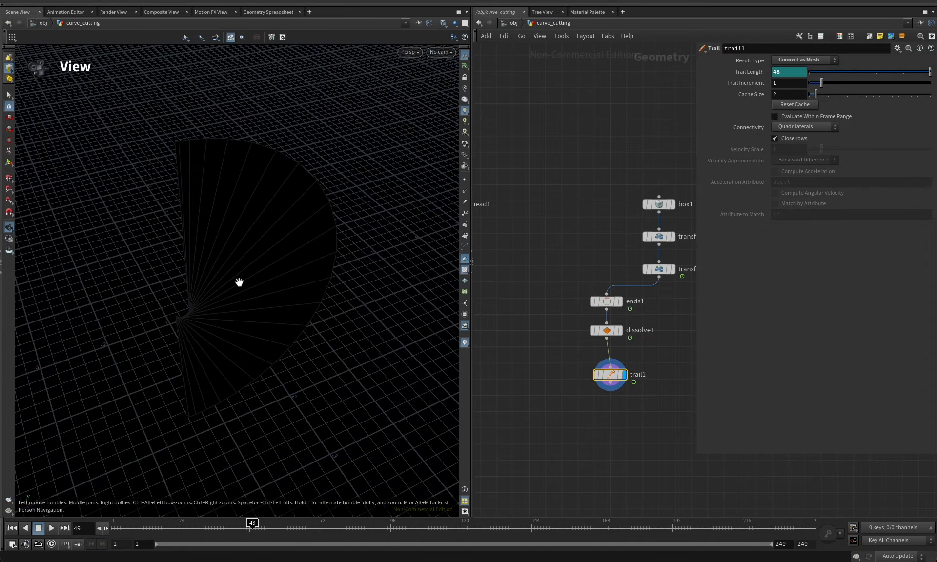
{"action": "middle_click_drag", "start_coordinate": [667, 326], "coordinate": [623, 345]}
{"action": "left_click_drag", "start_coordinate": [286, 317], "coordinate": [272, 263], "text": "alt"}
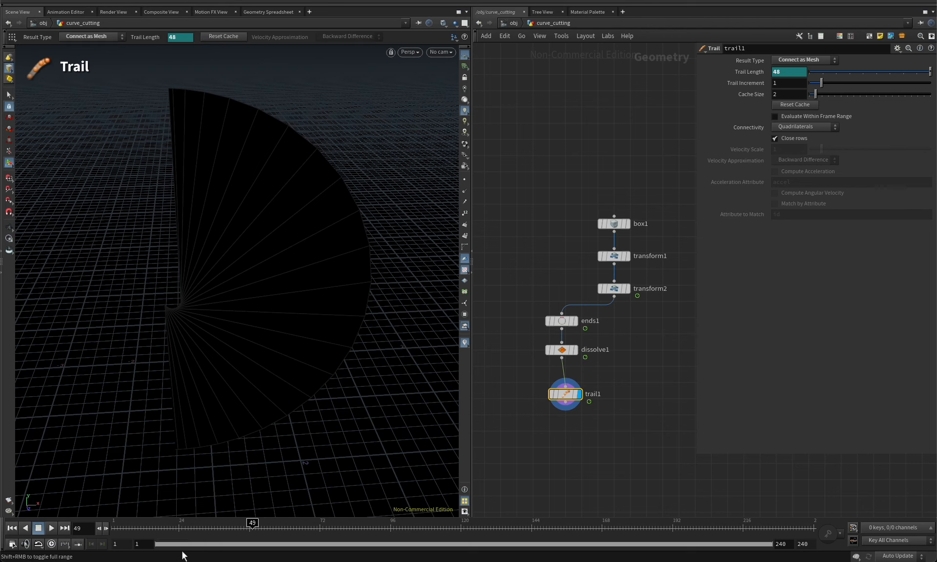
{"action": "left_click_drag", "start_coordinate": [193, 530], "coordinate": [297, 524]}
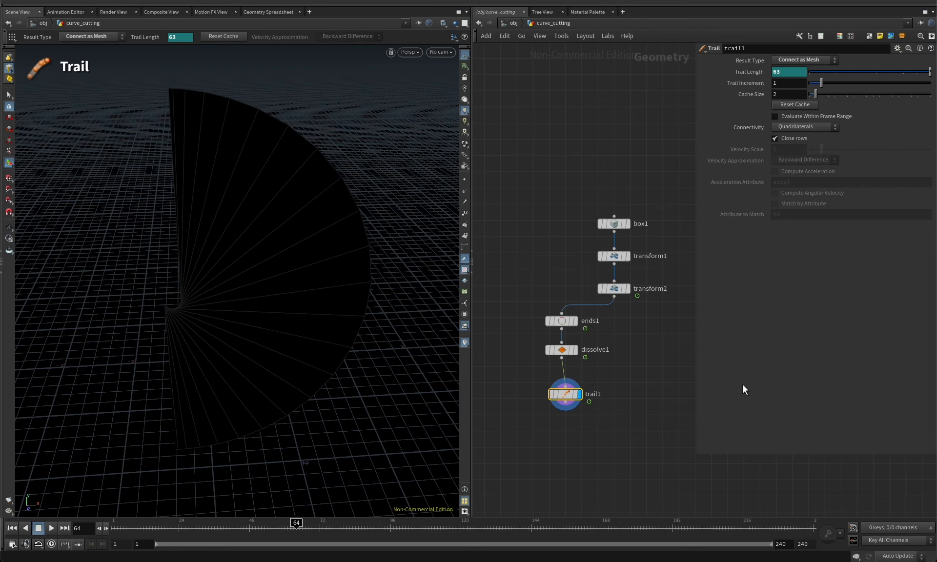
Append a Fuse node below trail1 and display its result
{"action": "middle_click_drag", "start_coordinate": [605, 423], "coordinate": [619, 332]}
{"action": "left_click", "coordinate": [597, 309]}
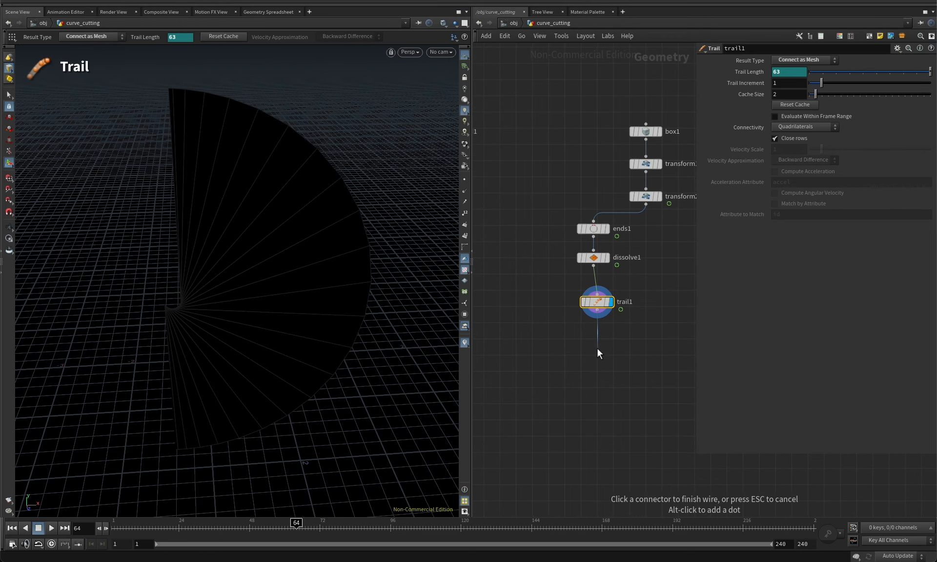
{"action": "key", "text": "Tab"}
{"action": "type", "text": "fus"}
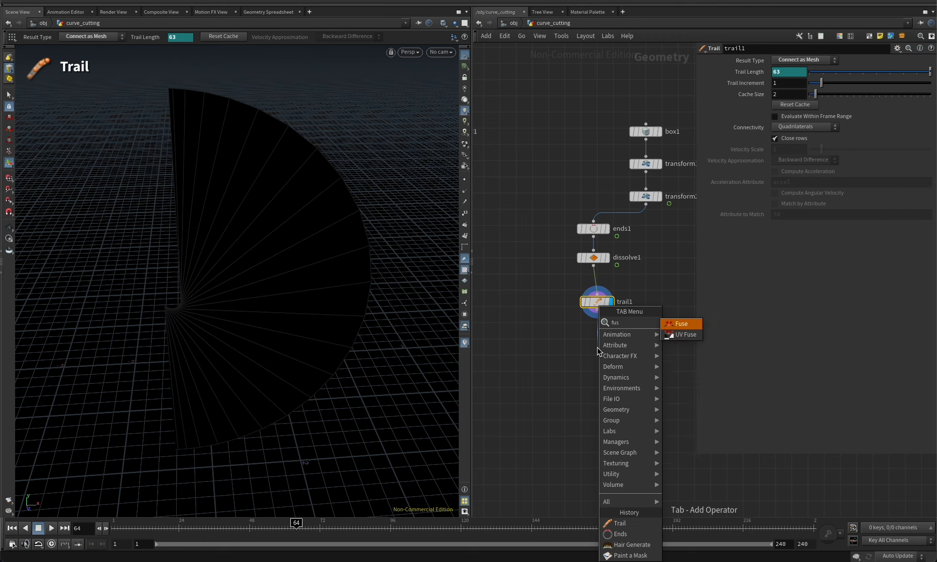
{"action": "key", "text": "Return"}
{"action": "left_click", "coordinate": [598, 348]}
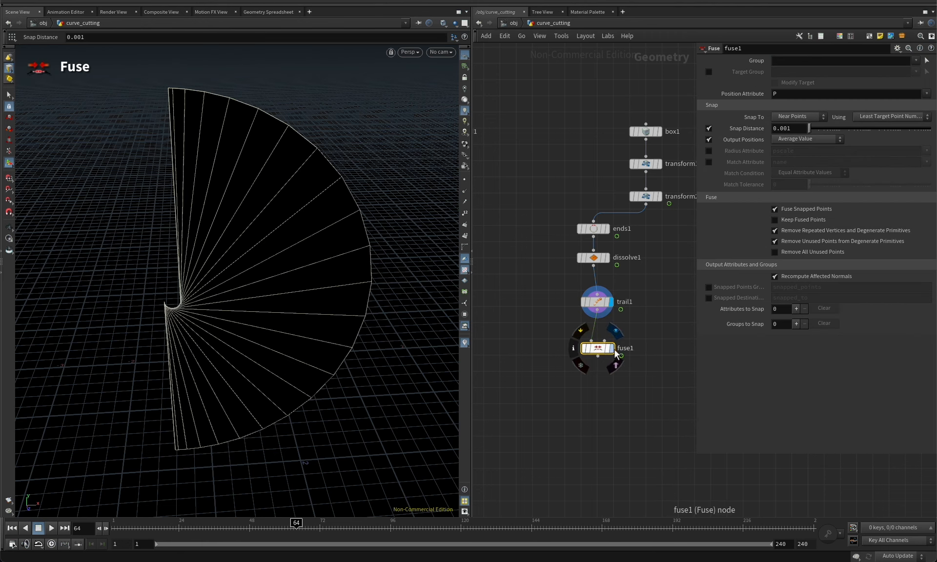
Compare the geometry info of trail1 and fuse1, and check the fused blade mesh from another angle
{"action": "middle_click", "coordinate": [598, 306]}
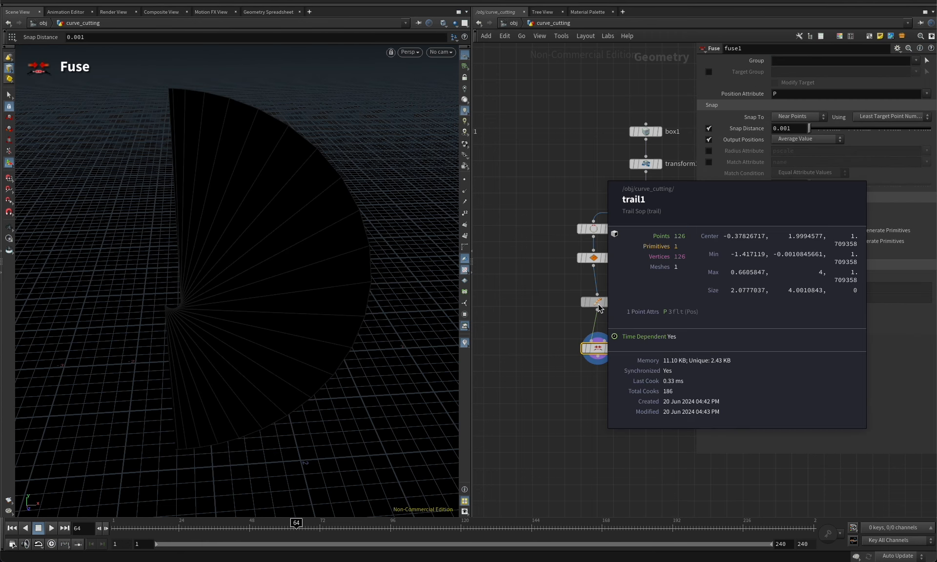
{"action": "middle_click", "coordinate": [597, 346]}
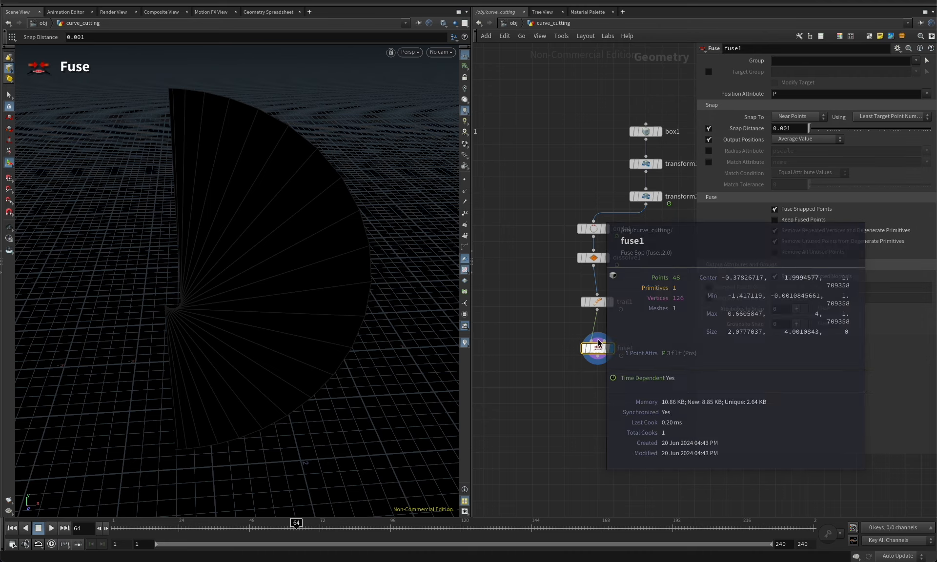
{"action": "middle_click", "coordinate": [597, 306]}
{"action": "middle_click", "coordinate": [601, 349]}
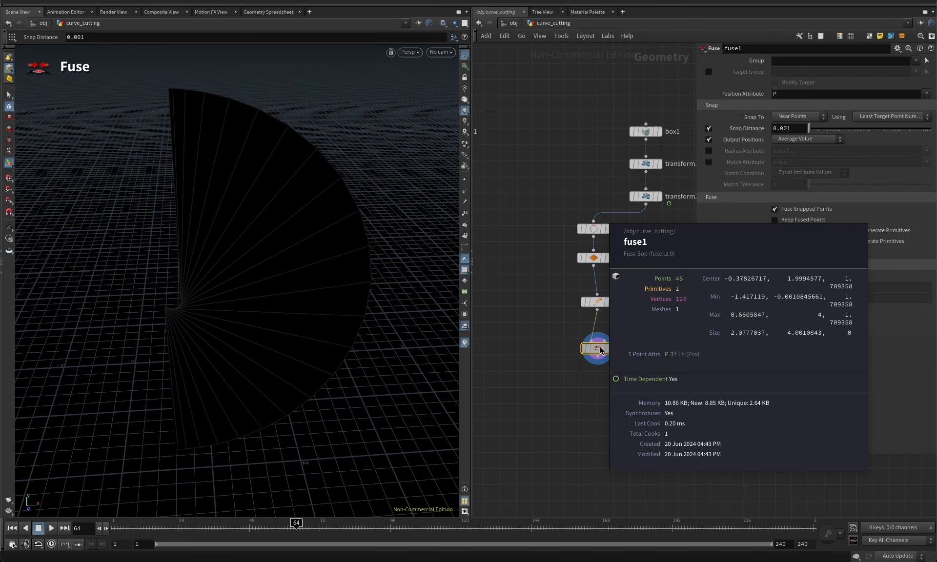
{"action": "key", "text": "Escape"}
{"action": "left_click_drag", "start_coordinate": [312, 260], "coordinate": [417, 261]}
{"action": "key", "text": "Return"}
{"action": "scroll", "coordinate": [634, 413], "scroll_direction": "down", "scroll_amount": 4}
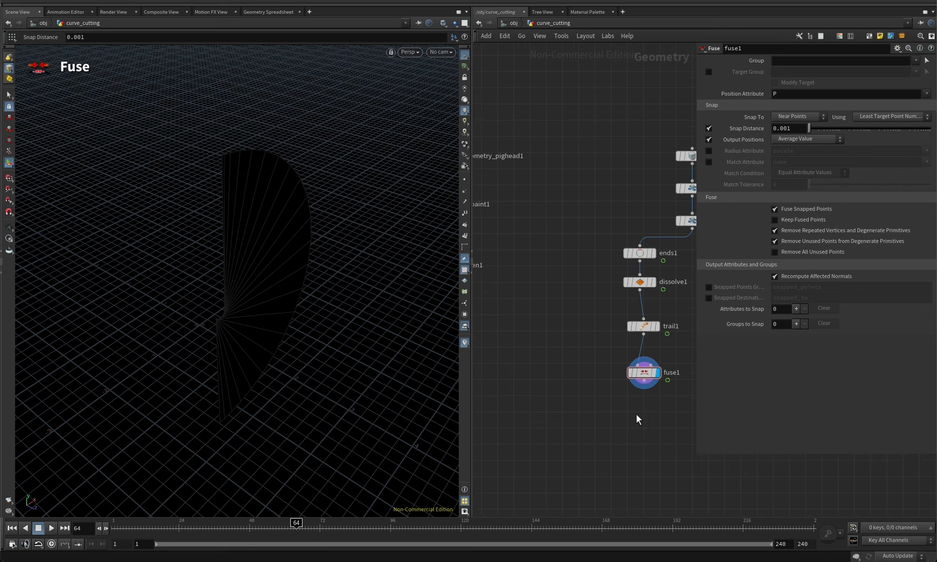
Add a Labs Boolean Curve node in the free space between the hair branch and the blade branch
{"action": "mouse_move", "coordinate": [621, 408]}
{"action": "middle_mouse_down"}
{"action": "mouse_move", "coordinate": [615, 379]}
{"action": "mouse_move", "coordinate": [613, 410]}
{"action": "middle_mouse_up"}
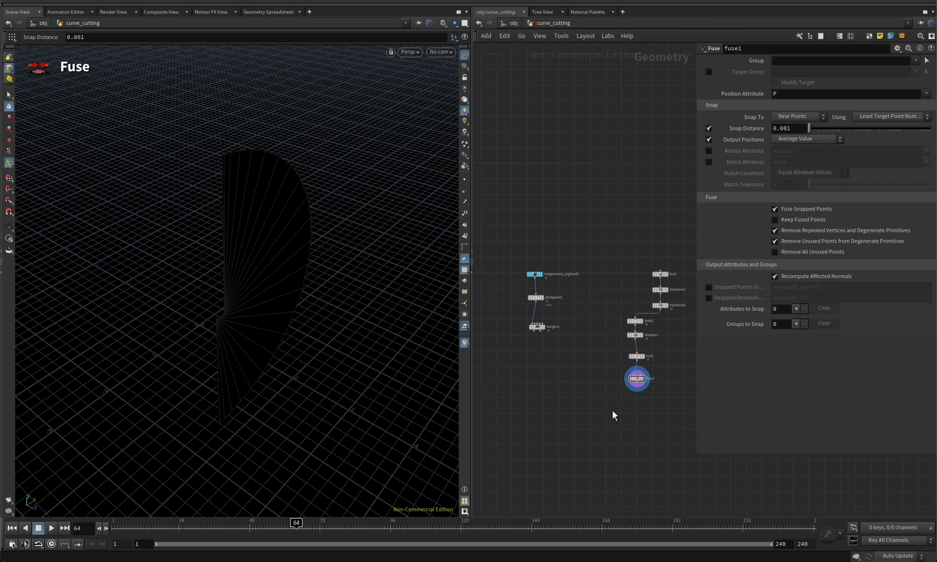
{"action": "scroll", "coordinate": [612, 405], "scroll_direction": "up", "scroll_amount": 4}
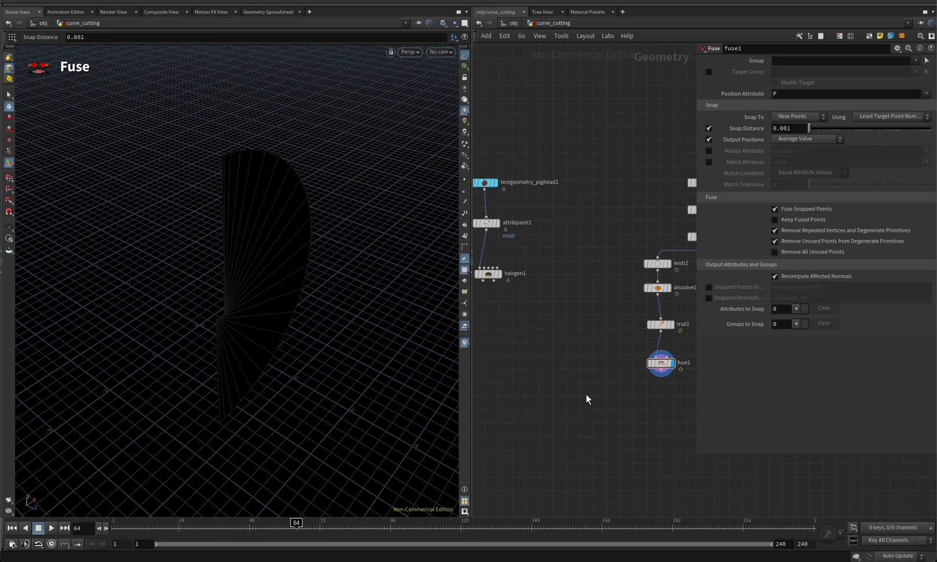
{"action": "key", "text": "Tab"}
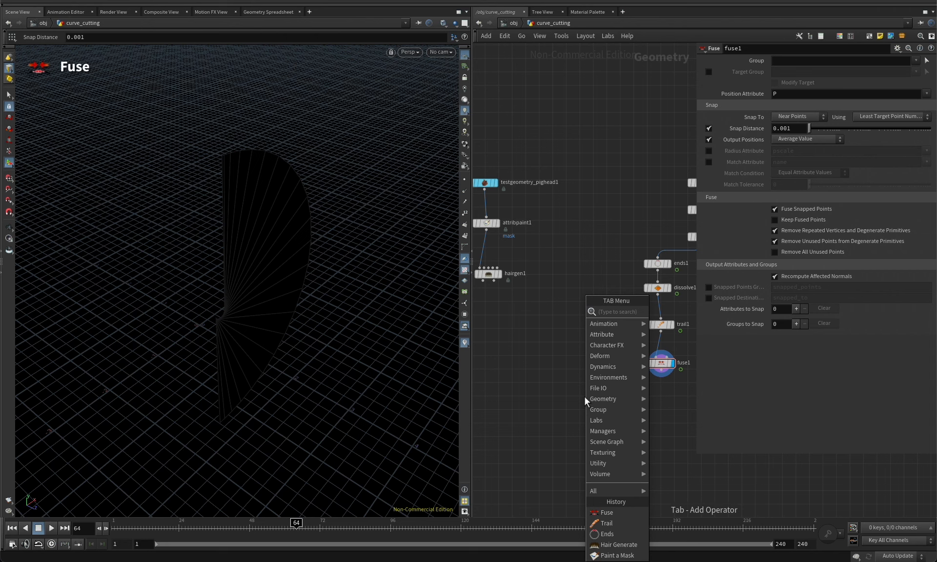
{"action": "type", "text": "bol"}
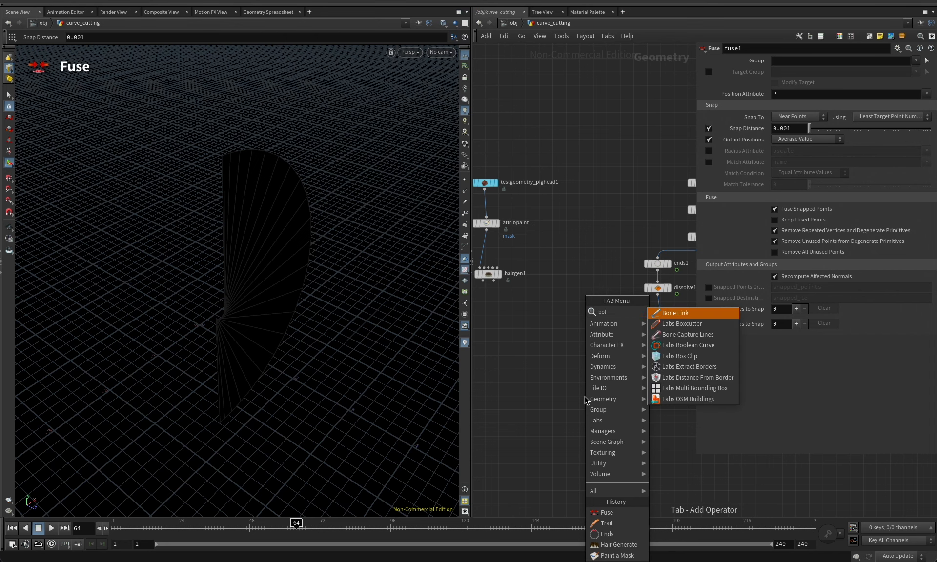
{"action": "key", "text": "BackSpace"}
{"action": "key", "text": "BackSpace"}
{"action": "key", "text": "BackSpace"}
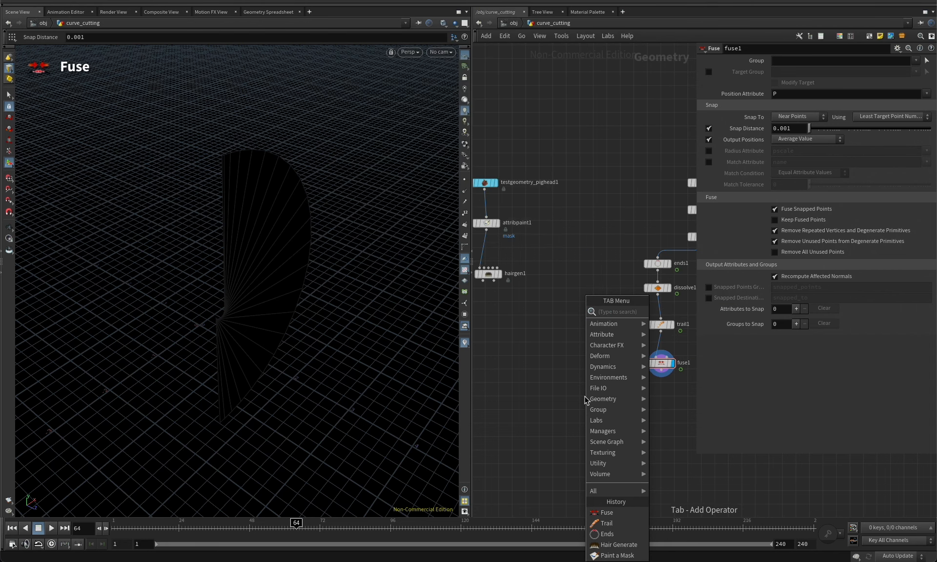
{"action": "type", "text": "bool"}
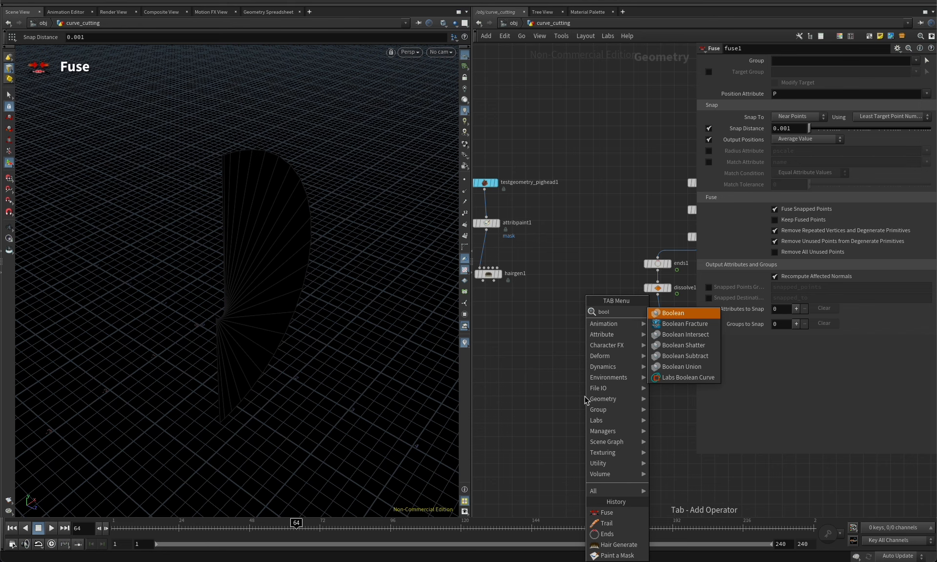
{"action": "key", "text": "BackSpace"}
{"action": "key", "text": "BackSpace"}
{"action": "key", "text": "BackSpace"}
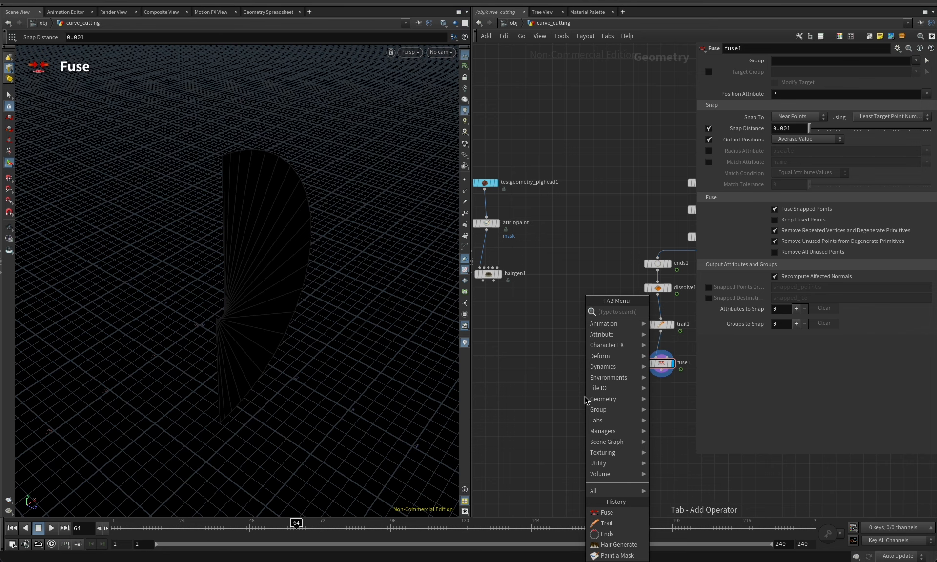
{"action": "type", "text": "labs curve"}
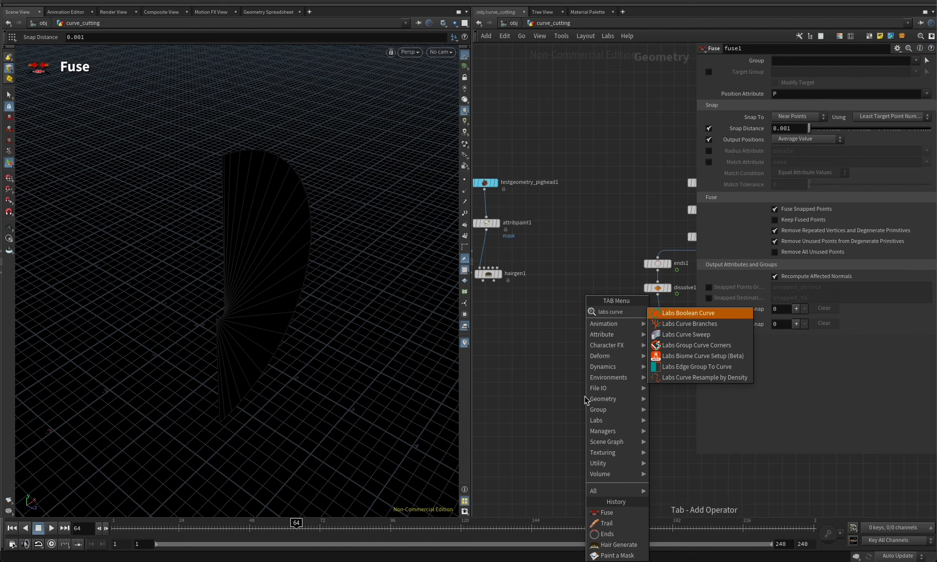
{"action": "key", "text": "Return"}
{"action": "left_click", "coordinate": [585, 397]}
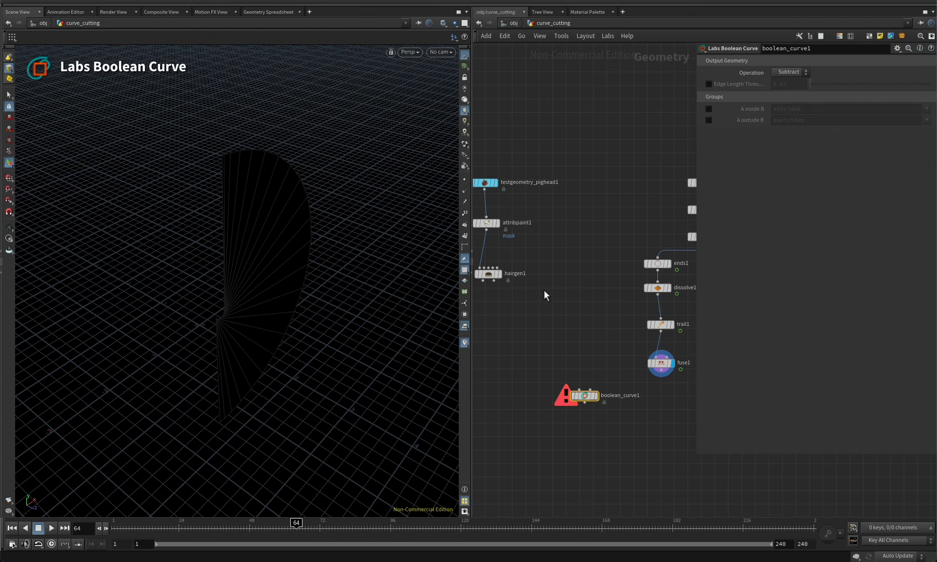
Wire hairgen1 into the first input of boolean_curve1 and display the generated hairs
{"action": "middle_click_drag", "start_coordinate": [549, 305], "coordinate": [550, 344]}
{"action": "left_click_drag", "start_coordinate": [700, 457], "coordinate": [755, 370]}
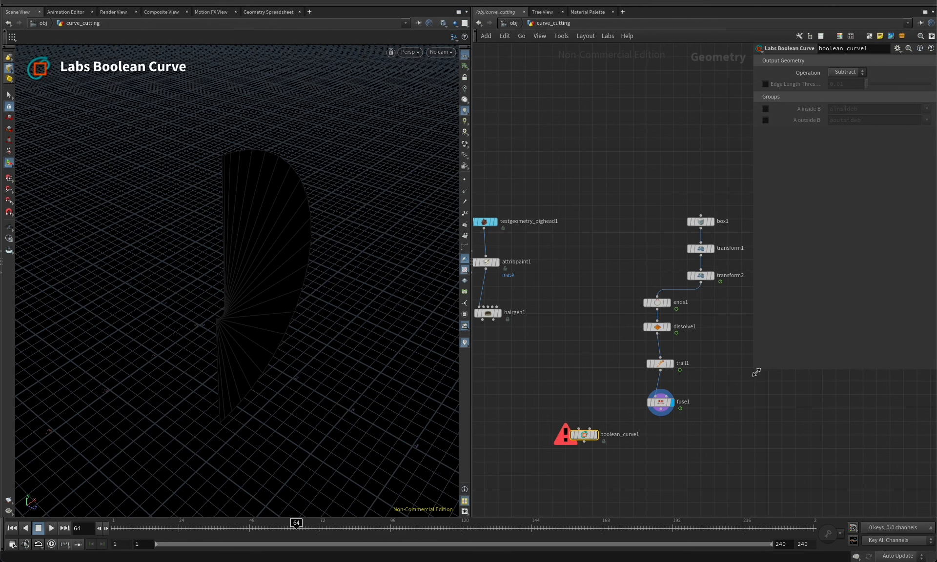
{"action": "middle_click_drag", "start_coordinate": [732, 423], "coordinate": [759, 409]}
{"action": "middle_click_drag", "start_coordinate": [612, 388], "coordinate": [617, 395]}
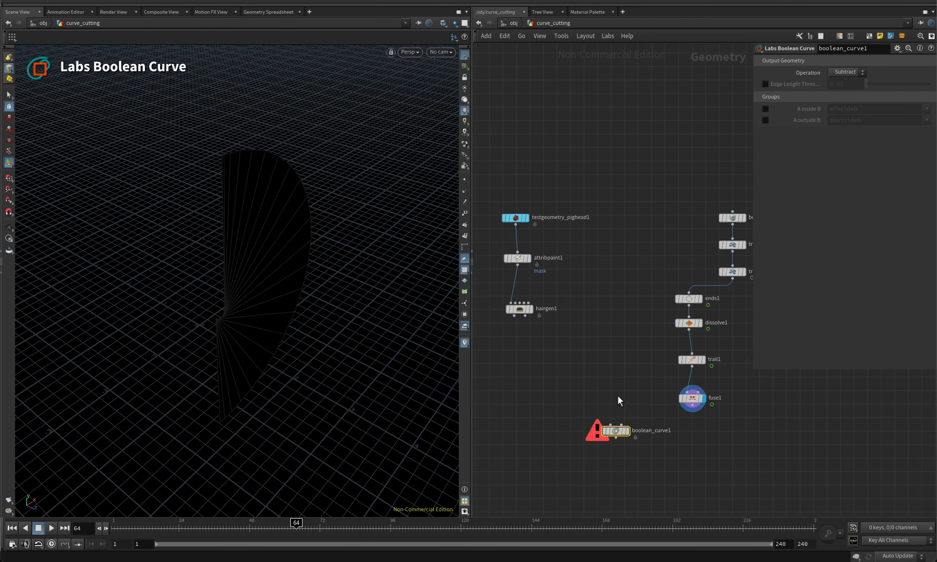
{"action": "left_click", "coordinate": [611, 424]}
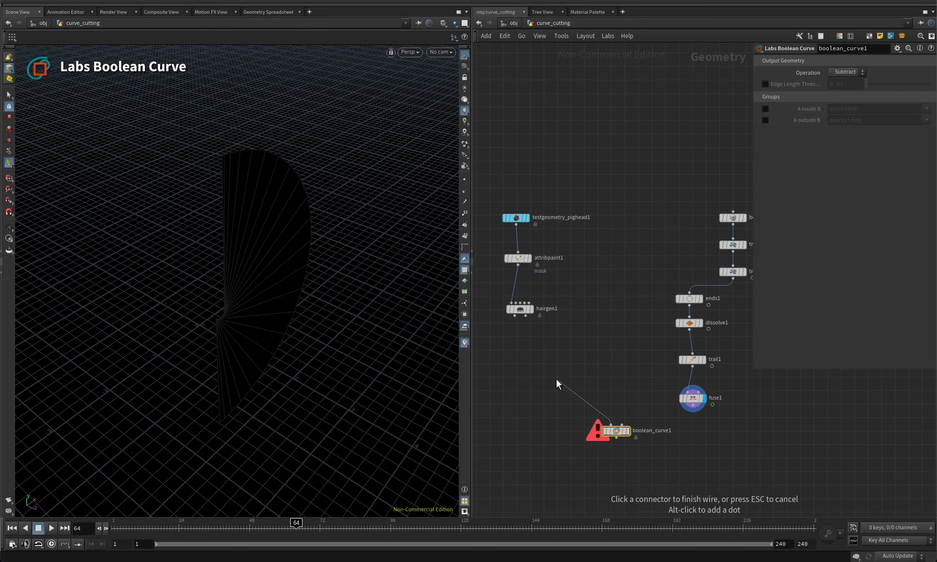
{"action": "left_click", "coordinate": [514, 317]}
{"action": "left_click", "coordinate": [535, 308]}
{"action": "left_click", "coordinate": [521, 308]}
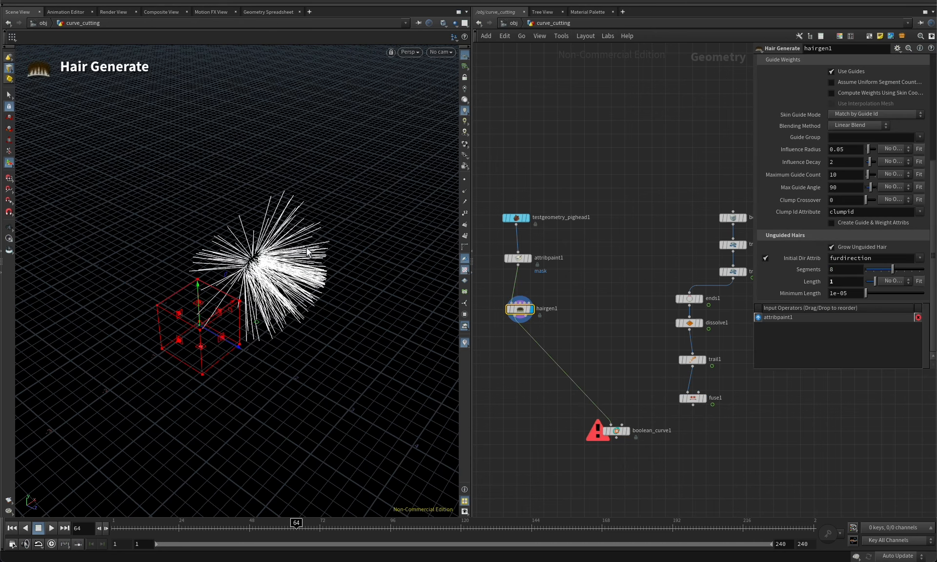
{"action": "left_click_drag", "start_coordinate": [264, 256], "coordinate": [264, 257], "text": "alt"}
{"action": "right_click_drag", "start_coordinate": [295, 244], "coordinate": [317, 279], "text": "alt"}
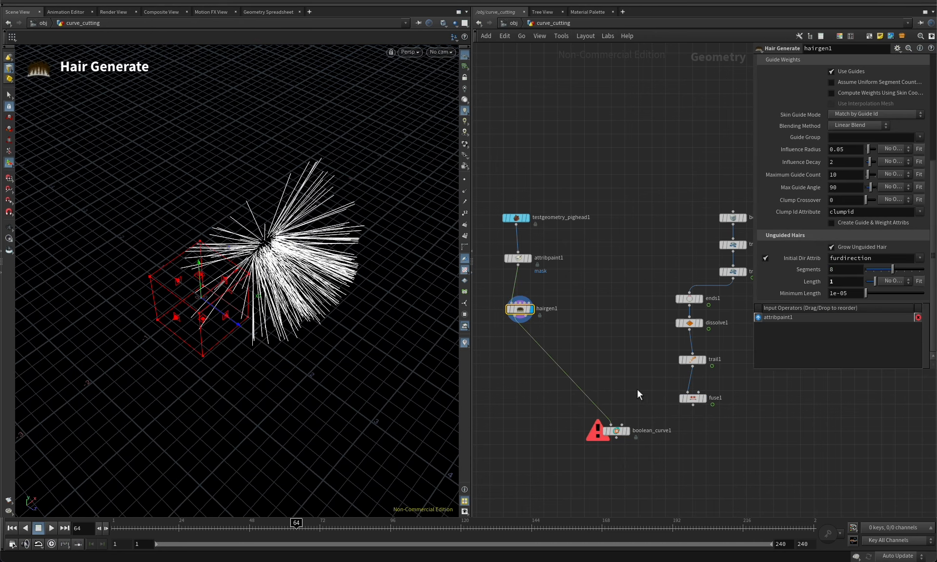
Connect fuse1 to the second input of boolean_curve1 and display the boolean result
{"action": "middle_click_drag", "start_coordinate": [643, 393], "coordinate": [584, 371]}
{"action": "left_click", "coordinate": [562, 403]}
{"action": "left_click", "coordinate": [634, 384]}
{"action": "middle_click_drag", "start_coordinate": [619, 418], "coordinate": [664, 417]}
{"action": "left_click", "coordinate": [619, 409]}
{"action": "left_click", "coordinate": [613, 409]}
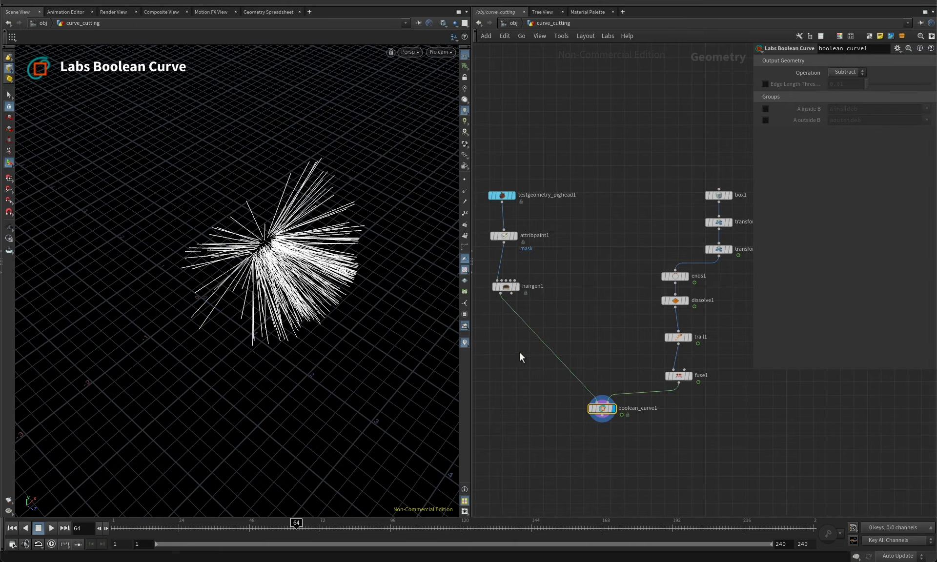
Turn on point display in the viewport and inspect the points along the hairs
{"action": "right_click_drag", "start_coordinate": [288, 251], "coordinate": [329, 244], "text": "alt"}
{"action": "middle_click_drag", "start_coordinate": [381, 243], "coordinate": [367, 266], "text": "alt"}
{"action": "right_click_drag", "start_coordinate": [277, 283], "coordinate": [305, 291], "text": "alt"}
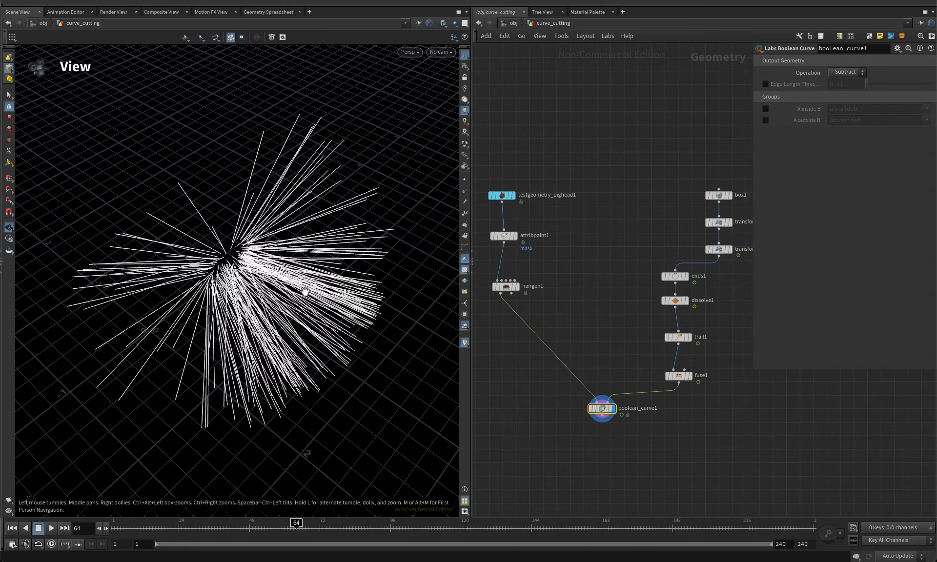
{"action": "left_click", "coordinate": [465, 180]}
{"action": "left_click_drag", "start_coordinate": [320, 244], "coordinate": [304, 282], "text": "alt"}
{"action": "middle_click_drag", "start_coordinate": [573, 315], "coordinate": [596, 323]}
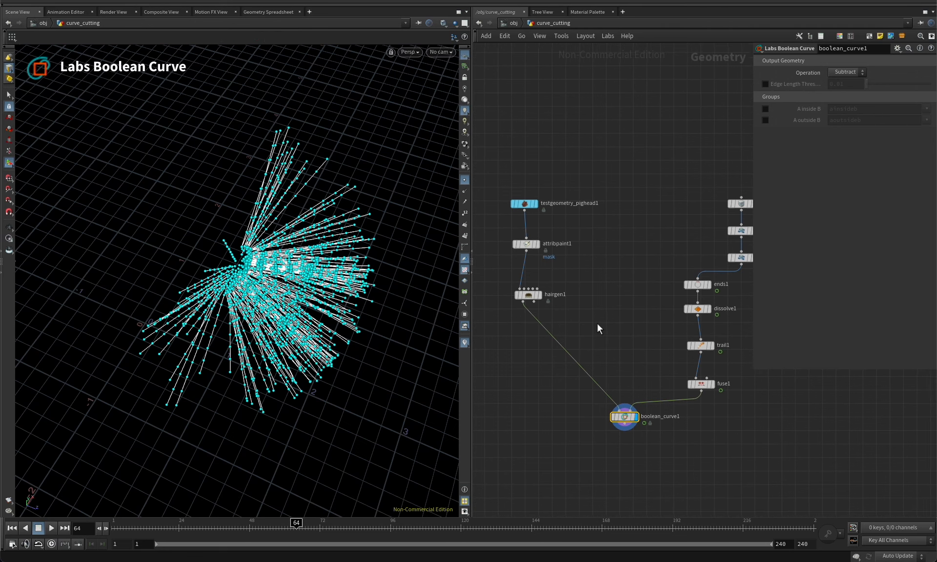
Set the unguided hair Segments of hairgen1 to 1
{"action": "left_click", "coordinate": [531, 294]}
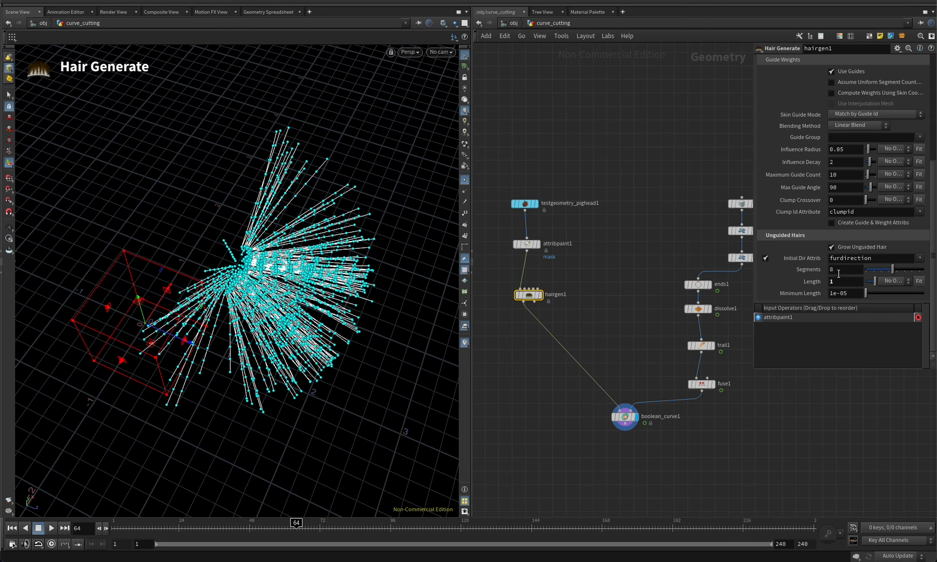
{"action": "left_click_drag", "start_coordinate": [838, 272], "coordinate": [754, 258]}
{"action": "type", "text": "1"}
{"action": "key", "text": "Return"}
{"action": "key", "text": "alt"}
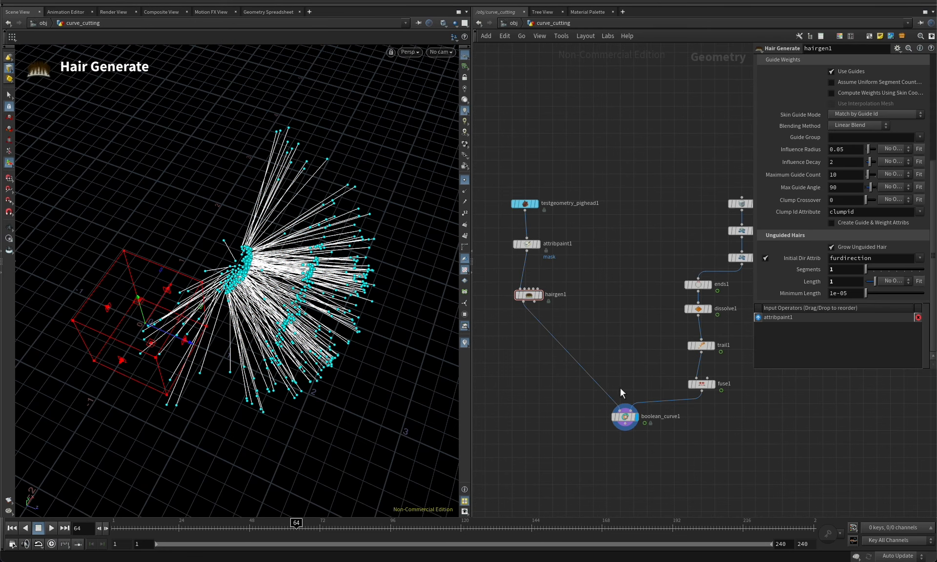
Show the transform2 blade as a template over the hairs and scrub the timeline from frame 1 to frame 47
{"action": "left_click_drag", "start_coordinate": [295, 526], "coordinate": [115, 527]}
{"action": "left_click_drag", "start_coordinate": [278, 278], "coordinate": [288, 293], "text": "alt"}
{"action": "middle_click_drag", "start_coordinate": [288, 293], "coordinate": [233, 304], "text": "alt"}
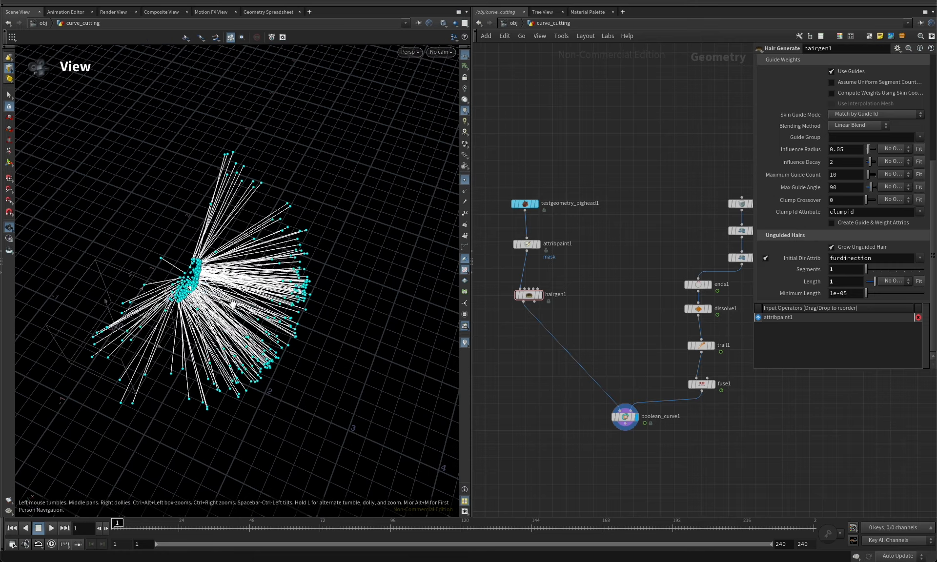
{"action": "scroll", "coordinate": [233, 304], "scroll_direction": "up", "scroll_amount": 2}
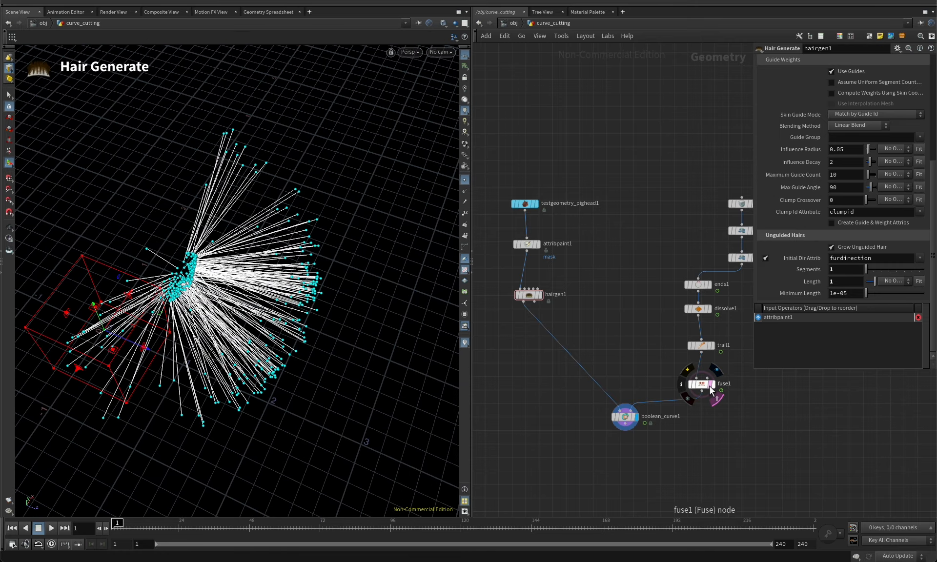
{"action": "left_click", "coordinate": [709, 386]}
{"action": "middle_click_drag", "start_coordinate": [749, 399], "coordinate": [693, 423]}
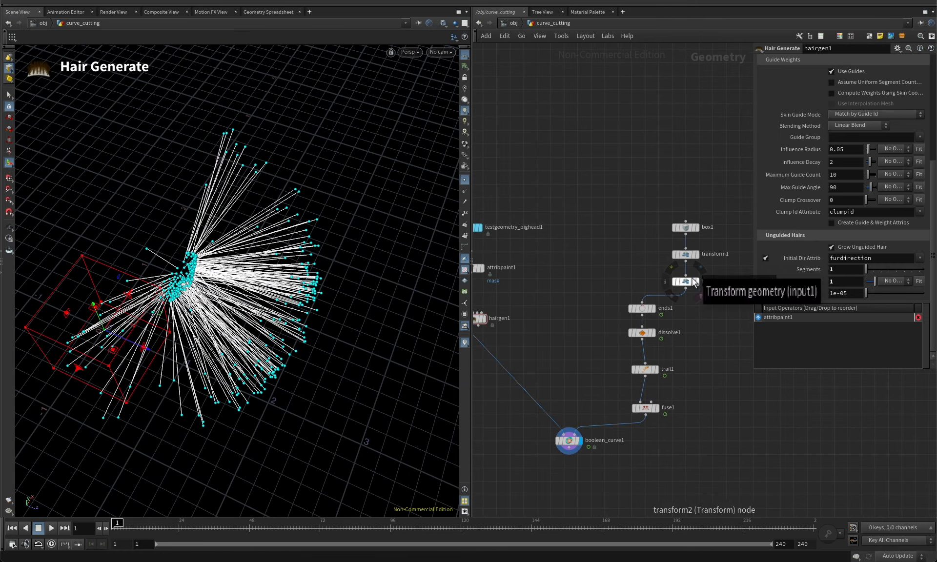
{"action": "left_click", "coordinate": [693, 283]}
{"action": "left_click_drag", "start_coordinate": [285, 308], "coordinate": [230, 298], "text": "alt"}
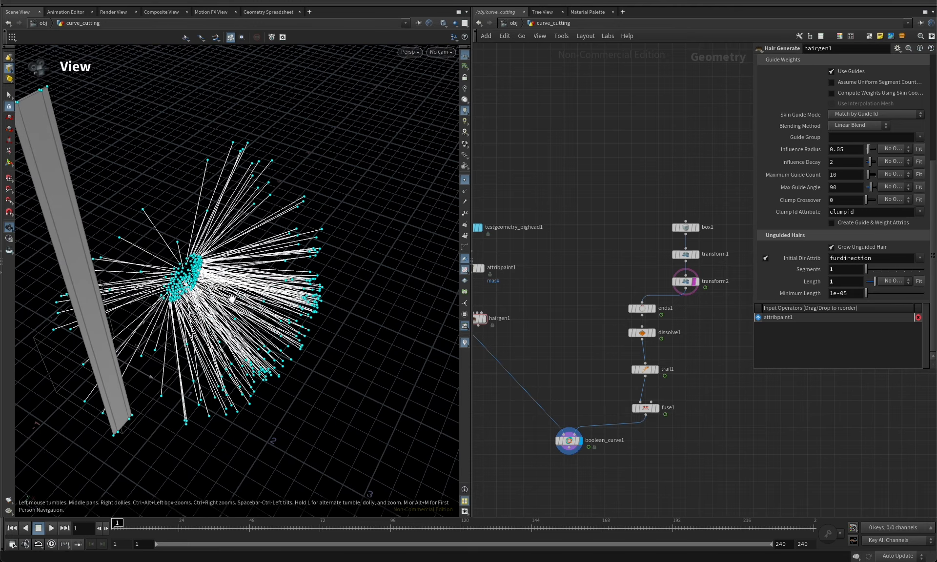
{"action": "left_click_drag", "start_coordinate": [127, 523], "coordinate": [247, 509]}
Append an Exploded View node below boolean_curve1 and display its result
{"action": "middle_click_drag", "start_coordinate": [601, 457], "coordinate": [607, 394]}
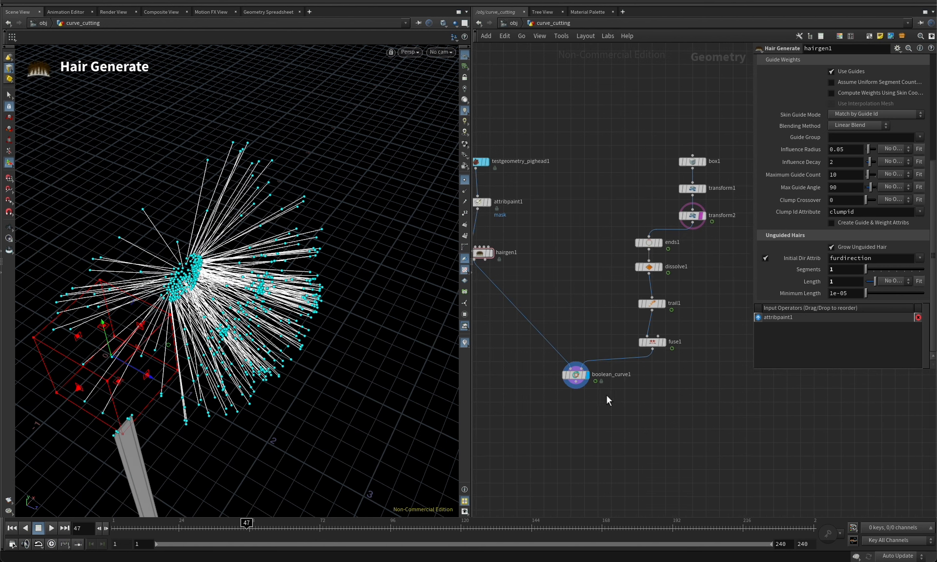
{"action": "left_click_drag", "start_coordinate": [581, 389], "coordinate": [604, 434]}
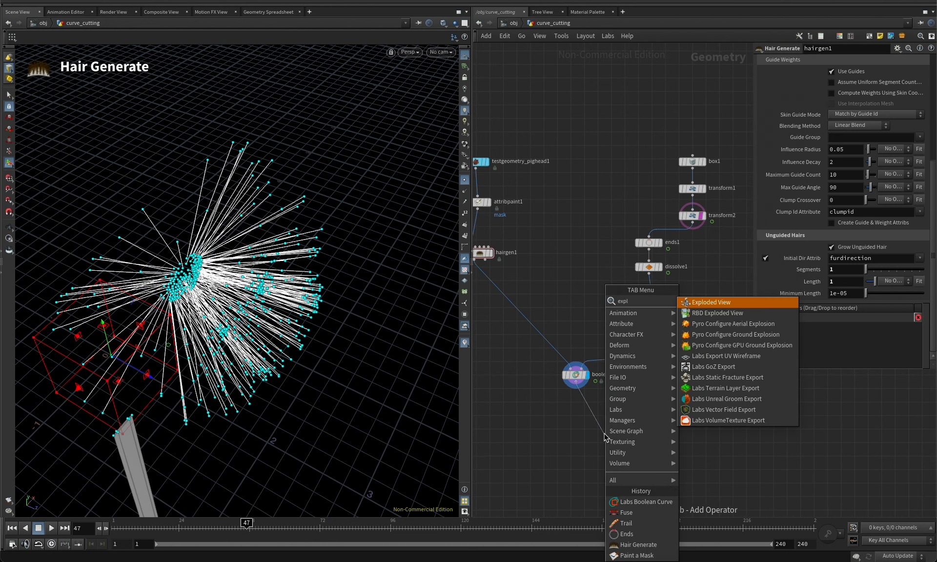
{"action": "key", "text": "Escape"}
{"action": "left_click", "coordinate": [604, 435]}
{"action": "left_click", "coordinate": [615, 435]}
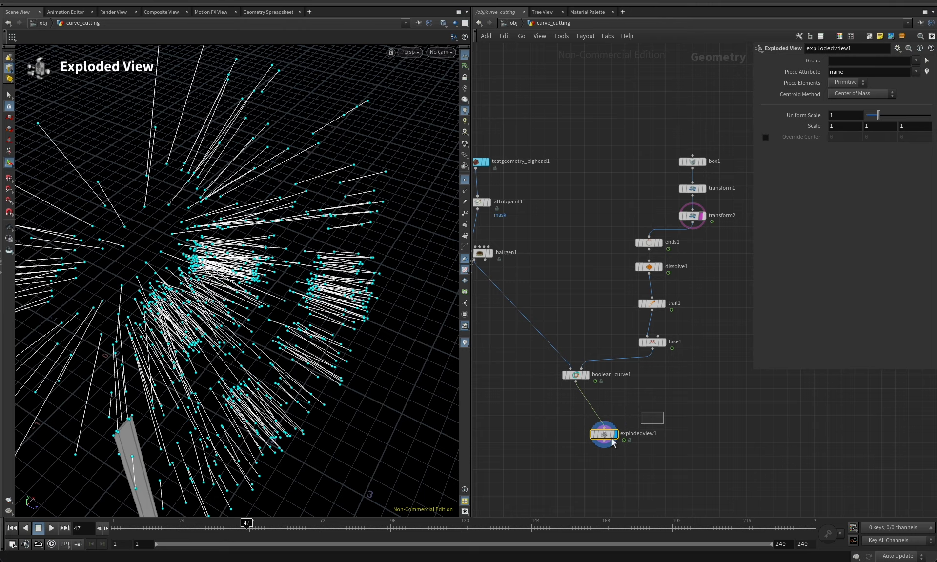
Examine the exploded hair pieces from another angle while scrubbing the timeline back to frame 20
{"action": "key", "text": "space"}
{"action": "left_click_drag", "start_coordinate": [234, 225], "coordinate": [241, 293]}
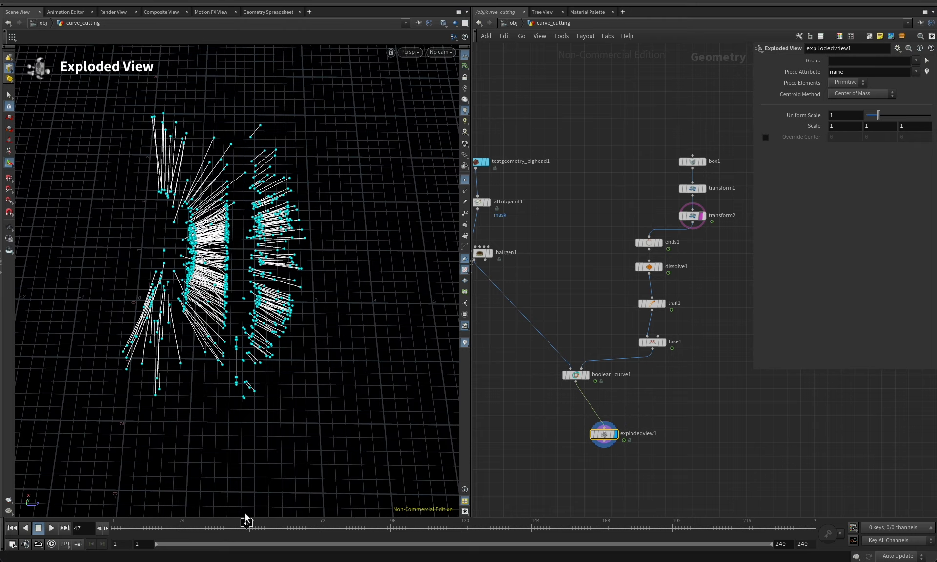
{"action": "mouse_move", "coordinate": [247, 524]}
{"action": "left_mouse_down"}
{"action": "mouse_move", "coordinate": [177, 523]}
{"action": "mouse_move", "coordinate": [188, 508]}
{"action": "mouse_move", "coordinate": [254, 504]}
{"action": "mouse_move", "coordinate": [179, 500]}
{"action": "left_mouse_up"}
{"action": "middle_click_drag", "start_coordinate": [666, 423], "coordinate": [643, 444]}
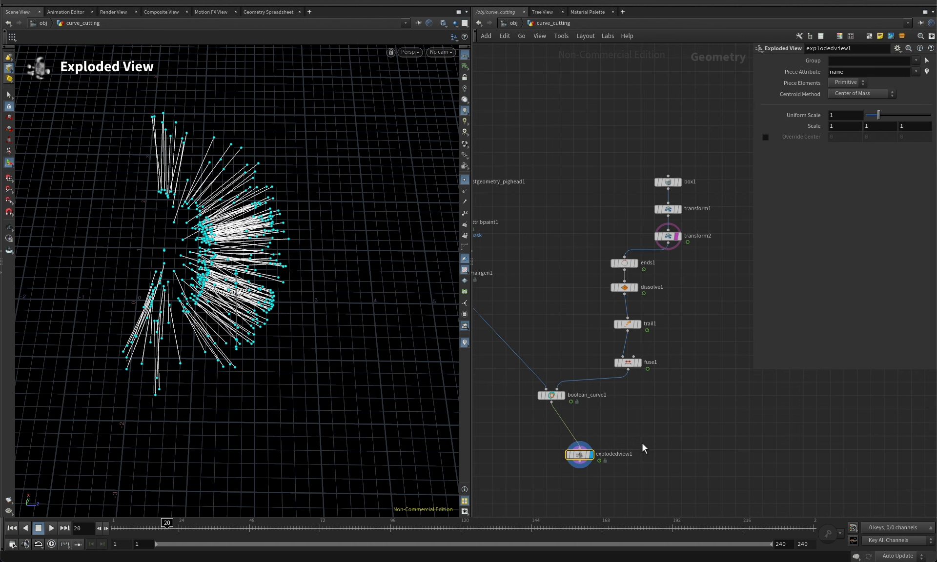
Display the boolean_curve1 node and set its Operation to Shatter
{"action": "left_click", "coordinate": [563, 397]}
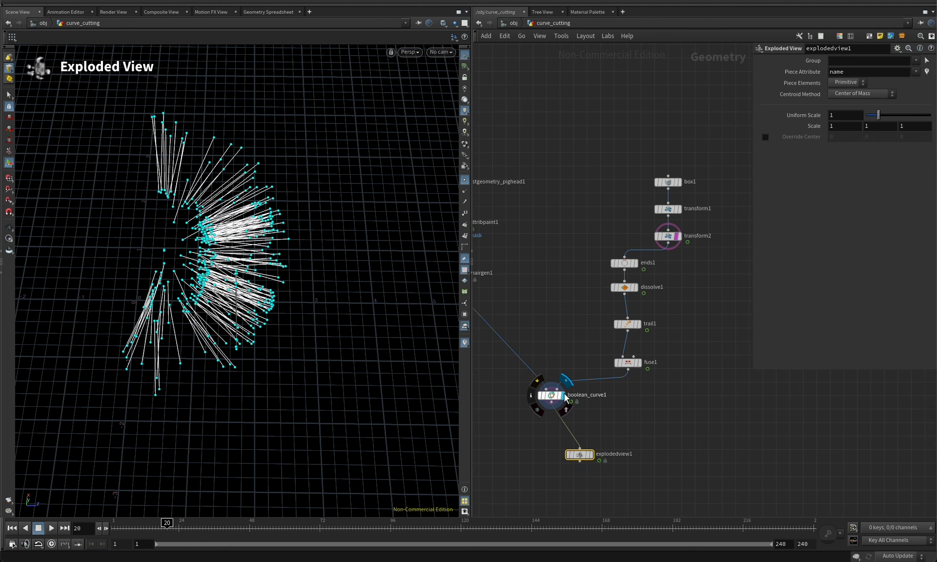
{"action": "left_click", "coordinate": [859, 72]}
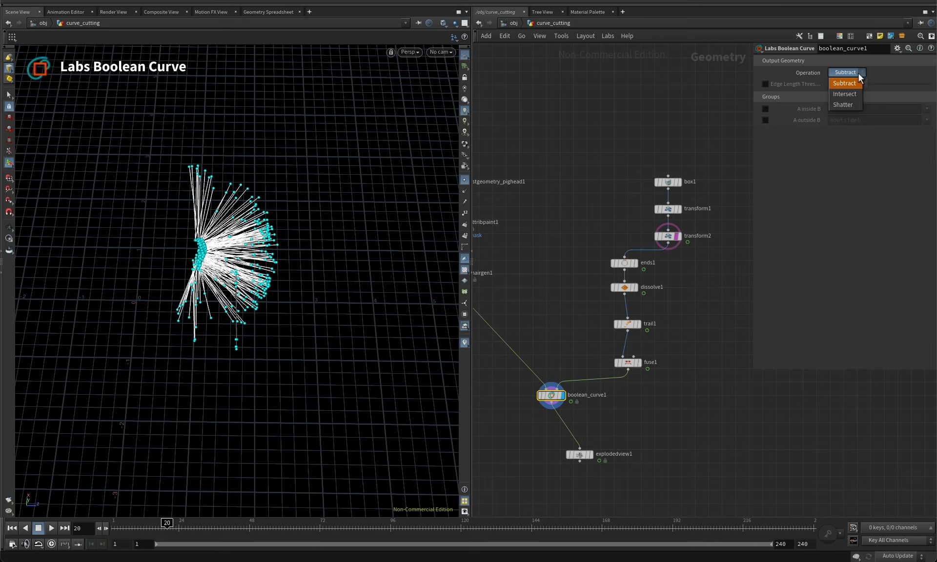
{"action": "left_click", "coordinate": [846, 106]}
{"action": "right_click_drag", "start_coordinate": [288, 250], "coordinate": [290, 216], "text": "alt"}
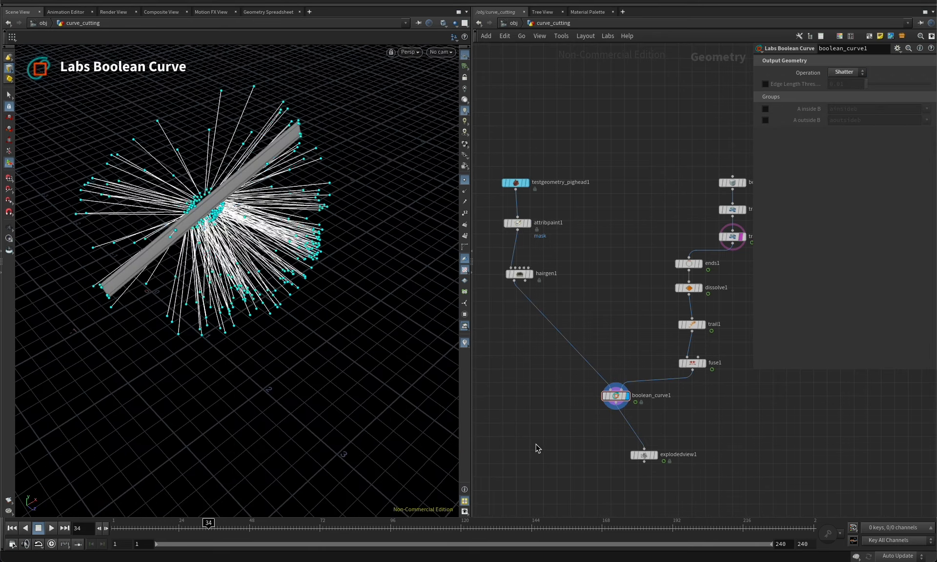
Add a Group Create node below the hair network, near boolean_curve1
{"action": "middle_click_drag", "start_coordinate": [546, 435], "coordinate": [544, 444]}
{"action": "key", "text": "Tab"}
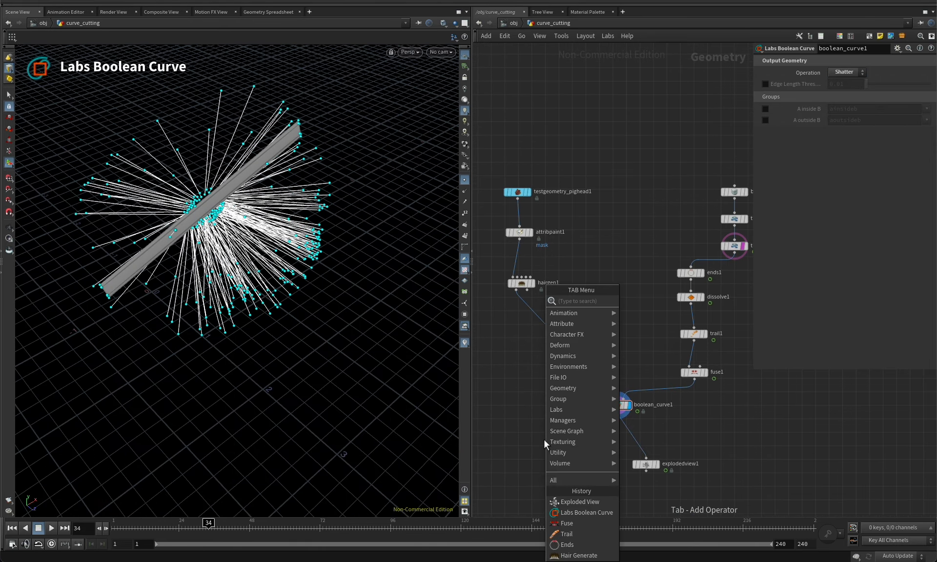
{"action": "type", "text": "group"}
{"action": "key", "text": "Return"}
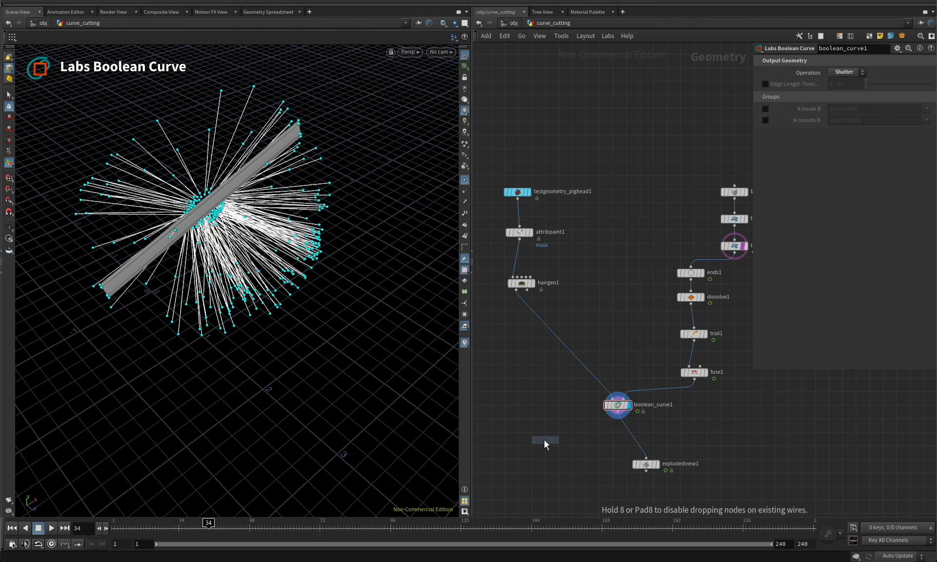
{"action": "left_click", "coordinate": [544, 440]}
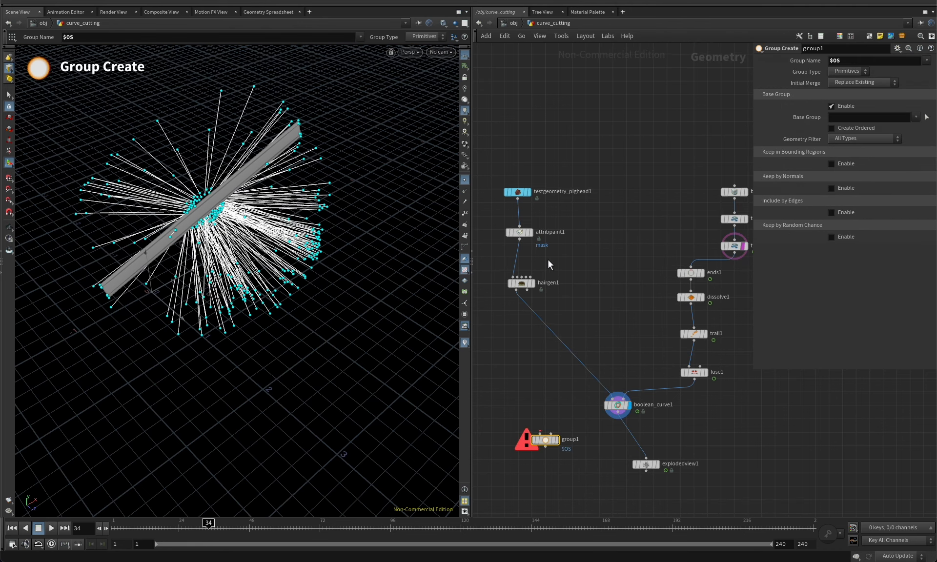
{"action": "middle_click_drag", "start_coordinate": [536, 360], "coordinate": [540, 342]}
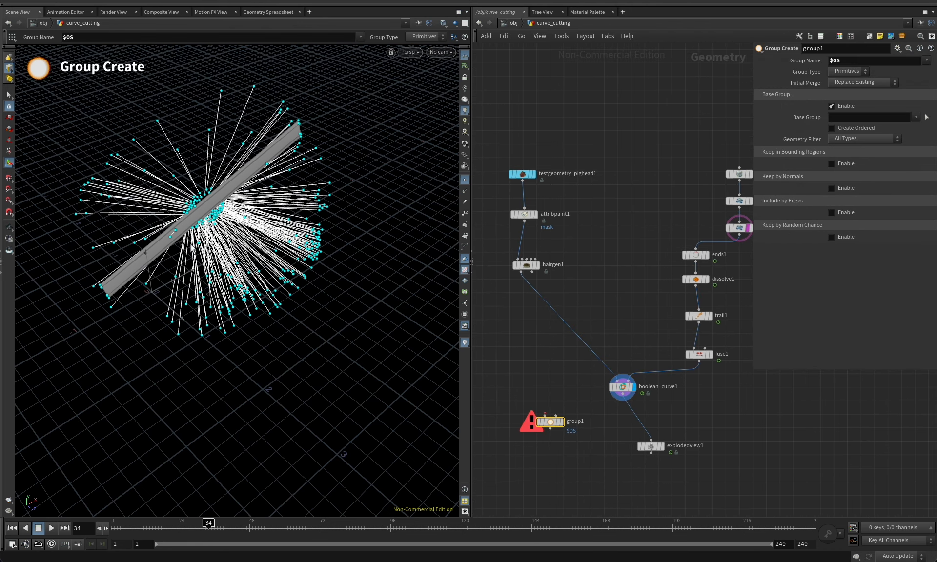
Shift hairgen1 and attribpaint1 sideways in the network to free the space below the pig head node
{"action": "key", "text": "Escape"}
{"action": "left_click_drag", "start_coordinate": [192, 248], "coordinate": [230, 271]}
{"action": "middle_click_drag", "start_coordinate": [595, 258], "coordinate": [658, 210]}
{"action": "left_click_drag", "start_coordinate": [605, 211], "coordinate": [643, 211]}
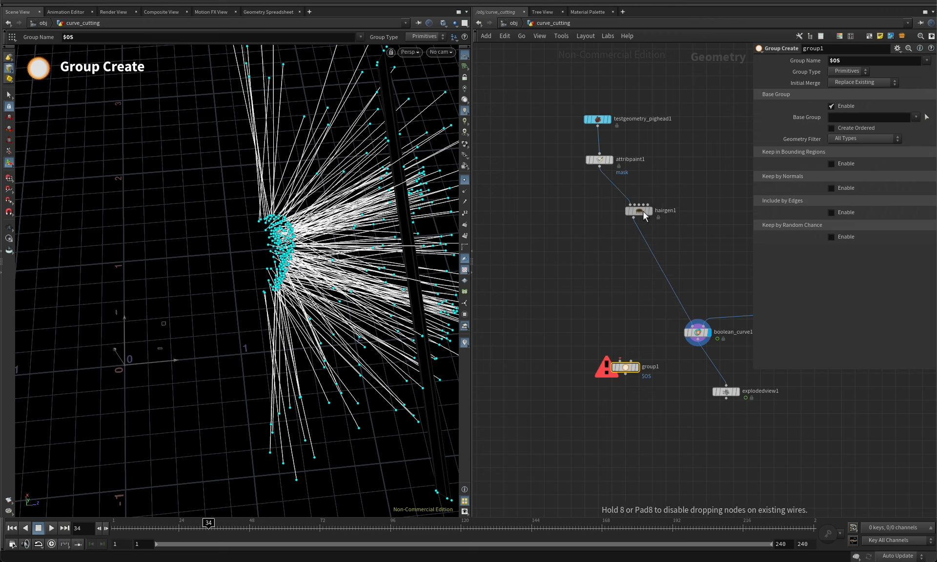
{"action": "left_click_drag", "start_coordinate": [598, 161], "coordinate": [636, 158]}
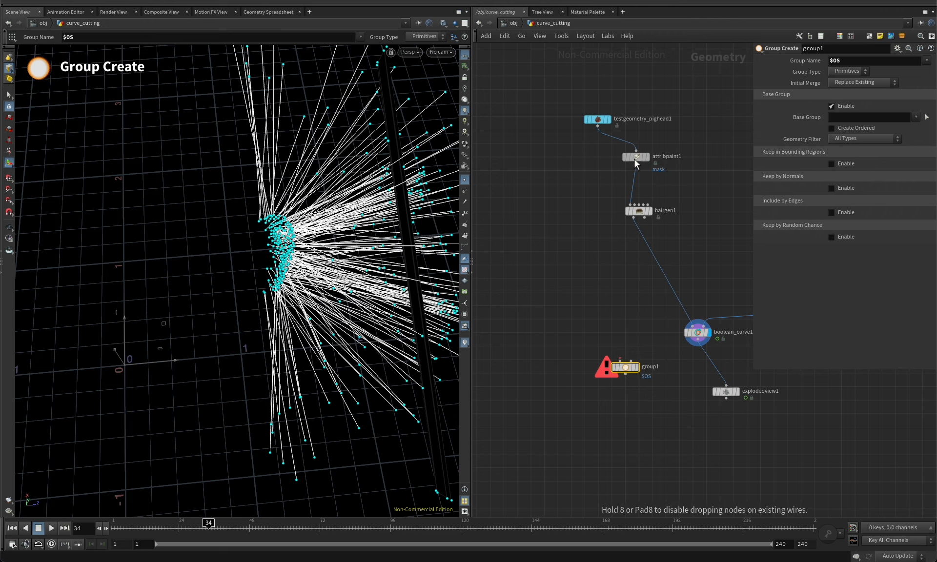
Branch a Peak node off testgeometry_pighead1 and display its result
{"action": "left_click", "coordinate": [598, 126]}
{"action": "key", "text": "Tab"}
{"action": "type", "text": "pea"}
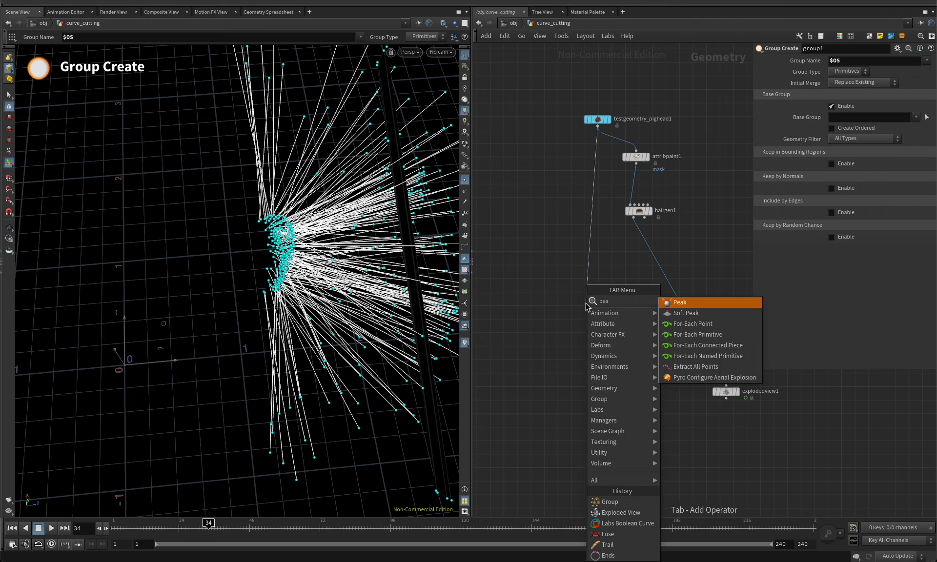
{"action": "type", "text": "k"}
{"action": "key", "text": "Return"}
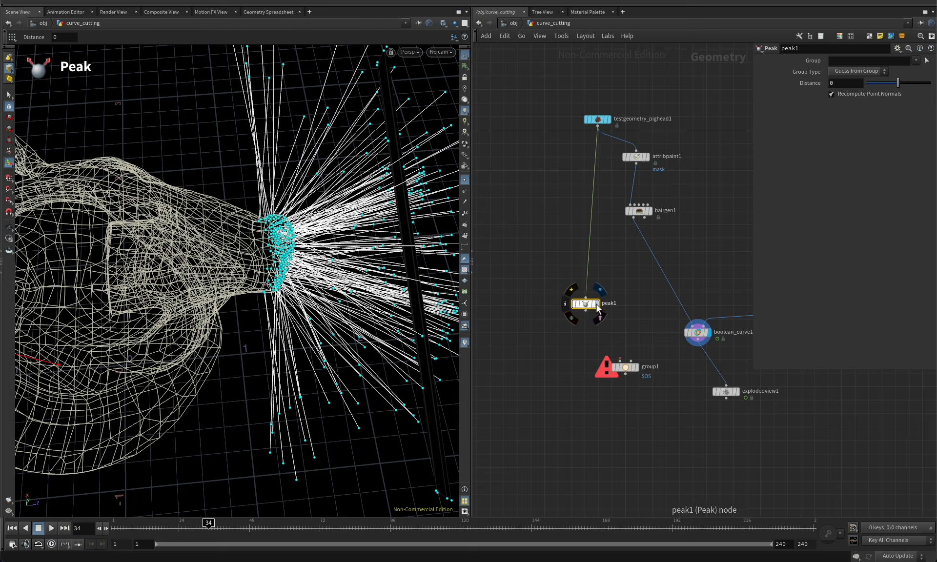
{"action": "left_click", "coordinate": [597, 308]}
{"action": "key", "text": "Escape"}
{"action": "mouse_move", "coordinate": [209, 272]}
{"action": "left_mouse_down"}
{"action": "mouse_move", "coordinate": [234, 236]}
{"action": "mouse_move", "coordinate": [232, 205]}
{"action": "mouse_move", "coordinate": [324, 262]}
{"action": "mouse_move", "coordinate": [236, 233]}
{"action": "mouse_move", "coordinate": [253, 268]}
{"action": "left_mouse_up"}
{"action": "key", "text": "Return"}
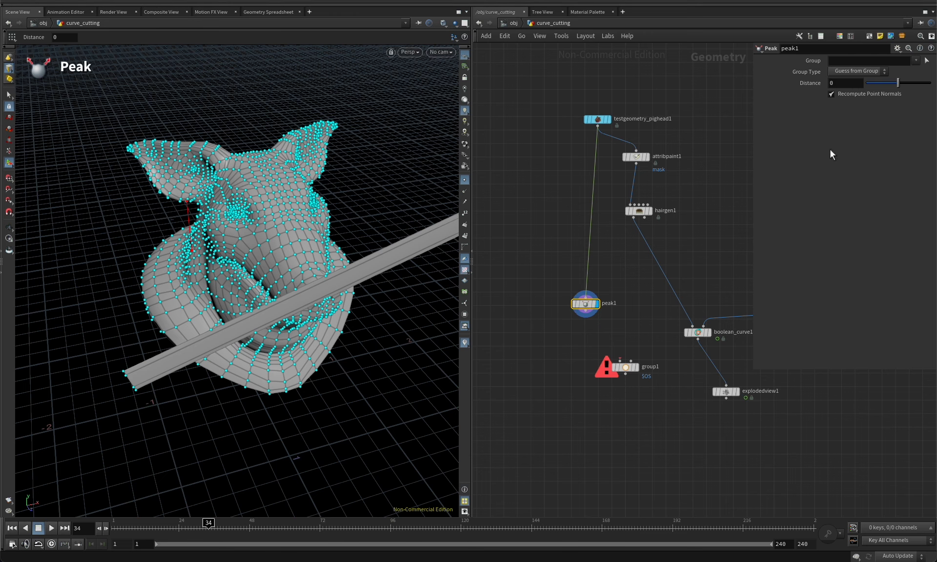
Set the Distance of peak1 to 0.1 to inflate the pig head
{"action": "left_click", "coordinate": [846, 84]}
{"action": "type", "text": ".1"}
{"action": "key", "text": "Return"}
{"action": "key", "text": "Escape"}
{"action": "scroll", "coordinate": [260, 230], "scroll_direction": "up", "scroll_amount": 2}
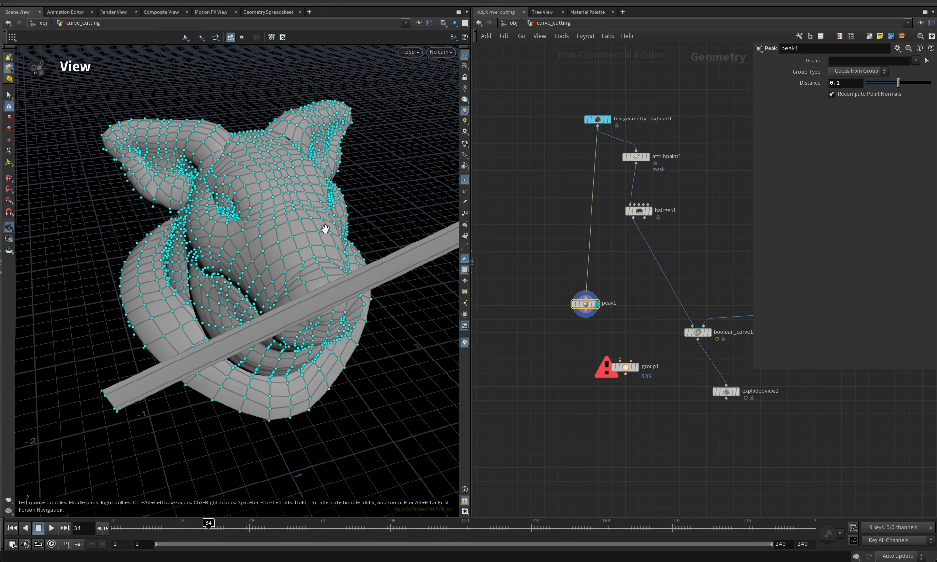
{"action": "key", "text": "Return"}
Wire boolean_curve1 and peak1 into the first and second inputs of group1 and display group1
{"action": "middle_click_drag", "start_coordinate": [609, 433], "coordinate": [570, 423]}
{"action": "left_click_drag", "start_coordinate": [581, 348], "coordinate": [548, 304]}
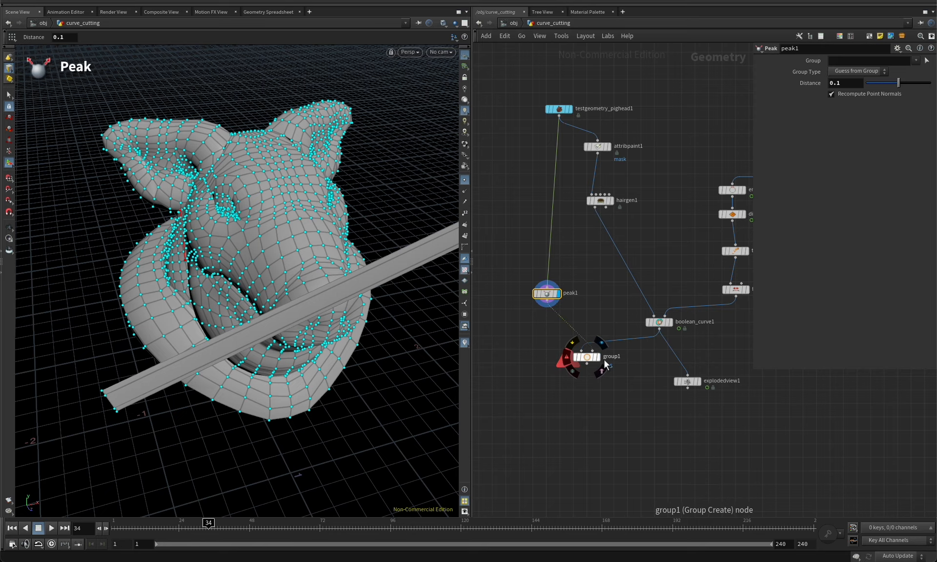
{"action": "left_click", "coordinate": [600, 344]}
{"action": "left_click", "coordinate": [587, 357]}
{"action": "key", "text": "Escape"}
{"action": "scroll", "coordinate": [280, 280], "scroll_direction": "down", "scroll_amount": 2}
{"action": "left_click_drag", "start_coordinate": [279, 280], "coordinate": [386, 303]}
Set the unguided hair Segments of hairgen1 to 8
{"action": "left_click", "coordinate": [606, 201]}
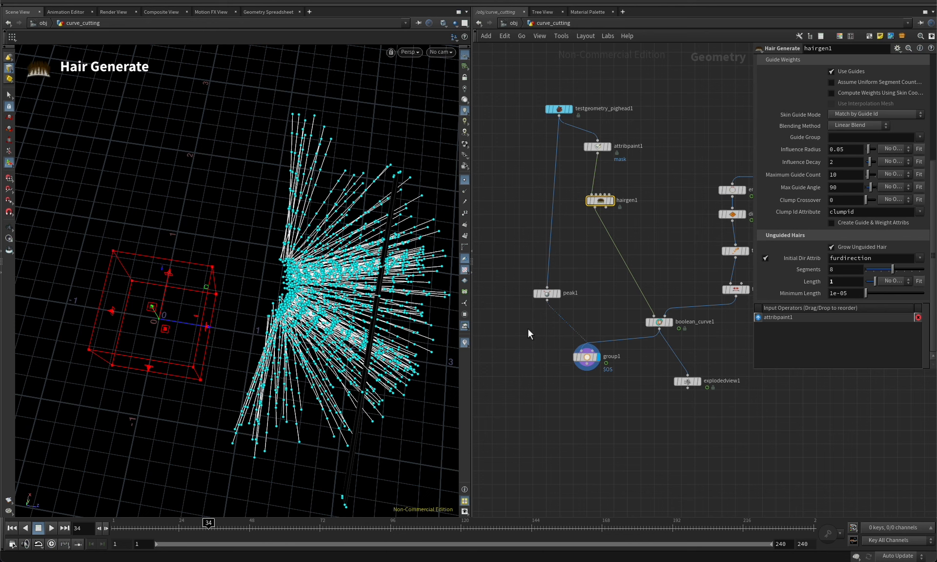
{"action": "left_click", "coordinate": [546, 294]}
Turn off Base Group on group1 and enable Keep in Bounding Regions
{"action": "left_click", "coordinate": [585, 357]}
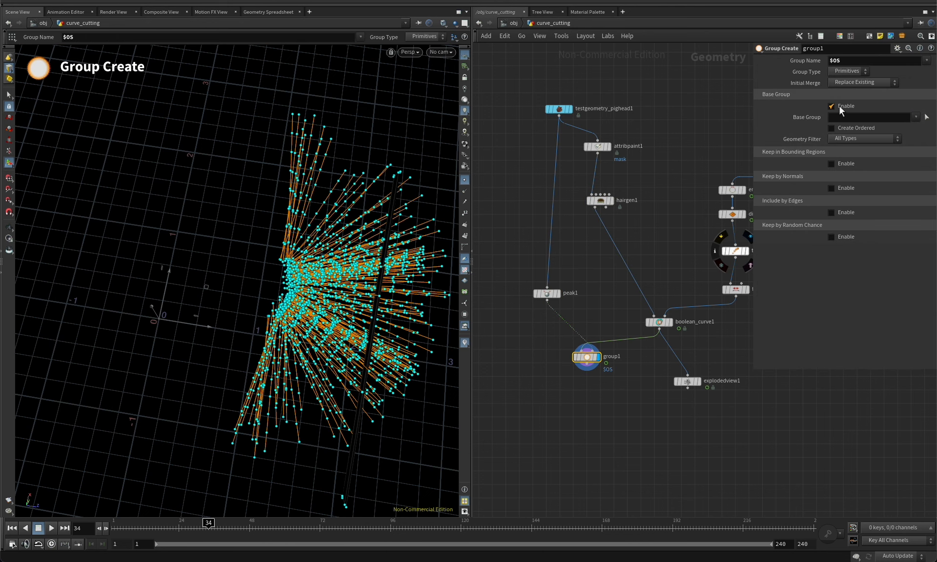
{"action": "left_click", "coordinate": [842, 107]}
{"action": "left_click", "coordinate": [845, 131]}
Set group1's Group Type to Points and its Bounding Type to Bounding Object, and open its Group Name for editing
{"action": "left_click", "coordinate": [850, 72]}
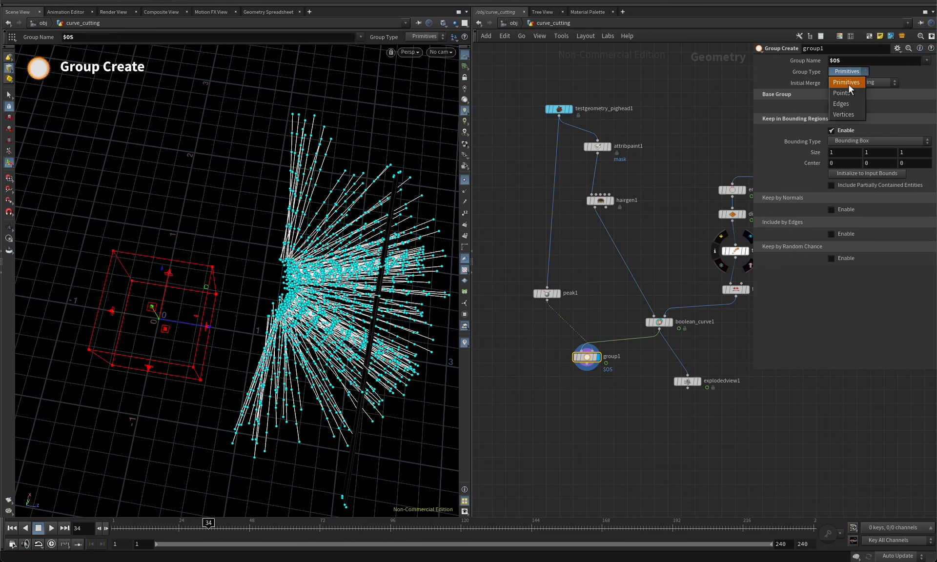
{"action": "left_click", "coordinate": [845, 94]}
{"action": "left_click", "coordinate": [848, 142]}
{"action": "left_click", "coordinate": [853, 174]}
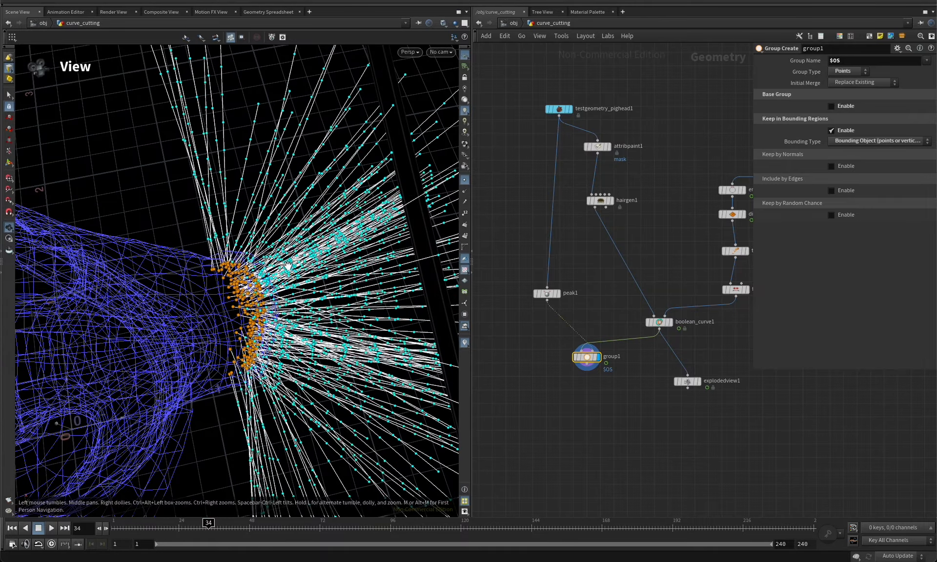
{"action": "left_click_drag", "start_coordinate": [261, 296], "coordinate": [239, 278]}
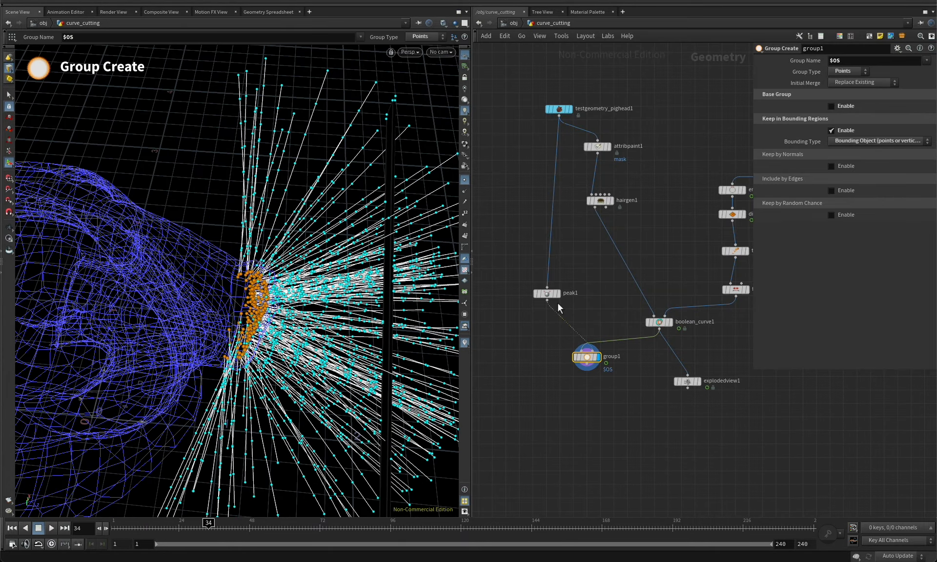
{"action": "left_click", "coordinate": [866, 62]}
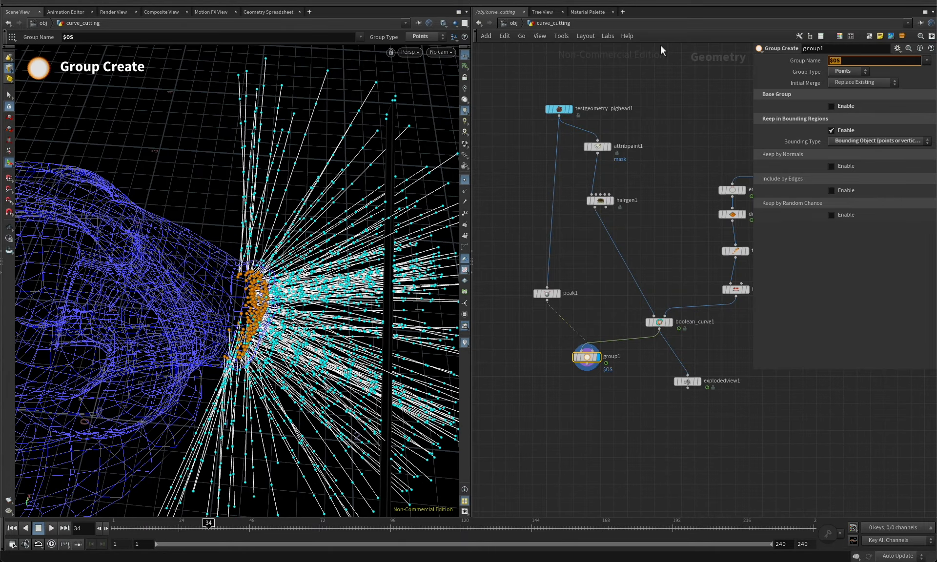
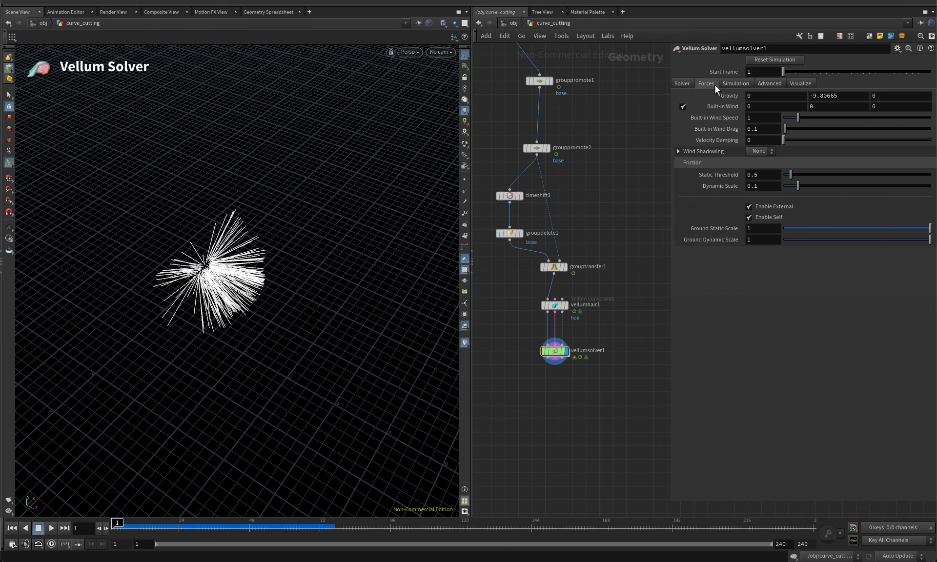
Enable the collision Ground Position of vellumsolver1 at 0, 0, 0
{"action": "left_click", "coordinate": [731, 83]}
{"action": "left_click", "coordinate": [712, 85]}
{"action": "left_click", "coordinate": [728, 83]}
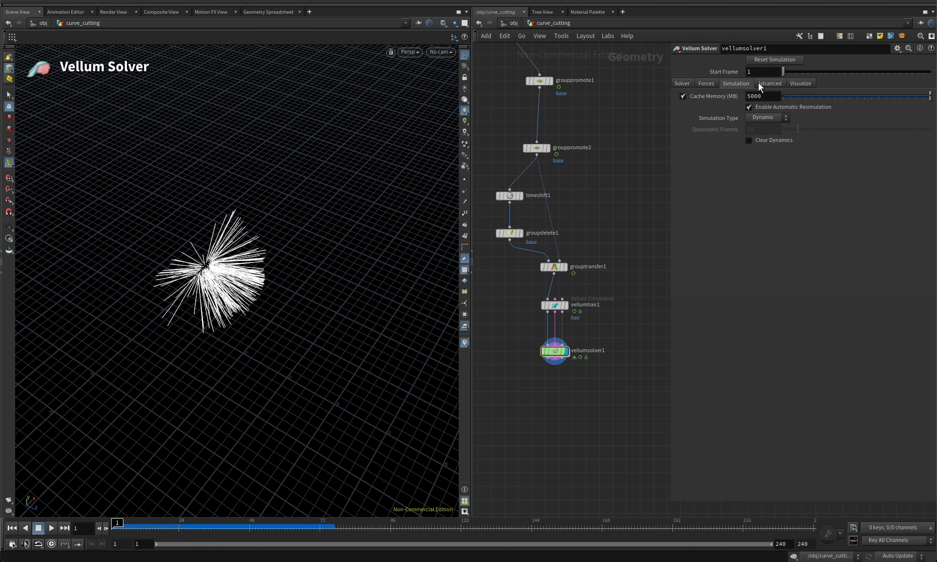
{"action": "left_click", "coordinate": [688, 82]}
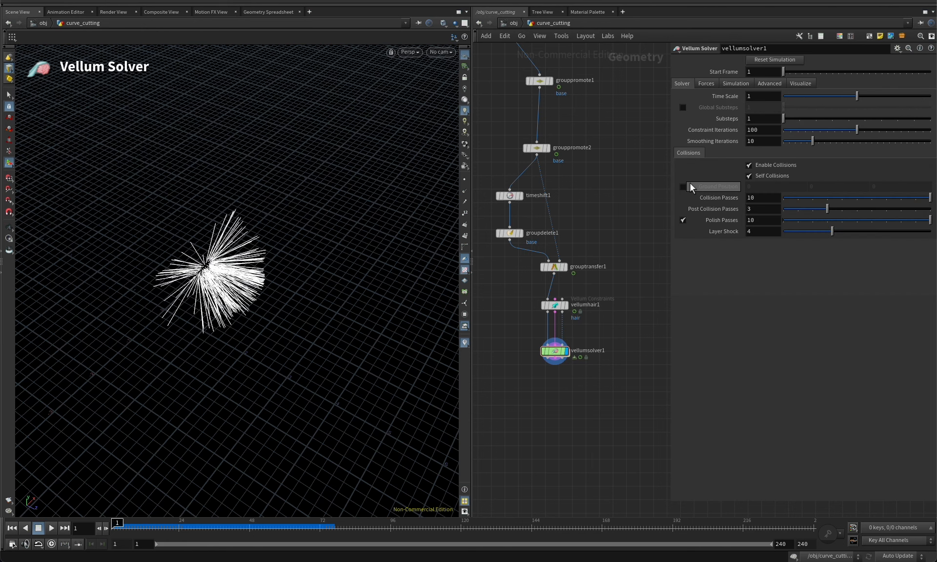
{"action": "left_click", "coordinate": [683, 186]}
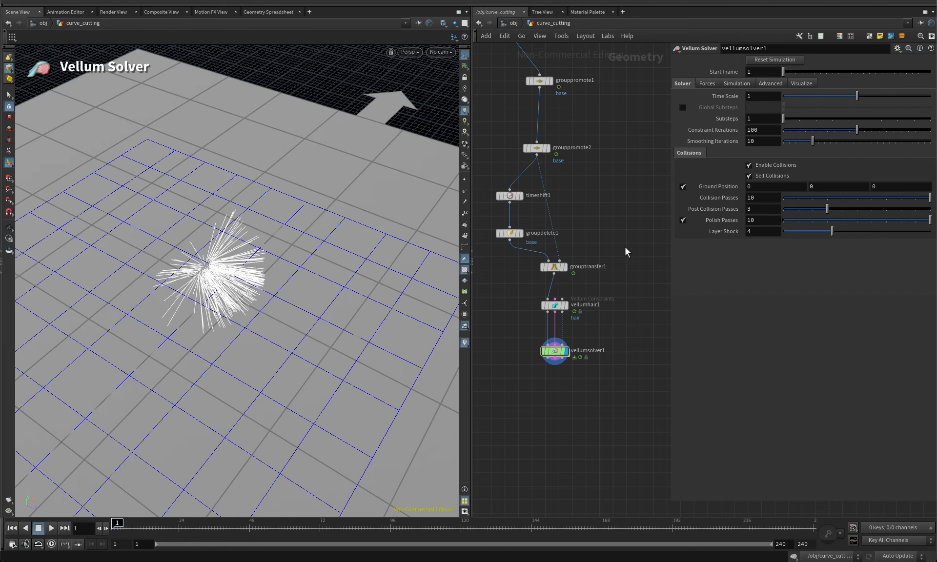
Turn off Show Collision and Show Guide Geometry in vellumsolver1's visualization settings
{"action": "left_click", "coordinate": [801, 83]}
{"action": "left_click", "coordinate": [778, 97]}
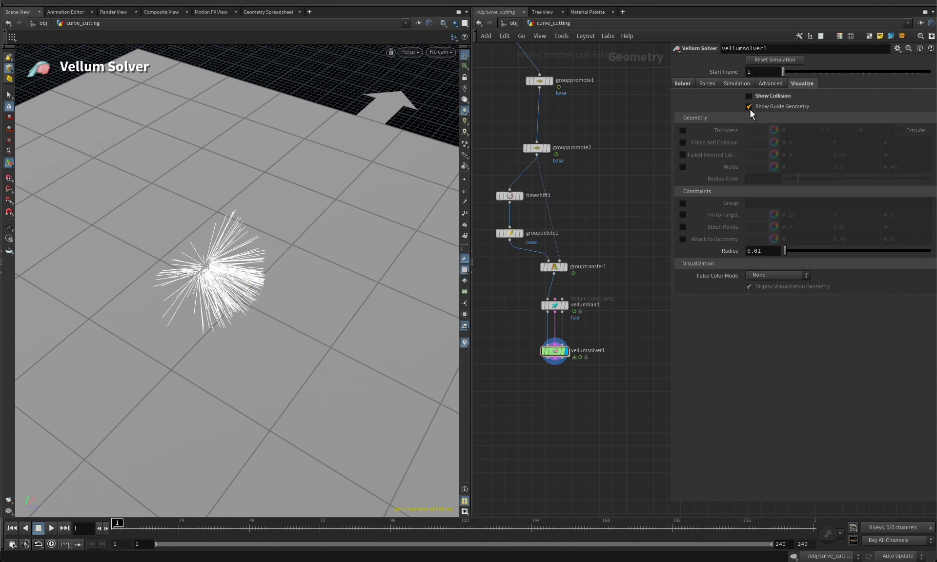
{"action": "left_click", "coordinate": [774, 106]}
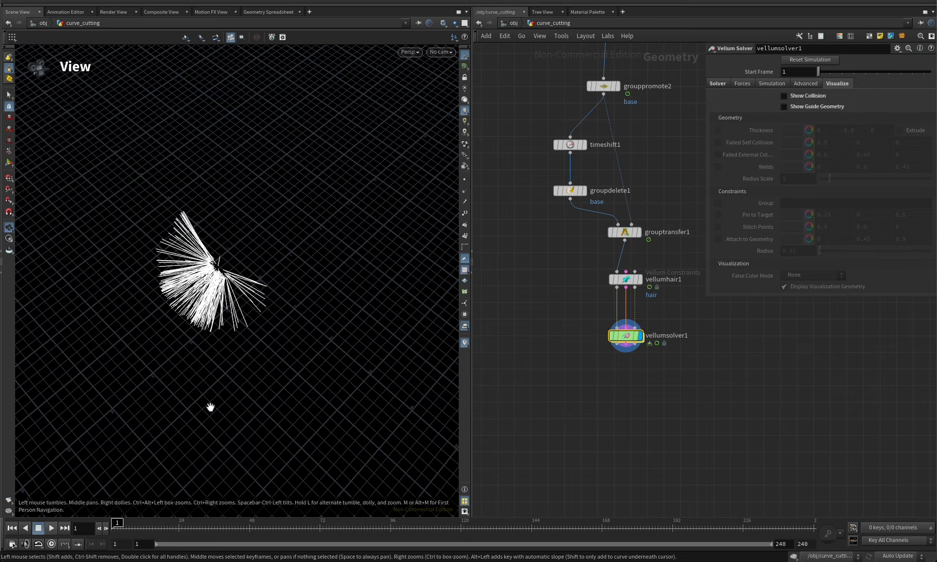
Show testgeometry_pighead1 as a template together with the simulated hairs
{"action": "left_click_drag", "start_coordinate": [218, 362], "coordinate": [330, 307]}
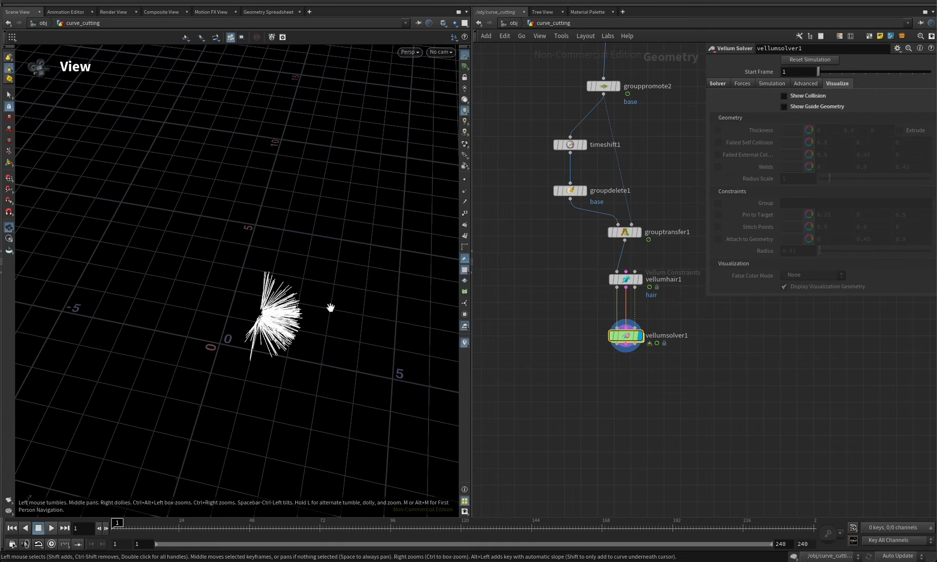
{"action": "scroll", "coordinate": [585, 376], "scroll_direction": "down", "scroll_amount": 5}
{"action": "middle_click_drag", "start_coordinate": [600, 198], "coordinate": [588, 293]}
{"action": "scroll", "coordinate": [588, 293], "scroll_direction": "down", "scroll_amount": 3}
{"action": "scroll", "coordinate": [610, 201], "scroll_direction": "up", "scroll_amount": 8}
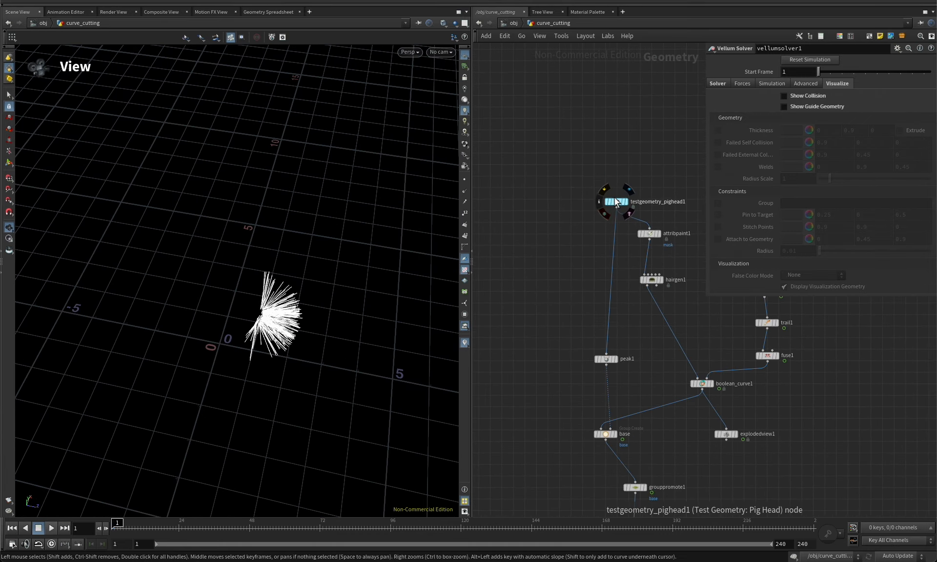
{"action": "left_click", "coordinate": [630, 205]}
{"action": "left_click_drag", "start_coordinate": [255, 327], "coordinate": [426, 326]}
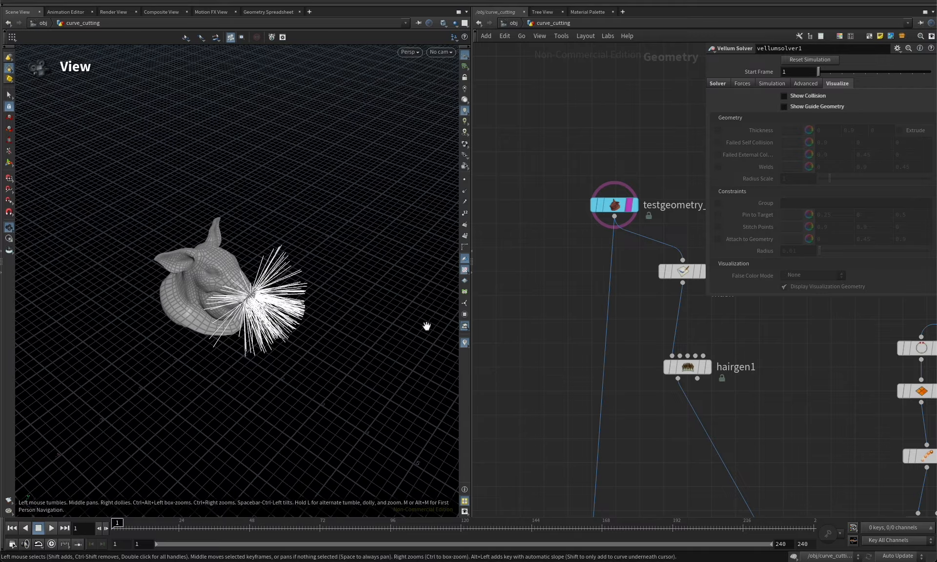
Show the transform2 blade as a template alongside the pig head and hairs
{"action": "middle_click_drag", "start_coordinate": [711, 333], "coordinate": [555, 318]}
{"action": "scroll", "coordinate": [566, 313], "scroll_direction": "down", "scroll_amount": 3}
{"action": "middle_click_drag", "start_coordinate": [825, 394], "coordinate": [714, 407]}
{"action": "middle_click_drag", "start_coordinate": [701, 359], "coordinate": [721, 323]}
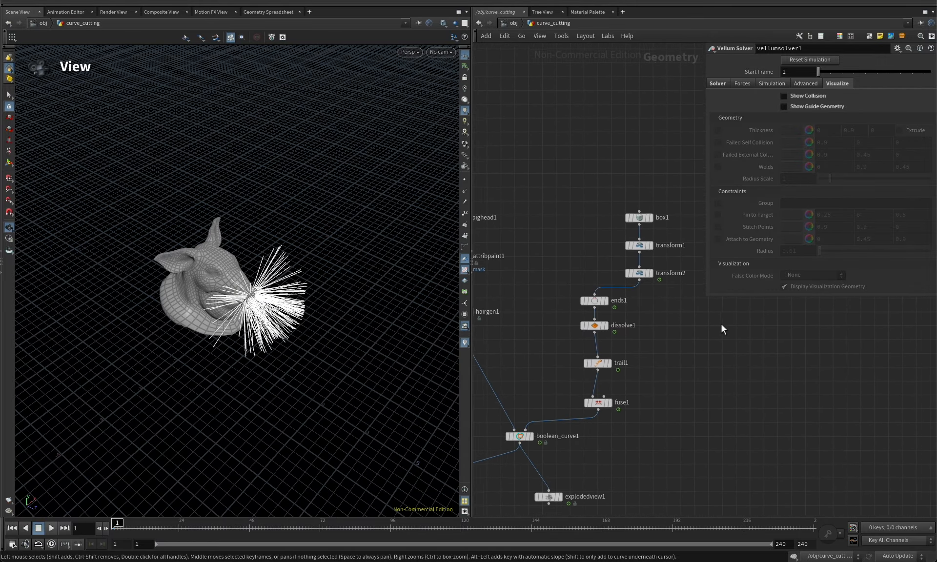
{"action": "left_click", "coordinate": [649, 273]}
{"action": "left_click_drag", "start_coordinate": [342, 279], "coordinate": [251, 312]}
{"action": "right_click_drag", "start_coordinate": [251, 313], "coordinate": [303, 306]}
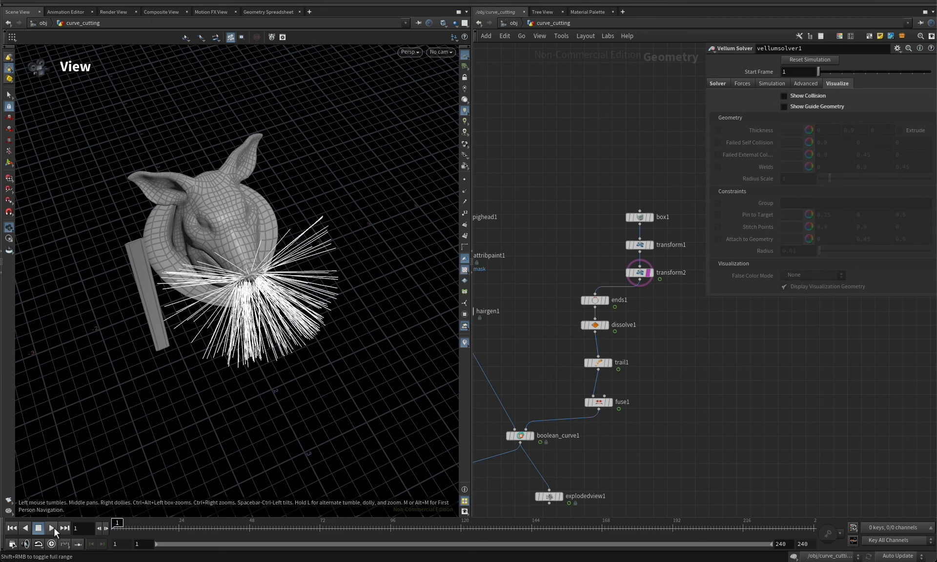
Play the Vellum simulation, then scrub back to frames 66 and 54 to examine the cut hairs from several angles
{"action": "left_click", "coordinate": [52, 528]}
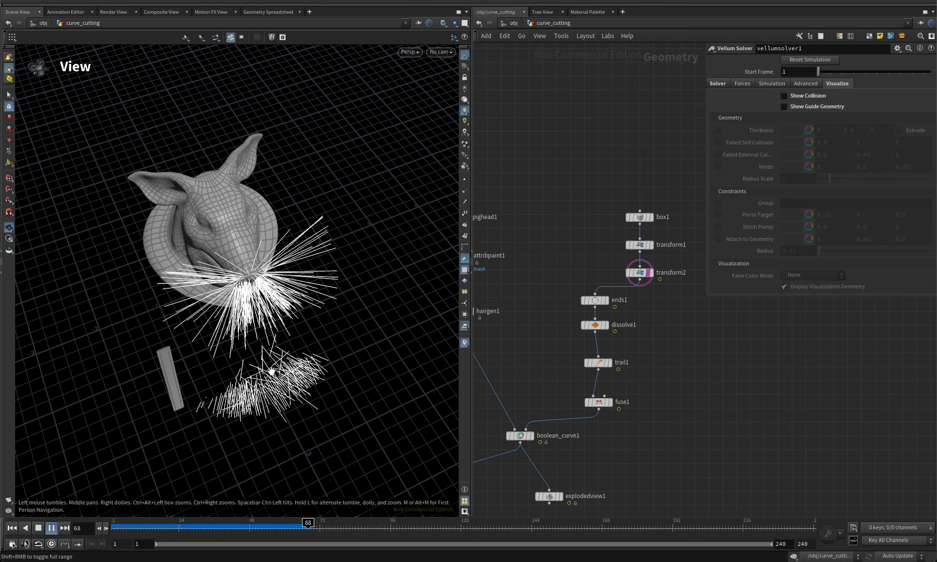
{"action": "left_click_drag", "start_coordinate": [272, 371], "coordinate": [320, 323]}
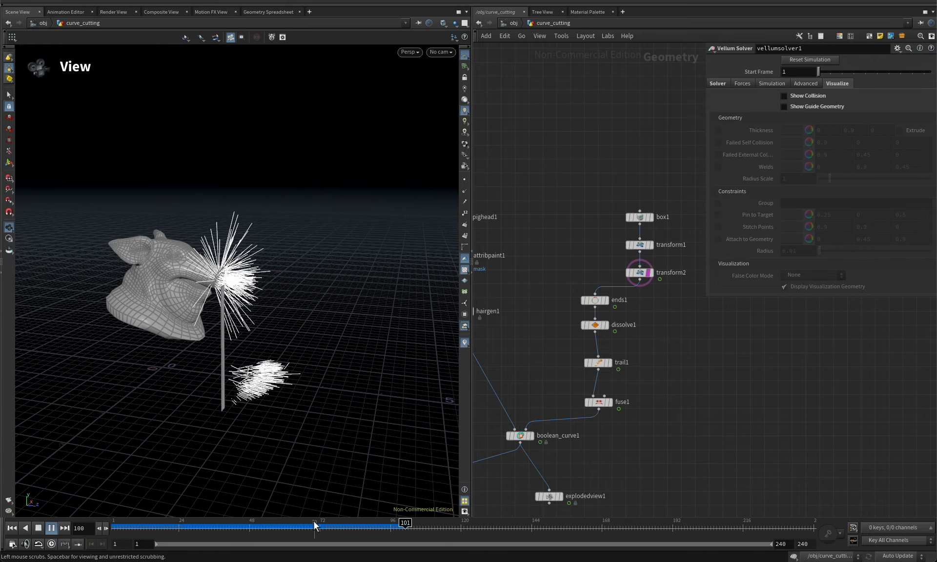
{"action": "mouse_move", "coordinate": [314, 526]}
{"action": "left_mouse_down"}
{"action": "mouse_move", "coordinate": [155, 527]}
{"action": "mouse_move", "coordinate": [326, 533]}
{"action": "mouse_move", "coordinate": [281, 532]}
{"action": "mouse_move", "coordinate": [302, 531]}
{"action": "left_mouse_up"}
{"action": "left_click_drag", "start_coordinate": [274, 293], "coordinate": [308, 458]}
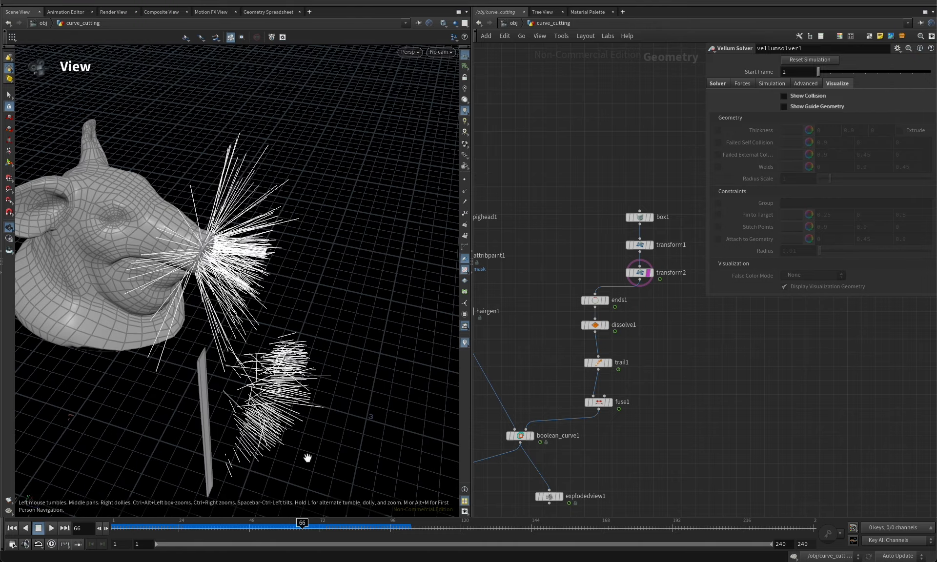
{"action": "left_click_drag", "start_coordinate": [303, 528], "coordinate": [267, 526]}
{"action": "left_click_drag", "start_coordinate": [275, 282], "coordinate": [271, 303]}
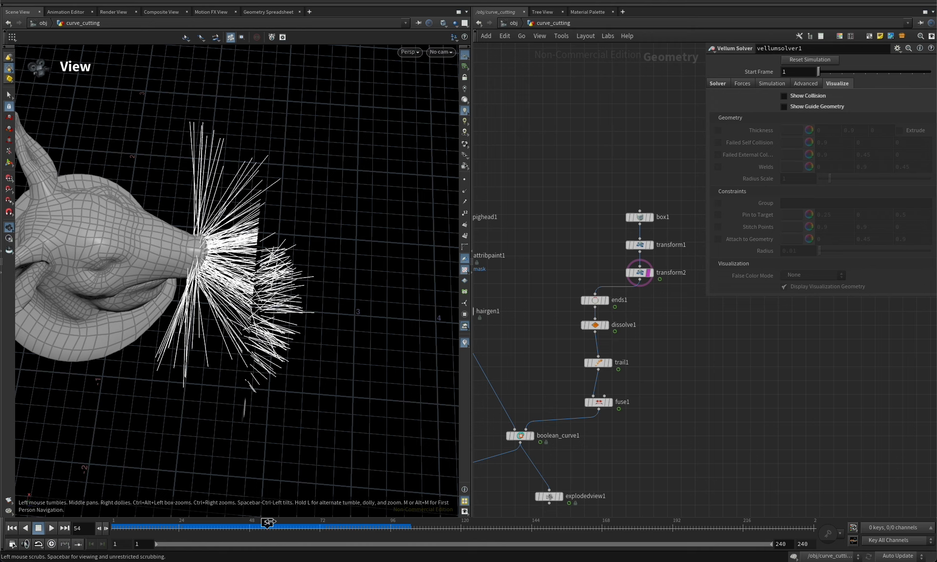
Scrub the simulation back to frame 31 and review the full node network down to the Vellum solver
{"action": "left_click_drag", "start_coordinate": [242, 531], "coordinate": [199, 523]}
{"action": "middle_click_drag", "start_coordinate": [659, 415], "coordinate": [633, 276]}
{"action": "scroll", "coordinate": [633, 276], "scroll_direction": "down", "scroll_amount": 5}
{"action": "middle_click_drag", "start_coordinate": [626, 339], "coordinate": [655, 279]}
{"action": "scroll", "coordinate": [615, 415], "scroll_direction": "up", "scroll_amount": 2}
{"action": "middle_click_drag", "start_coordinate": [615, 415], "coordinate": [687, 399]}
{"action": "left_click", "coordinate": [712, 377]}
{"action": "middle_click_drag", "start_coordinate": [746, 352], "coordinate": [676, 399]}
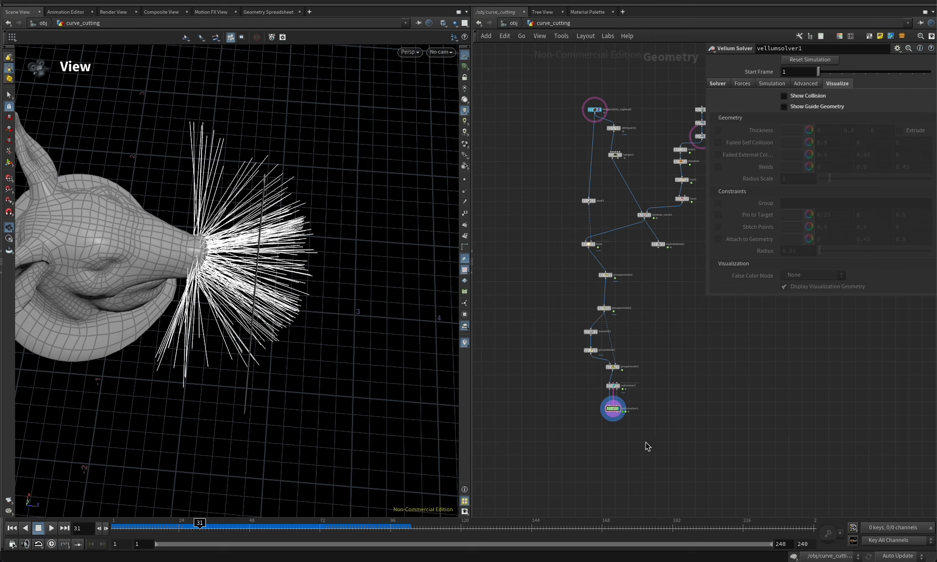
{"action": "left_click_drag", "start_coordinate": [646, 446], "coordinate": [693, 376]}
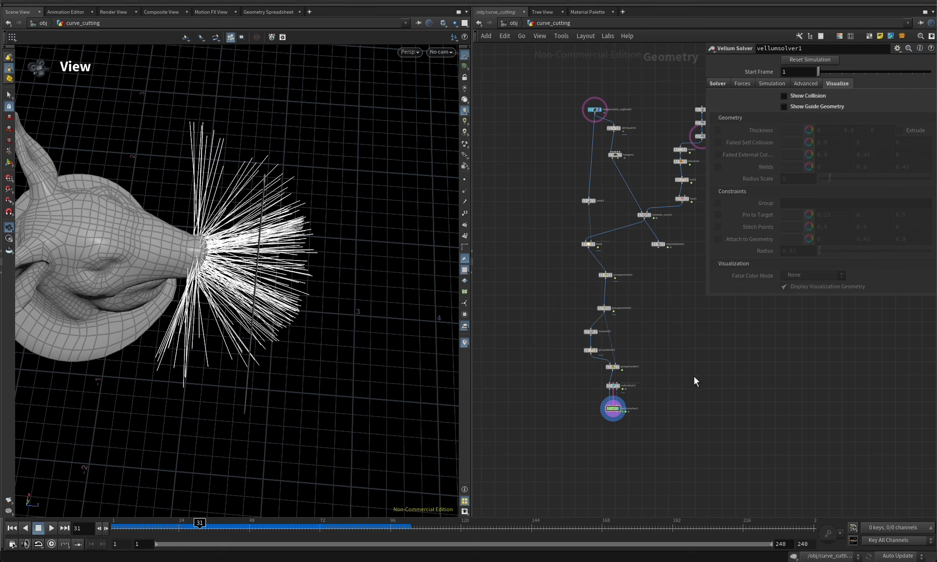
{"action": "left_click_drag", "start_coordinate": [671, 447], "coordinate": [686, 420]}
Branch a Fuse node off the base group node, display it at frame 1, and enable its snapped points group output
{"action": "left_click", "coordinate": [580, 382]}
{"action": "scroll", "coordinate": [584, 294], "scroll_direction": "up", "scroll_amount": 3}
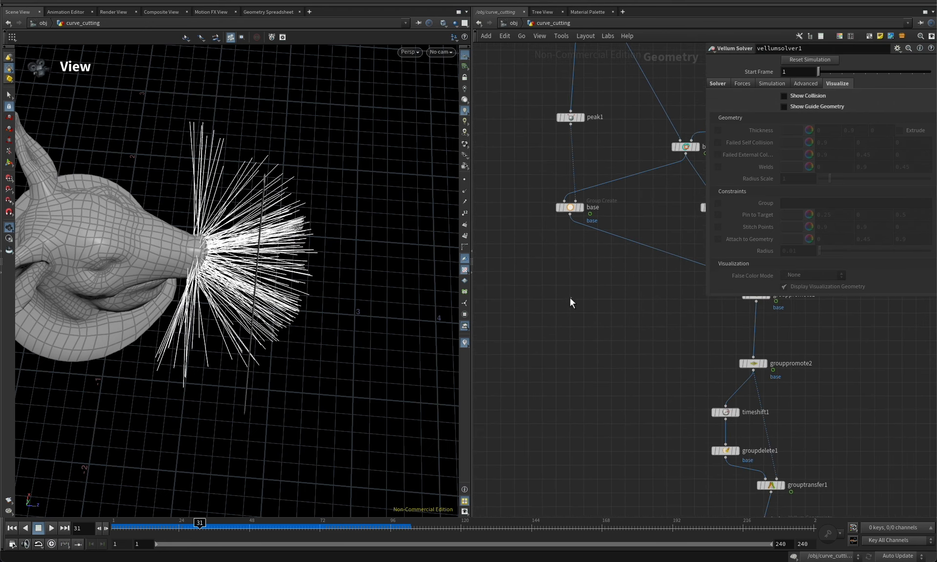
{"action": "key", "text": "Tab"}
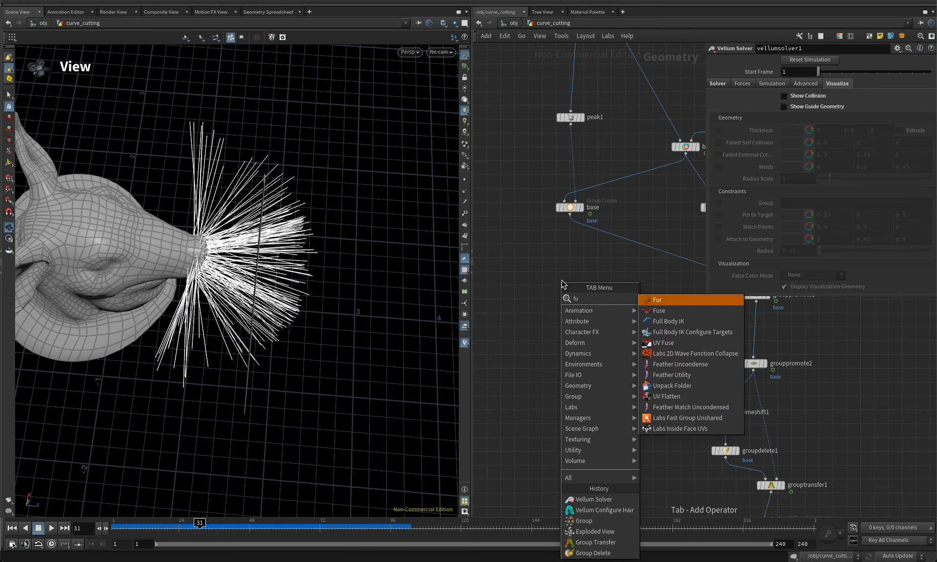
{"action": "key", "text": "Escape"}
{"action": "left_click", "coordinate": [561, 281]}
{"action": "left_click_drag", "start_coordinate": [562, 281], "coordinate": [570, 214]}
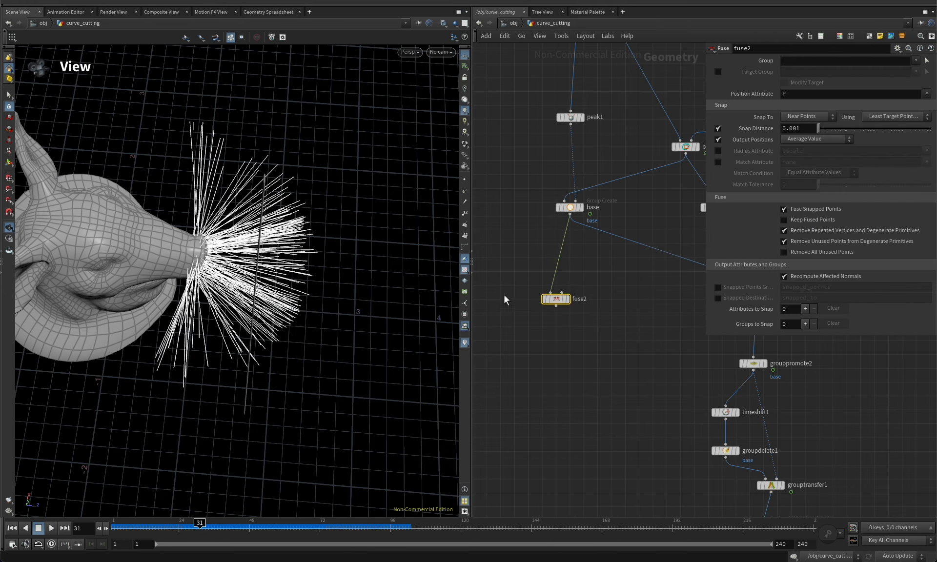
{"action": "left_click_drag", "start_coordinate": [341, 303], "coordinate": [392, 372]}
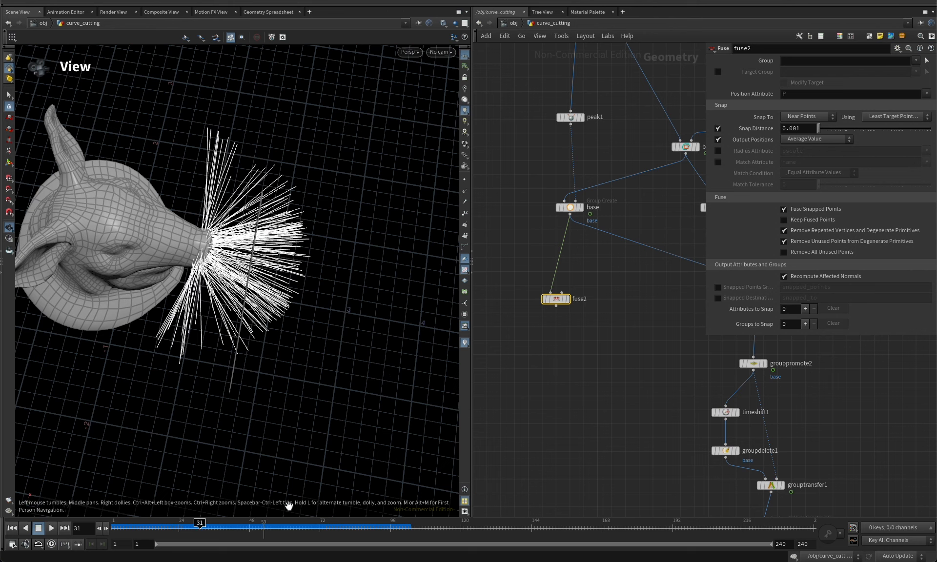
{"action": "left_click", "coordinate": [580, 303]}
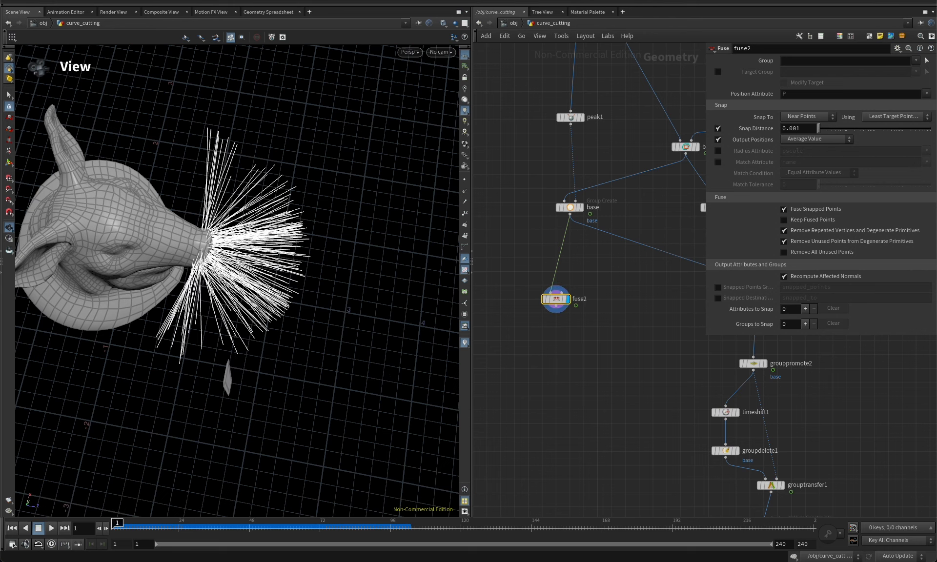
{"action": "left_click", "coordinate": [718, 287]}
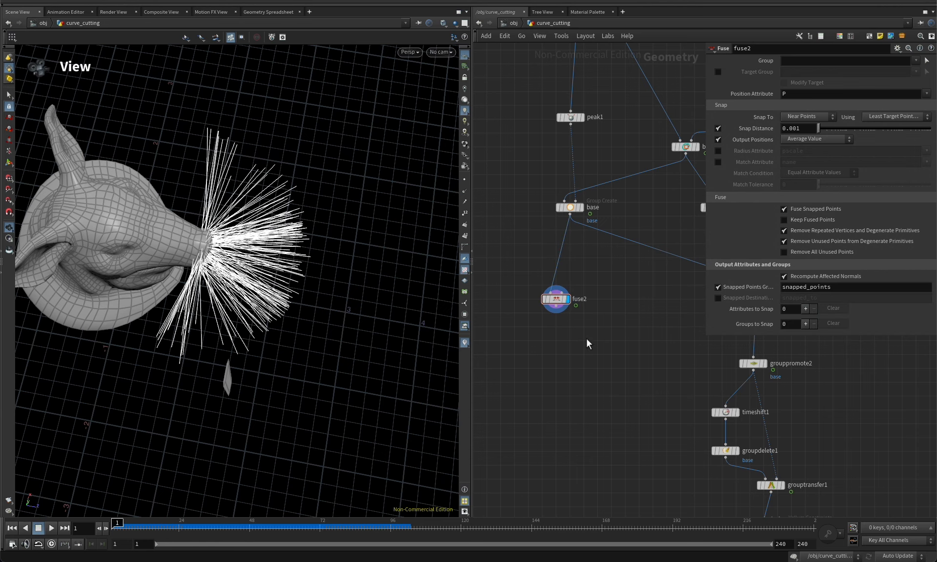
Review the vellumhair1 constraint settings, including Breaking, and inspect the fused hairs in the viewport
{"action": "middle_click_drag", "start_coordinate": [587, 338], "coordinate": [613, 323]}
{"action": "mouse_move", "coordinate": [280, 254]}
{"action": "left_mouse_down"}
{"action": "mouse_move", "coordinate": [261, 239]}
{"action": "mouse_move", "coordinate": [296, 266]}
{"action": "mouse_move", "coordinate": [289, 262]}
{"action": "left_mouse_up"}
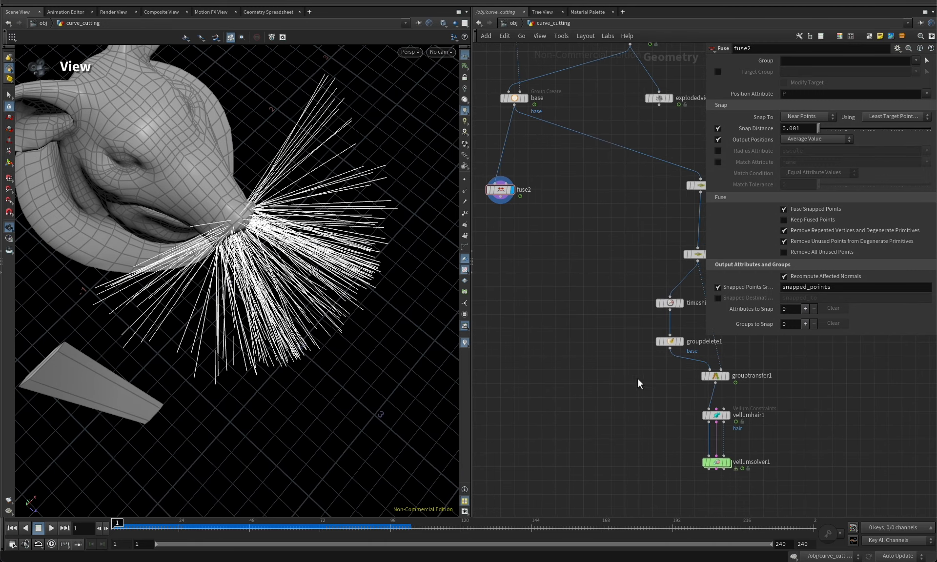
{"action": "left_click_drag", "start_coordinate": [641, 387], "coordinate": [744, 434]}
{"action": "scroll", "coordinate": [757, 295], "scroll_direction": "down", "scroll_amount": 3}
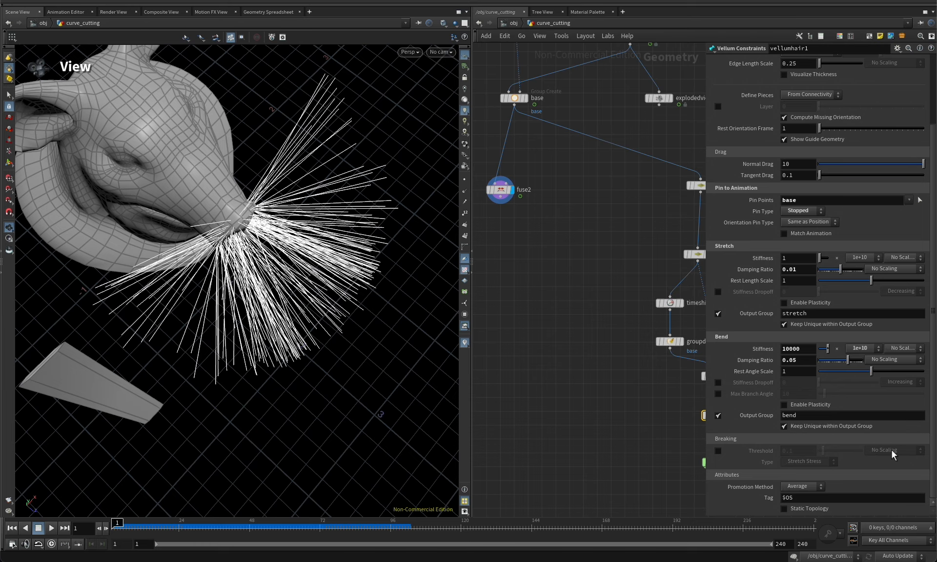
{"action": "middle_click_drag", "start_coordinate": [558, 255], "coordinate": [587, 292]}
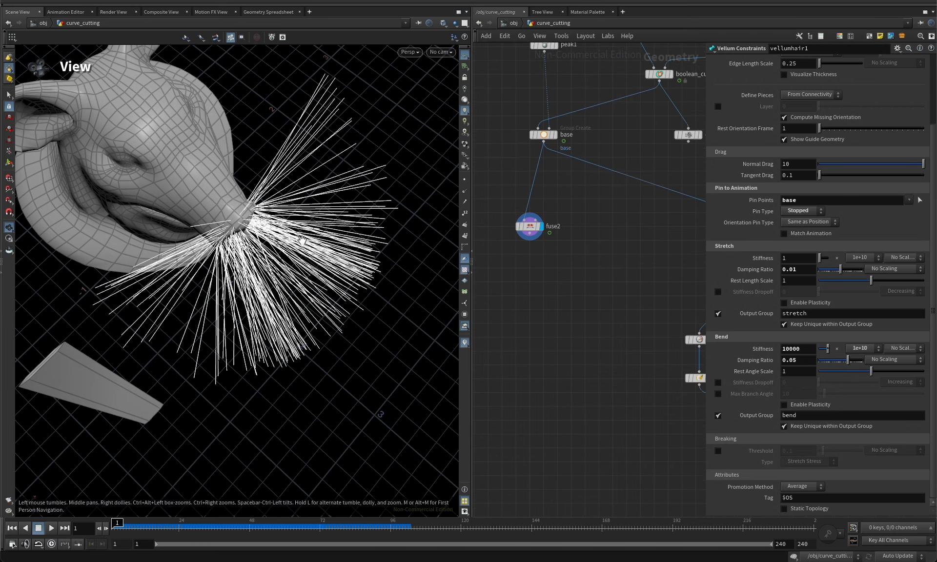
{"action": "scroll", "coordinate": [300, 239], "scroll_direction": "down", "scroll_amount": 3}
{"action": "mouse_move", "coordinate": [273, 254]}
{"action": "left_mouse_down"}
{"action": "mouse_move", "coordinate": [326, 246]}
{"action": "mouse_move", "coordinate": [282, 269]}
{"action": "left_mouse_up"}
{"action": "scroll", "coordinate": [288, 261], "scroll_direction": "up", "scroll_amount": 2}
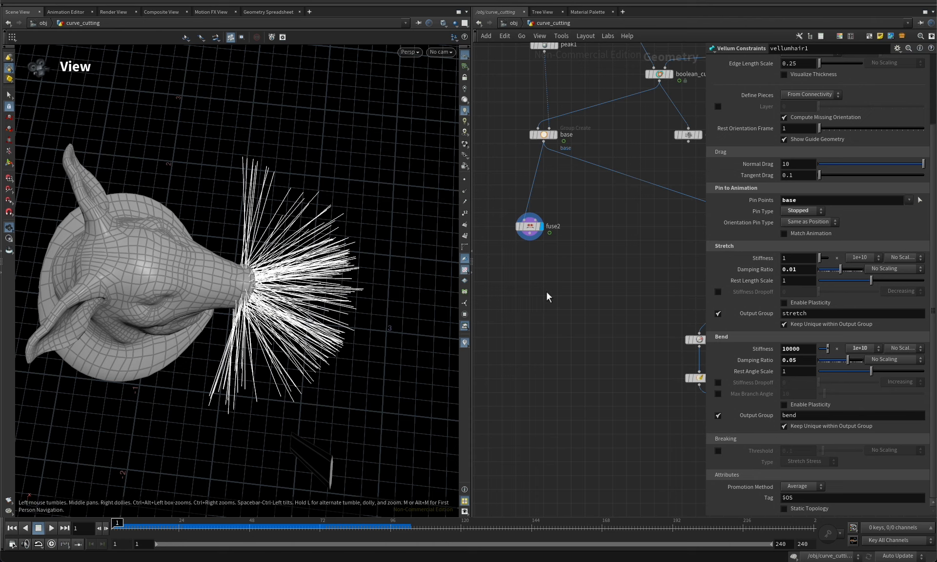
Add an Attribute Adjust Float node below fuse2 and set its attribute name to breakscale
{"action": "middle_click_drag", "start_coordinate": [546, 286], "coordinate": [566, 306]}
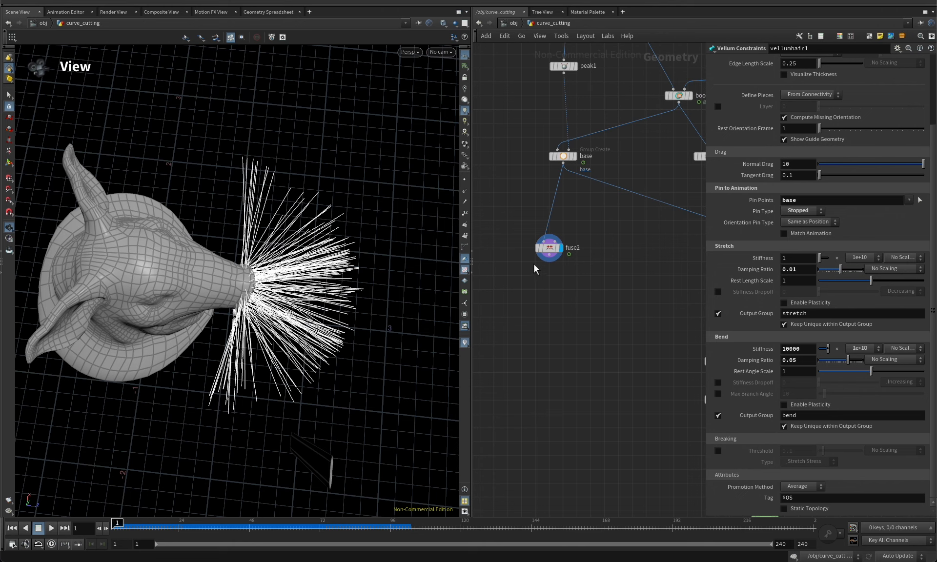
{"action": "scroll", "coordinate": [550, 260], "scroll_direction": "up", "scroll_amount": 2}
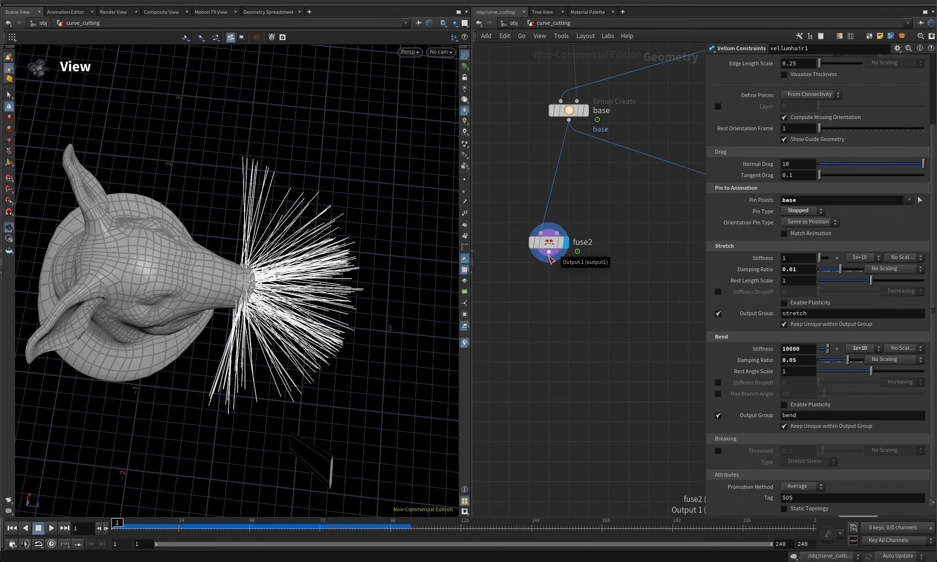
{"action": "left_click", "coordinate": [550, 260]}
{"action": "key", "text": "Tab"}
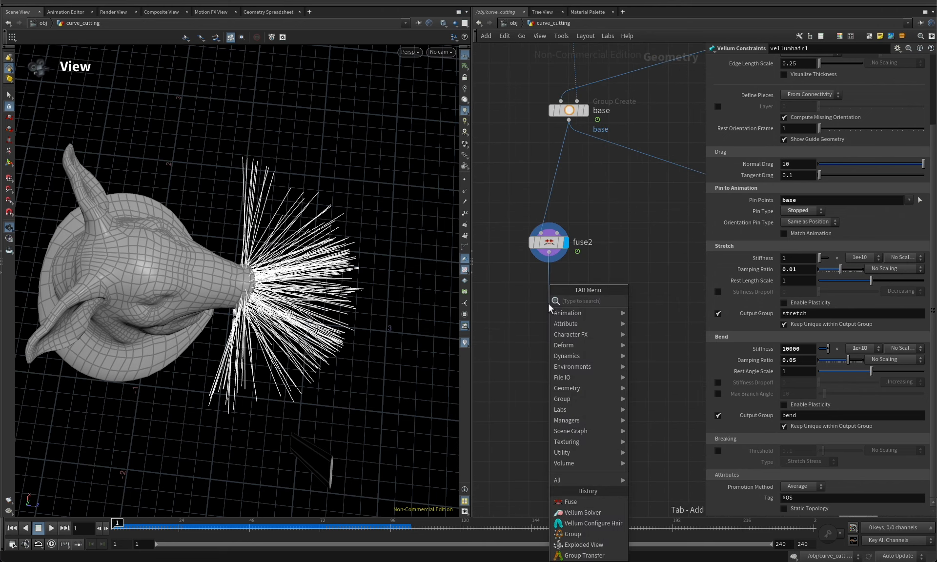
{"action": "type", "text": "adjust"}
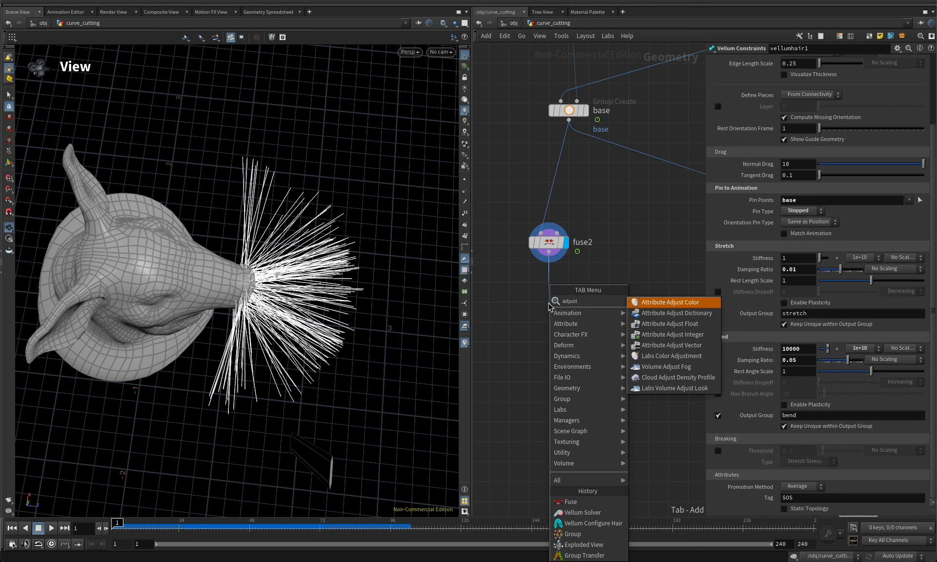
{"action": "key", "text": "Down"}
{"action": "key", "text": "Down"}
{"action": "key", "text": "Return"}
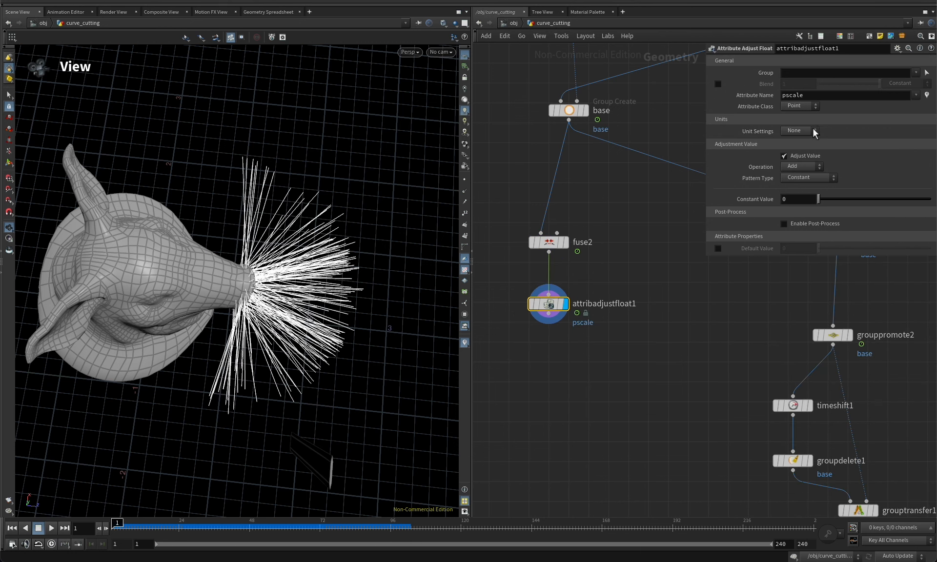
{"action": "double_click", "coordinate": [796, 95]}
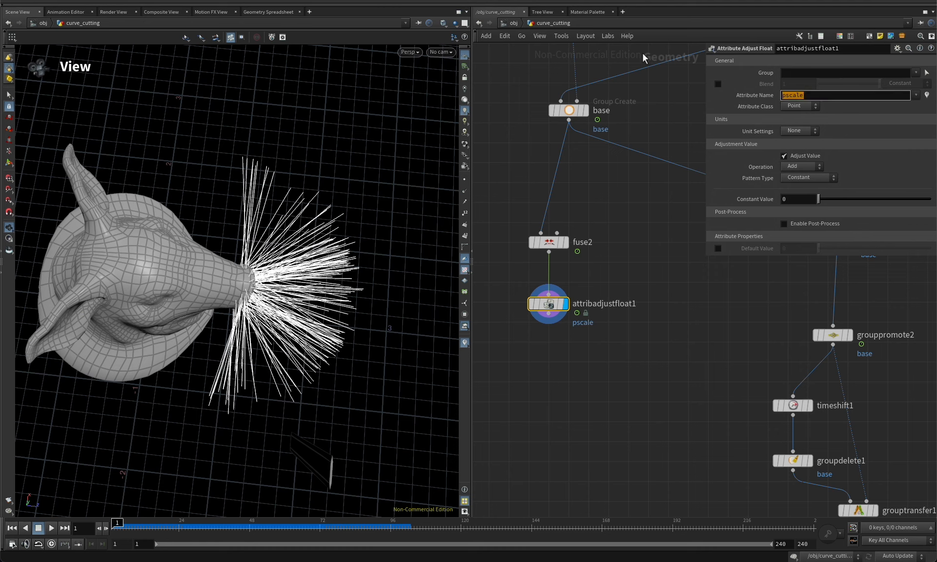
{"action": "type", "text": "breakscale"}
{"action": "key", "text": "Return"}
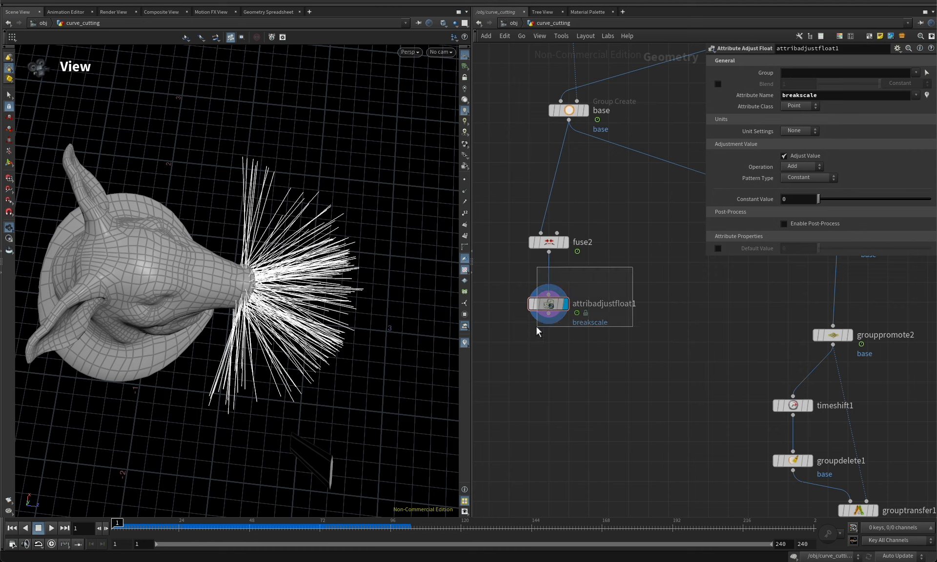
Set the breakscale adjustment's operation to Set Initial with a constant value of 100
{"action": "left_click", "coordinate": [805, 166]}
{"action": "left_click", "coordinate": [804, 177]}
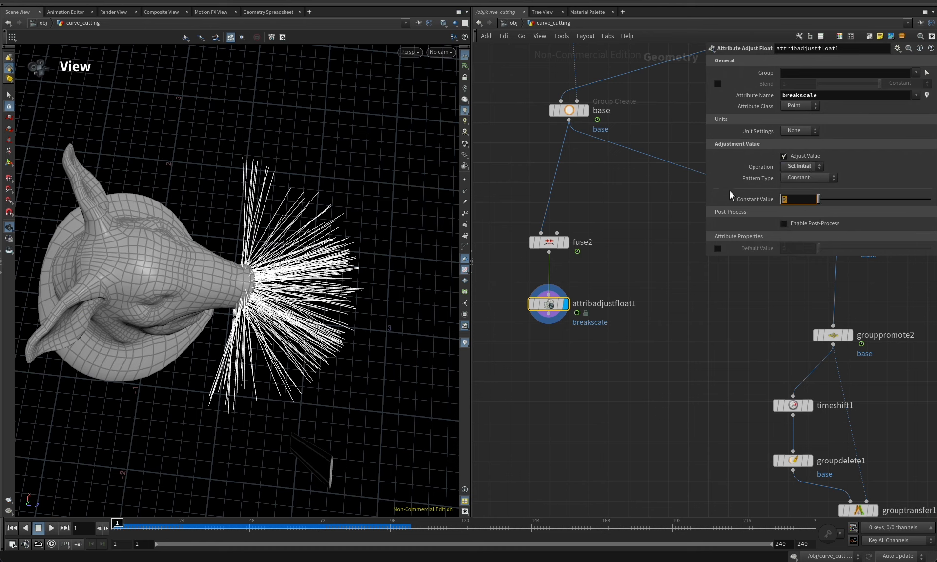
{"action": "type", "text": "100"}
{"action": "key", "text": "Return"}
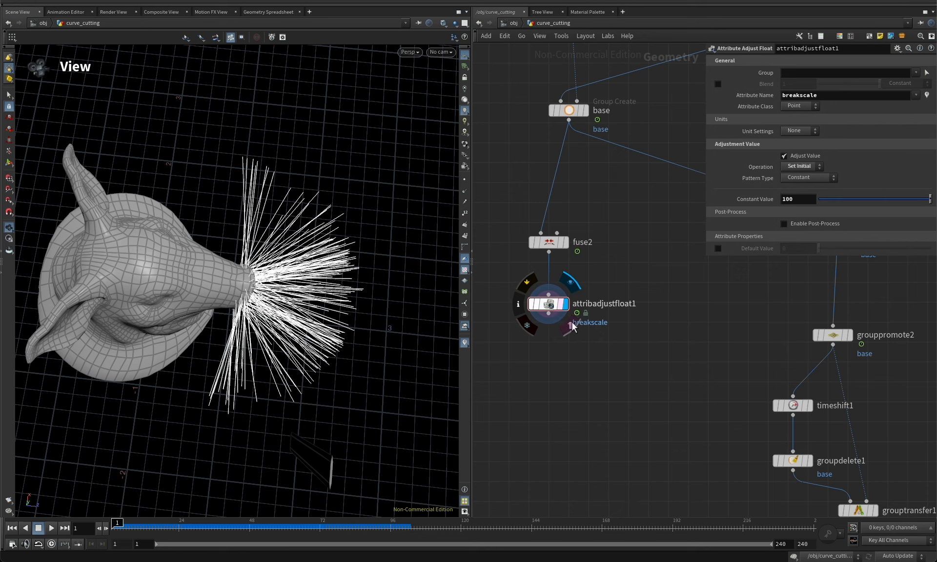
Duplicate the breakscale adjustment node and wire the displayed copy directly below the original
{"action": "left_click", "coordinate": [549, 314]}
{"action": "left_click_drag", "start_coordinate": [549, 306], "coordinate": [525, 359], "text": "alt"}
{"action": "double_click", "coordinate": [830, 96]}
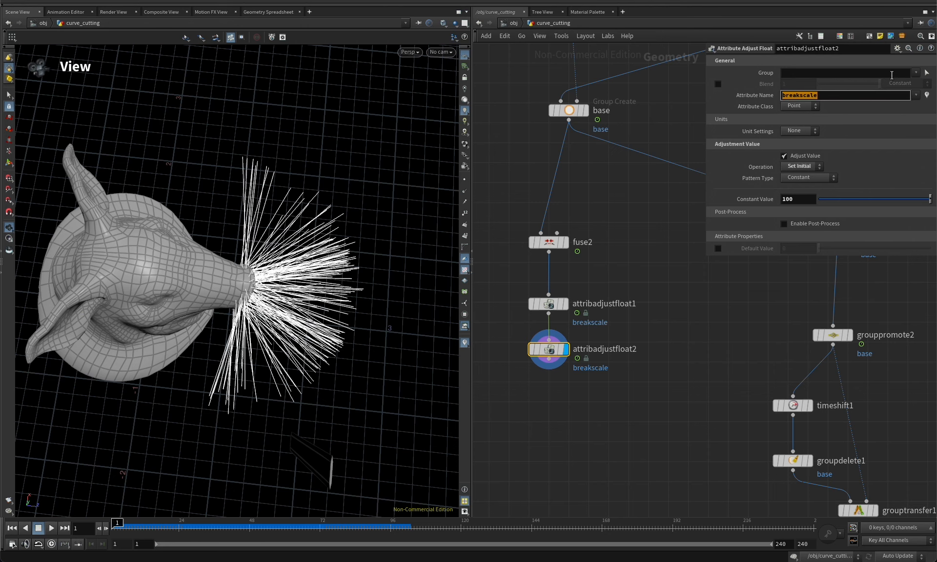
Try to choose the Fuse node's snapped points group from the group choices of attribadjustfloat2
{"action": "left_click", "coordinate": [918, 73]}
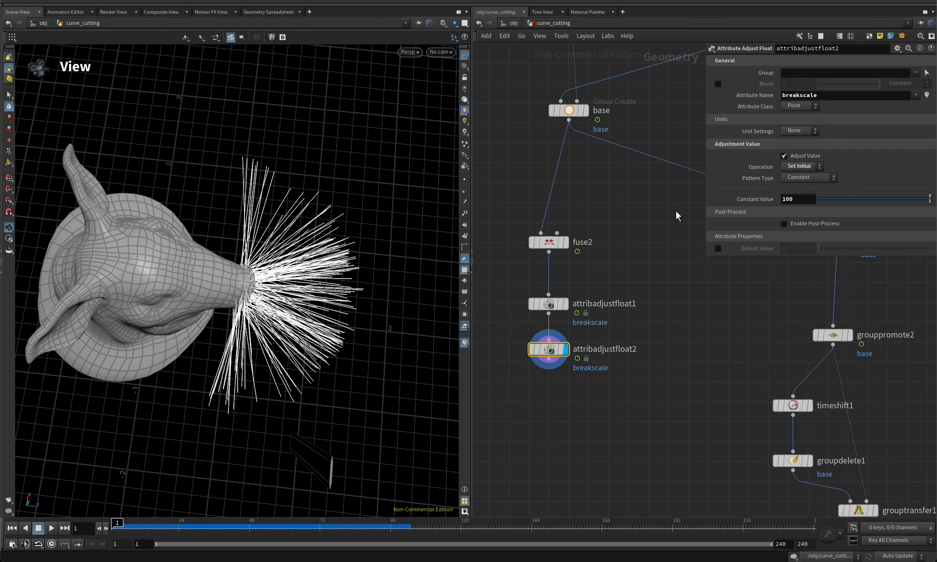
{"action": "middle_click_drag", "start_coordinate": [628, 233], "coordinate": [626, 290]}
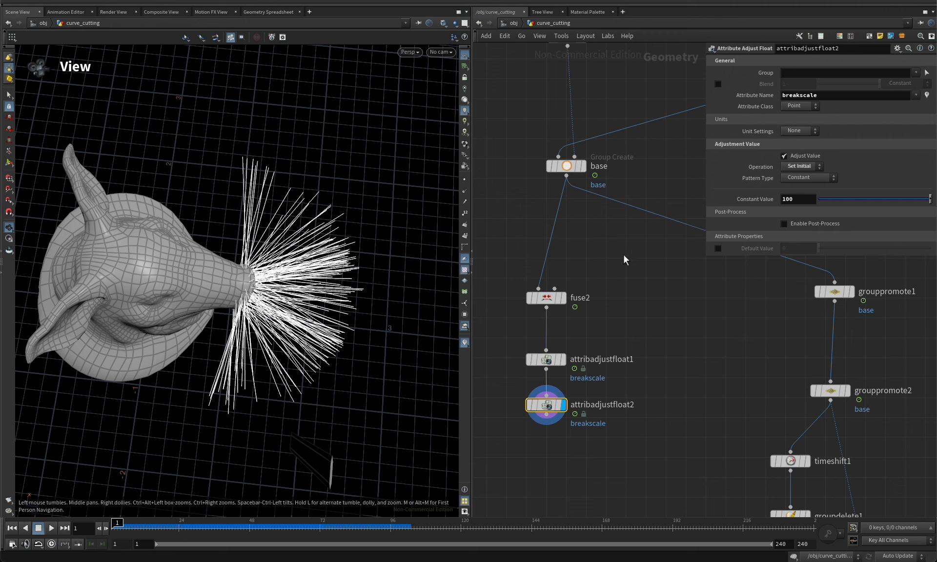
{"action": "left_click", "coordinate": [552, 297]}
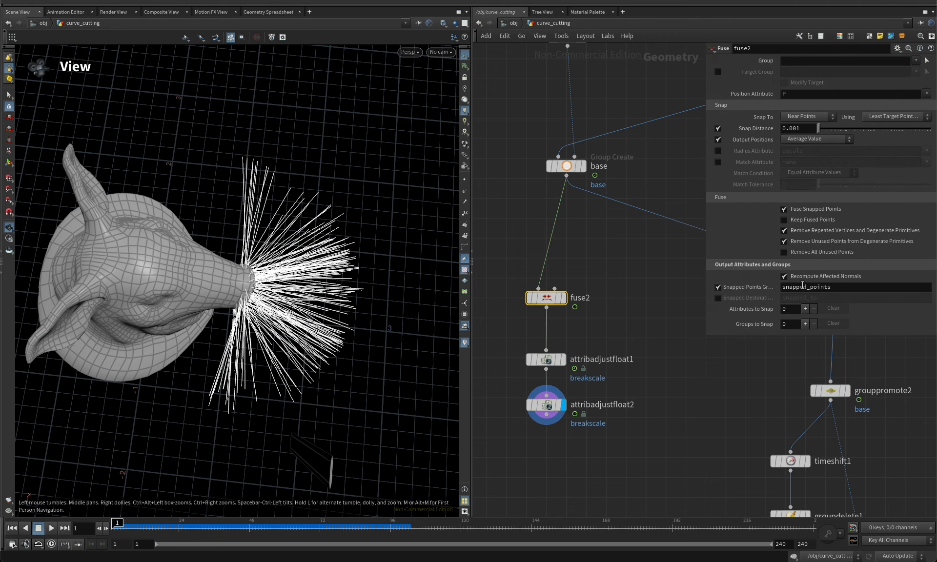
{"action": "double_click", "coordinate": [803, 286]}
{"action": "left_click", "coordinate": [849, 277]}
{"action": "left_click", "coordinate": [549, 405]}
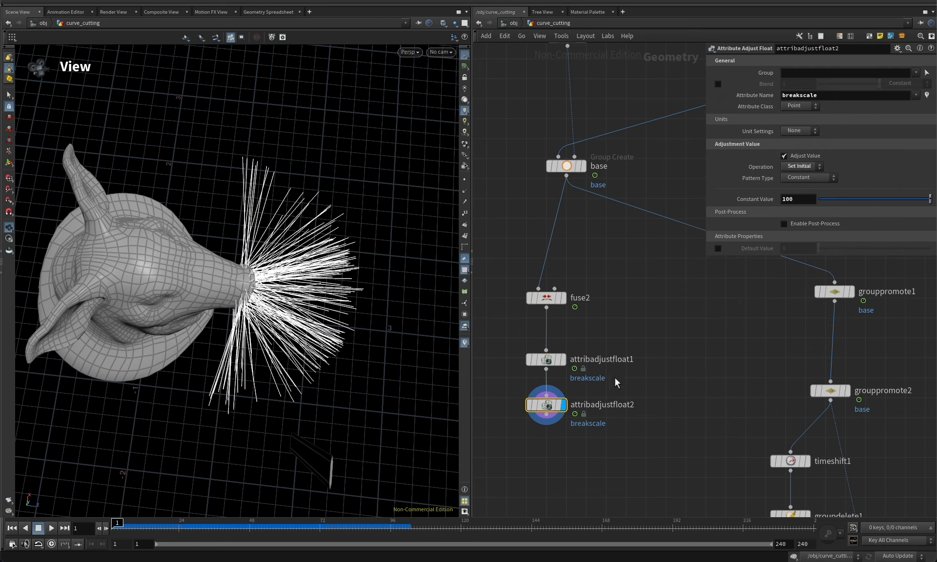
{"action": "left_click", "coordinate": [917, 73]}
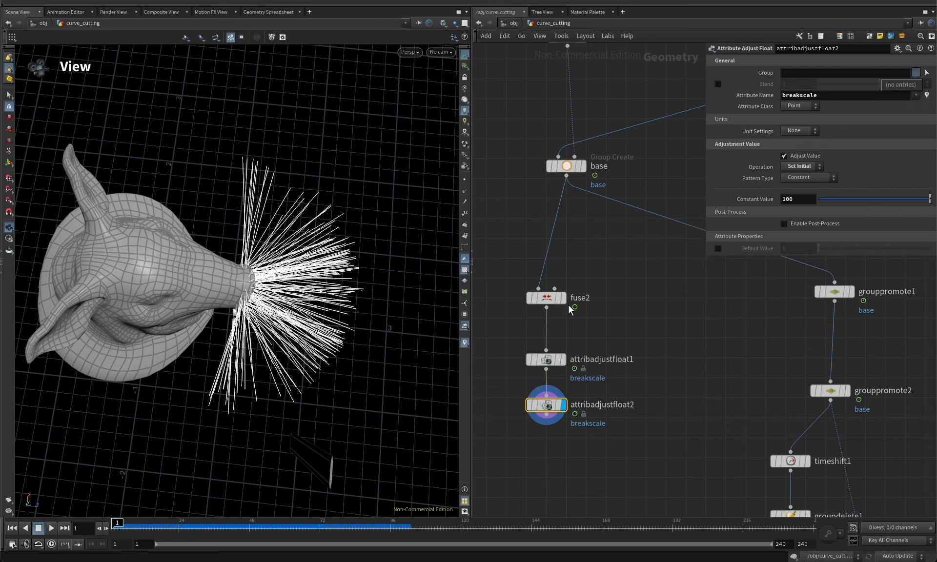
Copy the snapped_points group name from fuse2 and use it as the group for attribadjustfloat2
{"action": "left_click", "coordinate": [549, 298]}
{"action": "left_click", "coordinate": [835, 287]}
{"action": "key", "text": "ctrl+c"}
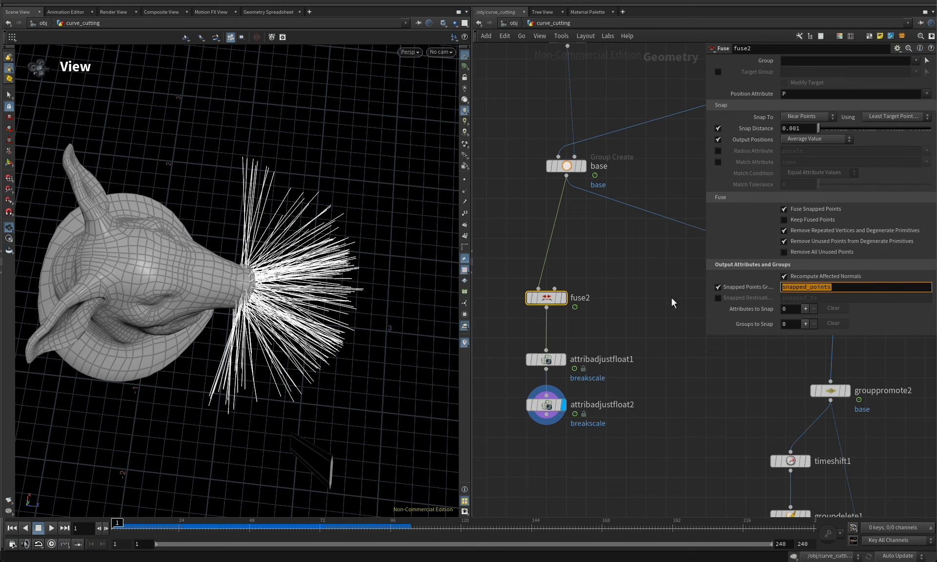
{"action": "left_click", "coordinate": [643, 344]}
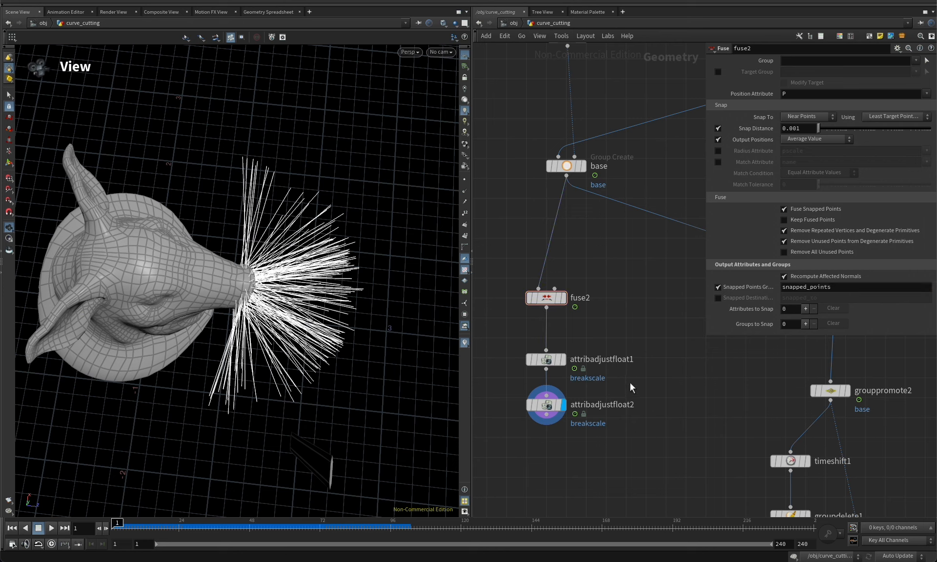
{"action": "left_click", "coordinate": [546, 405]}
{"action": "left_click", "coordinate": [807, 73]}
{"action": "key", "text": "ctrl+v"}
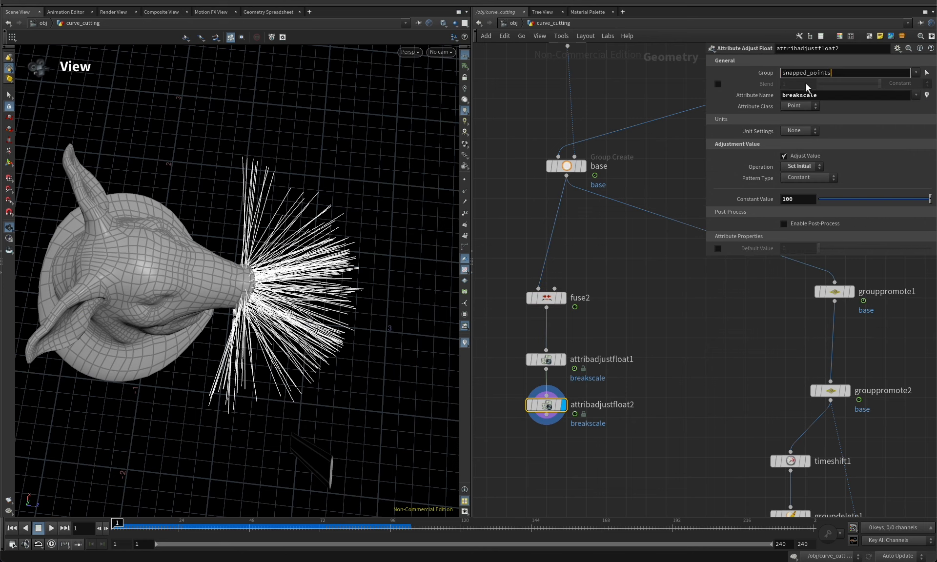
{"action": "key", "text": "Return"}
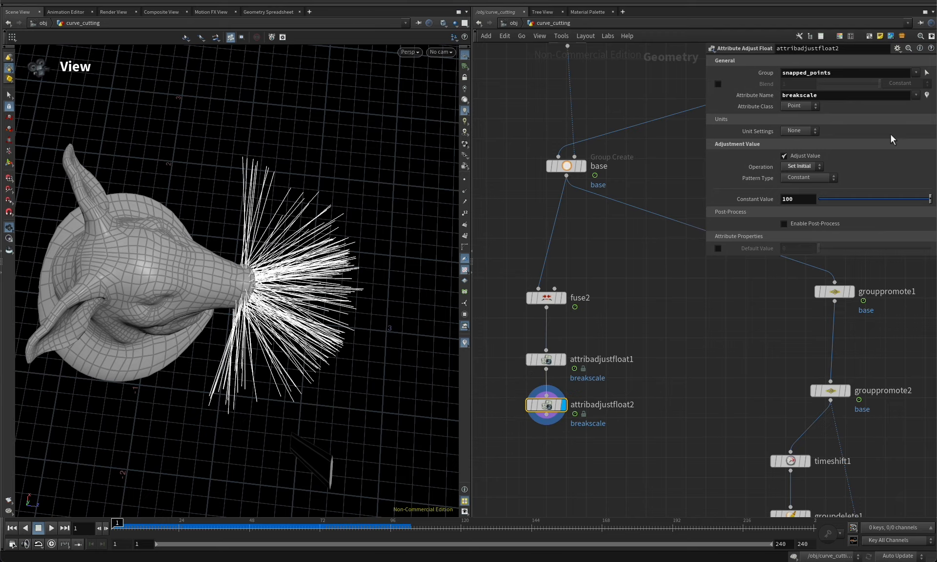
Visualize the breakscale attribute of attribadjustfloat2 on the hairs and inspect its colouring up close
{"action": "left_click", "coordinate": [927, 96]}
{"action": "scroll", "coordinate": [342, 315], "scroll_direction": "up", "scroll_amount": 4}
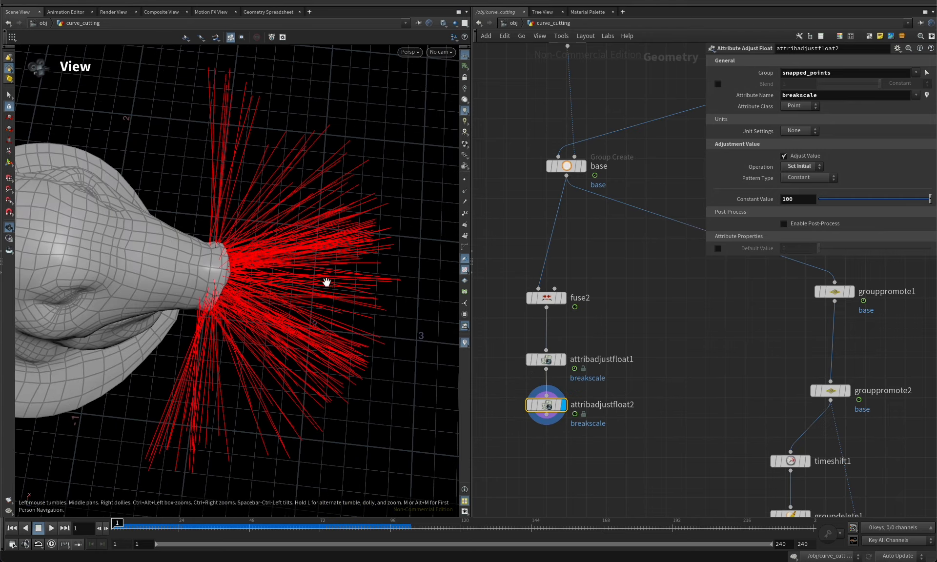
{"action": "left_click_drag", "start_coordinate": [327, 283], "coordinate": [362, 236]}
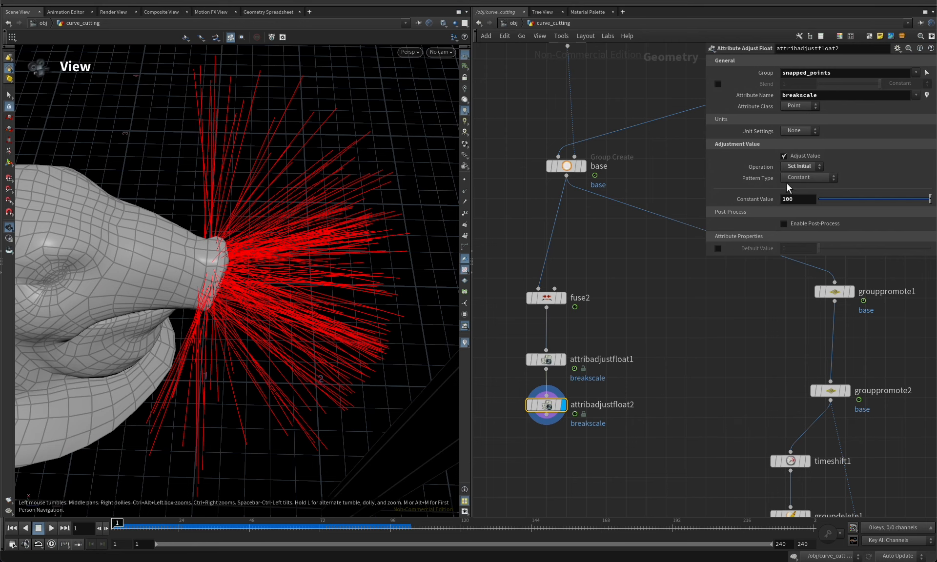
Set the operation of attribadjustfloat2 to Set Always with a constant value of 0.001
{"action": "left_click", "coordinate": [811, 166]}
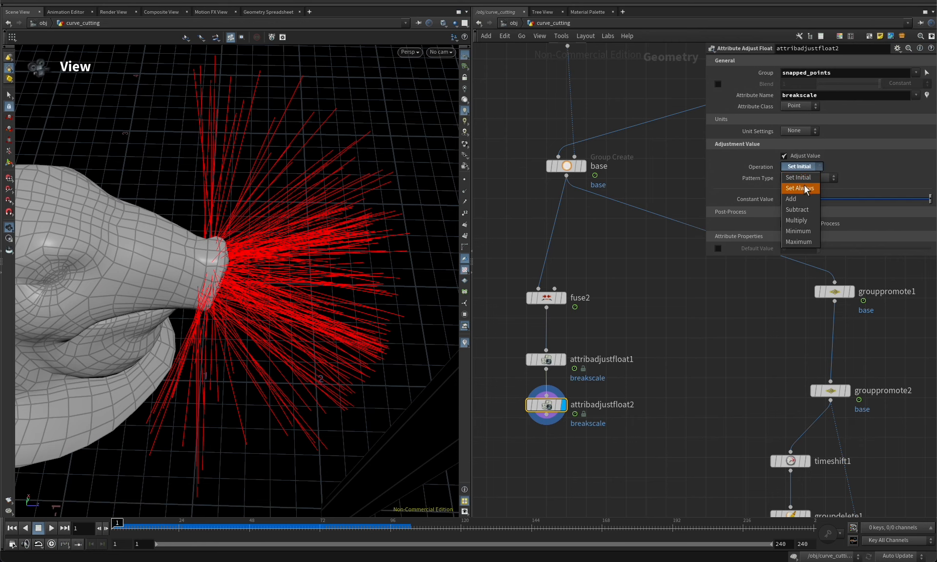
{"action": "left_click", "coordinate": [804, 185]}
{"action": "left_click_drag", "start_coordinate": [314, 346], "coordinate": [293, 293]}
{"action": "left_click", "coordinate": [799, 199]}
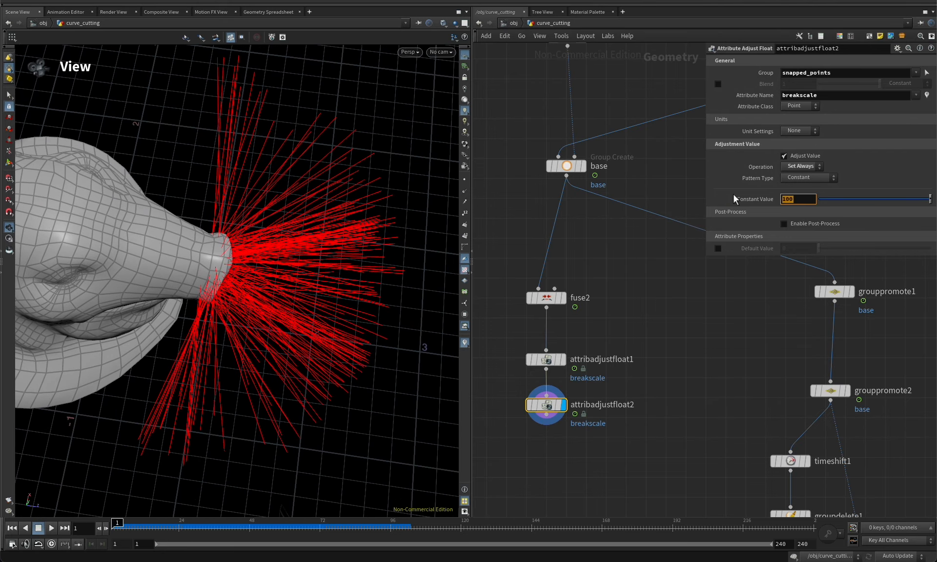
{"action": "type", "text": "0.001"}
{"action": "key", "text": "Return"}
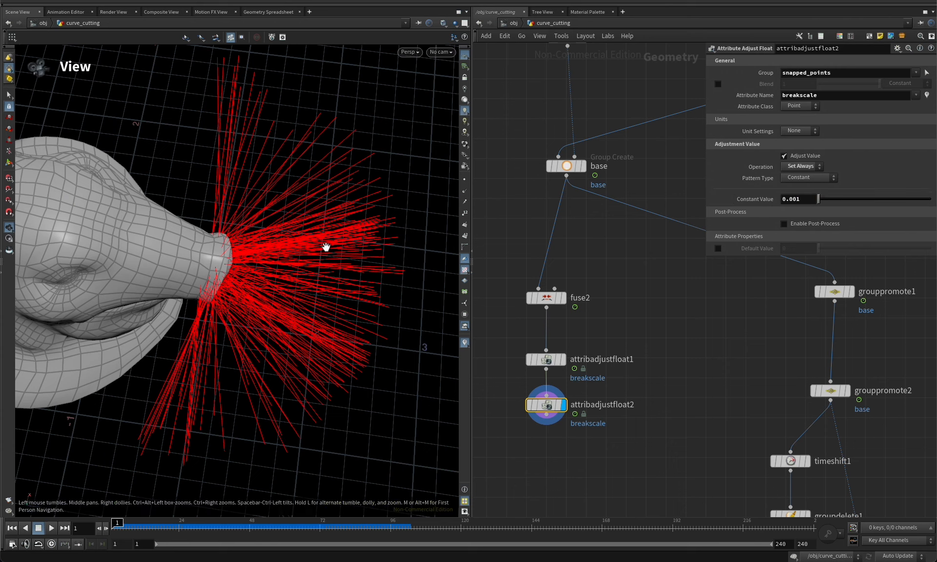
Inspect the breakscale colouring on the hairs up close at frames 40, 44 and 46, and switch off its visualization
{"action": "left_click_drag", "start_coordinate": [122, 528], "coordinate": [226, 526]}
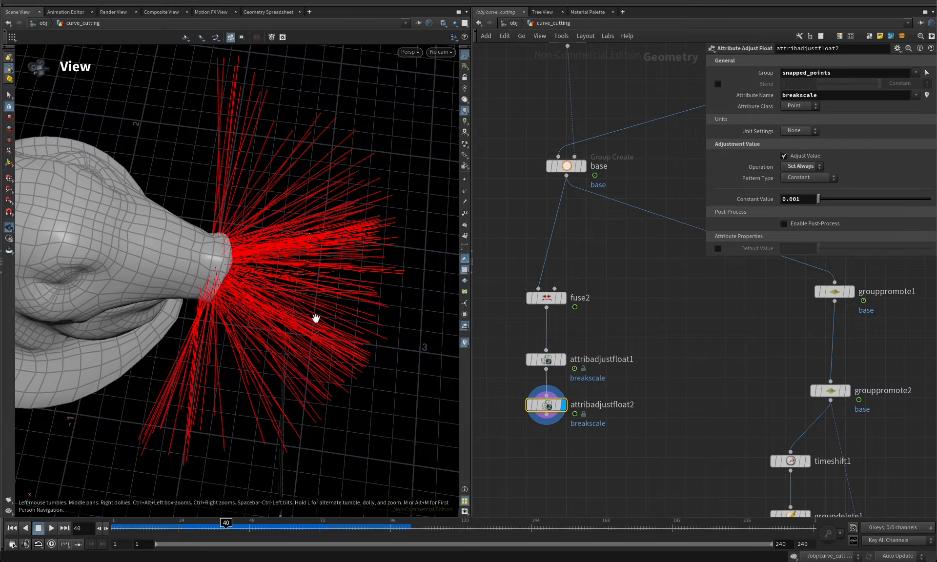
{"action": "right_click_drag", "start_coordinate": [315, 319], "coordinate": [721, 183]}
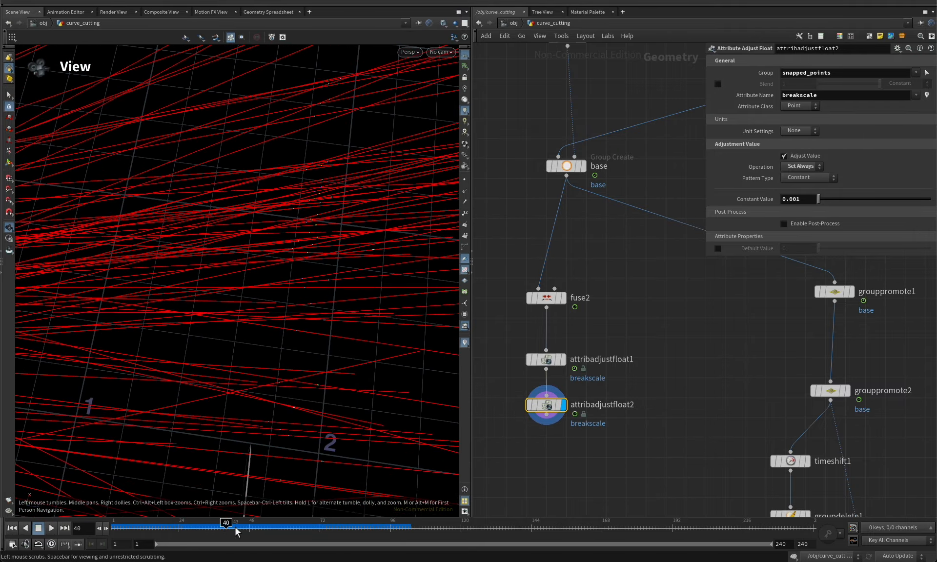
{"action": "mouse_move", "coordinate": [236, 532]}
{"action": "left_mouse_down"}
{"action": "mouse_move", "coordinate": [174, 526]}
{"action": "mouse_move", "coordinate": [257, 521]}
{"action": "mouse_move", "coordinate": [184, 527]}
{"action": "mouse_move", "coordinate": [238, 527]}
{"action": "left_mouse_up"}
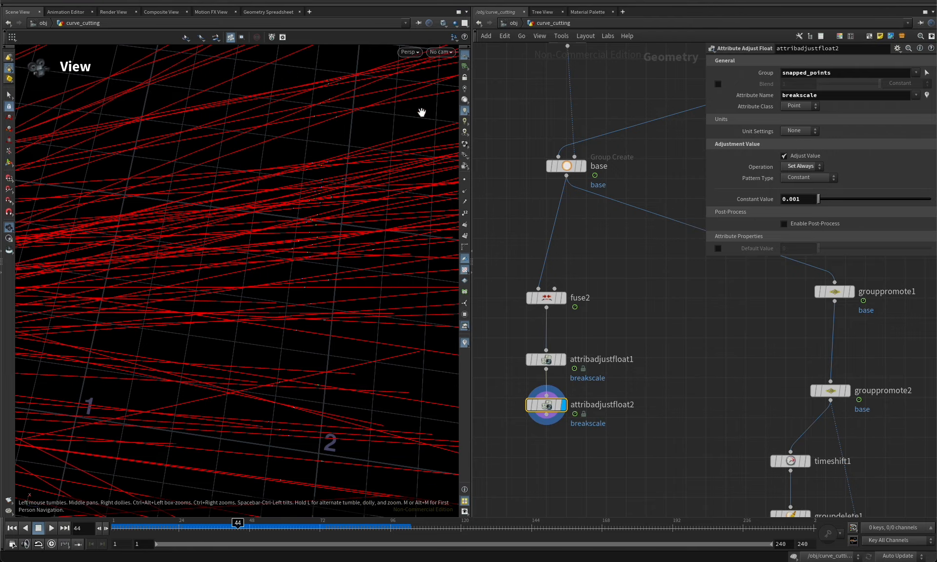
{"action": "right_click_drag", "start_coordinate": [421, 112], "coordinate": [364, 152]}
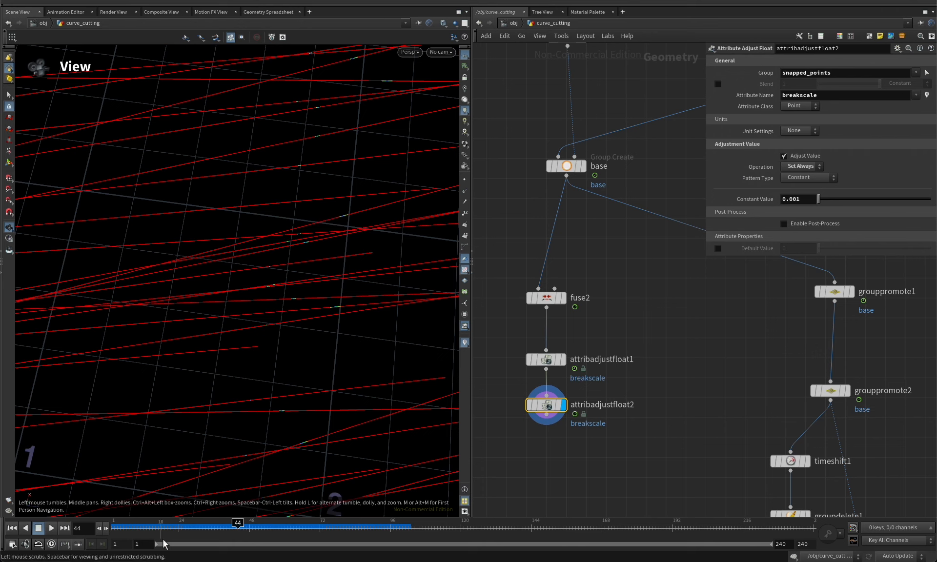
{"action": "mouse_move", "coordinate": [237, 522]}
{"action": "left_mouse_down"}
{"action": "mouse_move", "coordinate": [203, 522]}
{"action": "mouse_move", "coordinate": [279, 522]}
{"action": "mouse_move", "coordinate": [182, 511]}
{"action": "mouse_move", "coordinate": [244, 512]}
{"action": "left_mouse_up"}
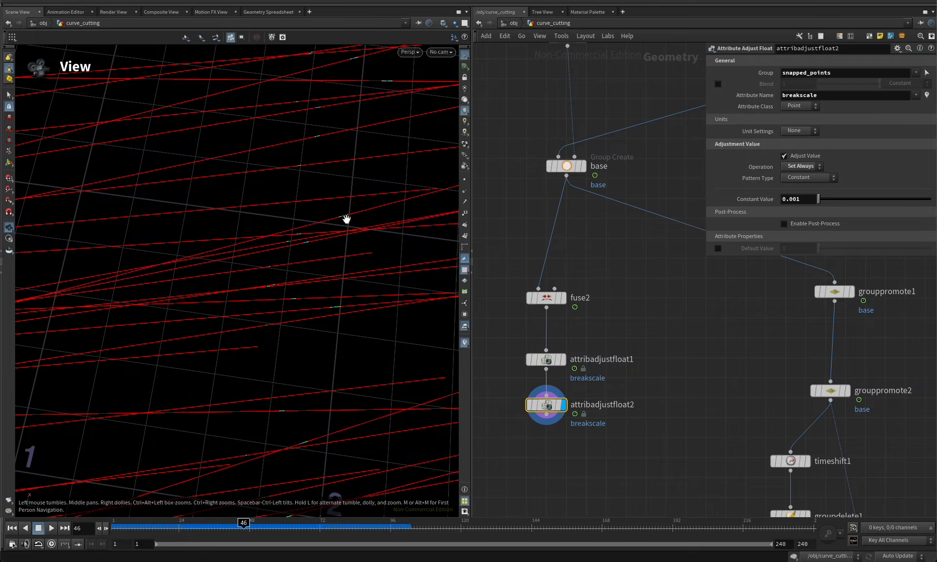
{"action": "left_click_drag", "start_coordinate": [350, 241], "coordinate": [326, 301]}
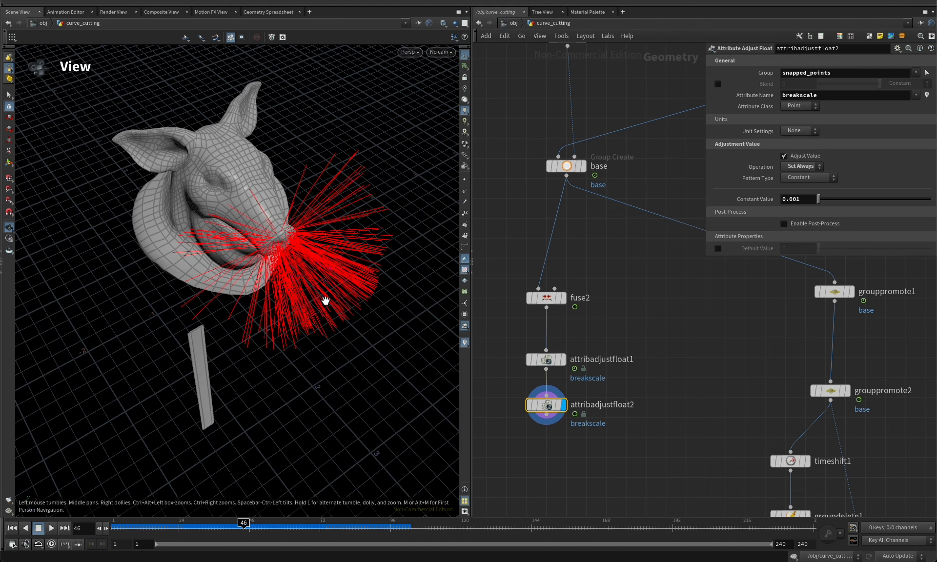
{"action": "left_click", "coordinate": [926, 96]}
Add a Vellum Configure Hair node wired directly below attribadjustfloat2 and display it
{"action": "middle_click_drag", "start_coordinate": [593, 456], "coordinate": [611, 346]}
{"action": "left_click", "coordinate": [565, 306]}
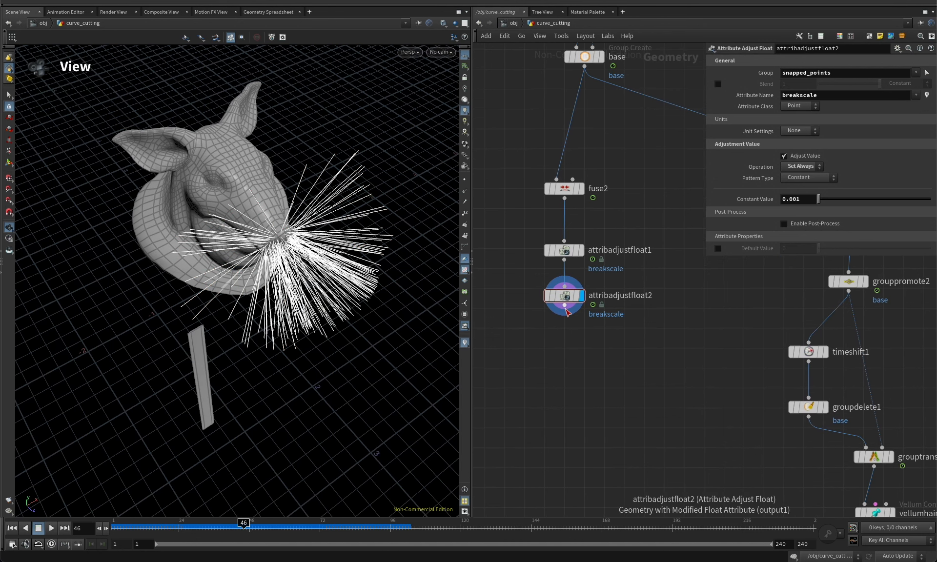
{"action": "left_click", "coordinate": [547, 384]}
{"action": "type", "text": "vellum h"}
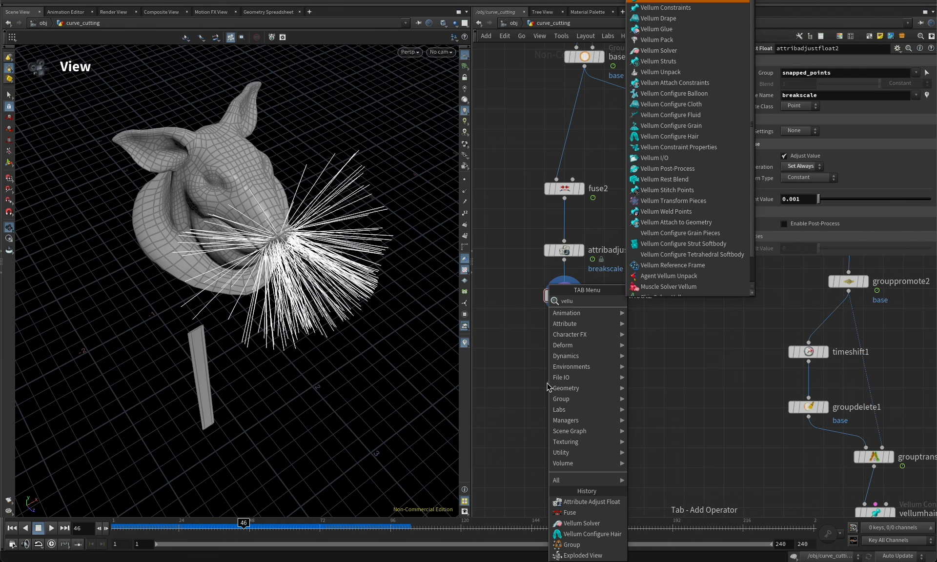
{"action": "key", "text": "Return"}
{"action": "left_click", "coordinate": [548, 386]}
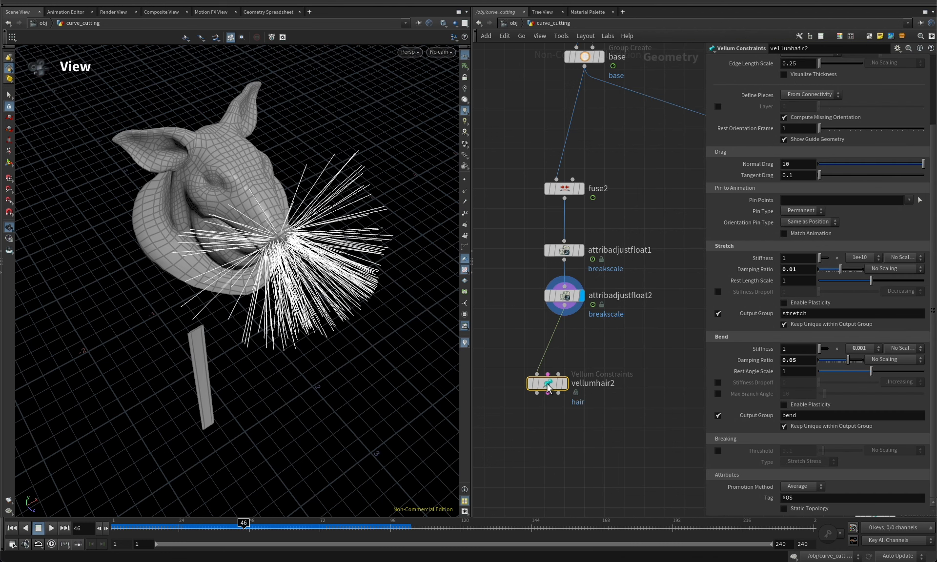
{"action": "left_click_drag", "start_coordinate": [547, 385], "coordinate": [565, 390]}
{"action": "left_click", "coordinate": [581, 388]}
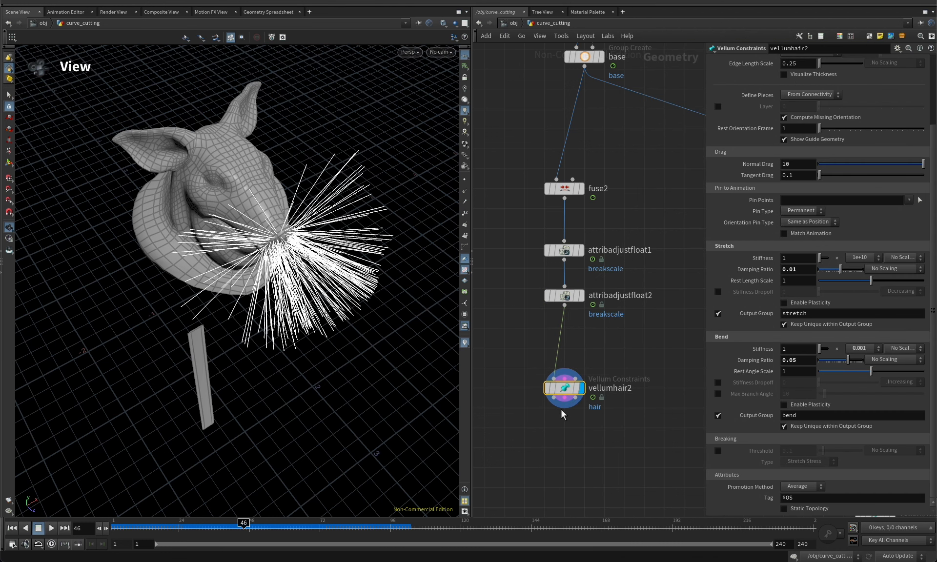
Set the pin points of vellumhair2 to the base group and check the available pin types
{"action": "scroll", "coordinate": [734, 199], "scroll_direction": "up", "scroll_amount": 4}
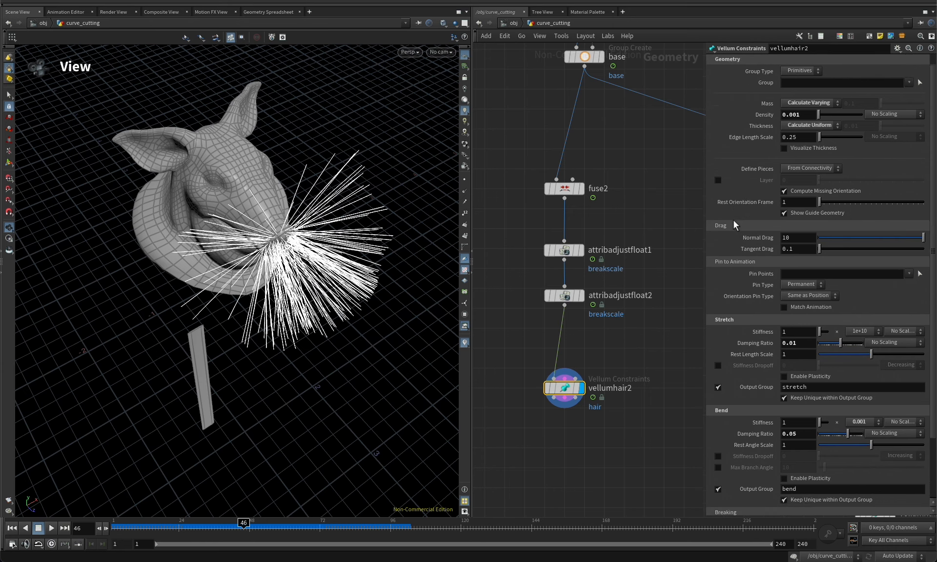
{"action": "left_click", "coordinate": [909, 287]}
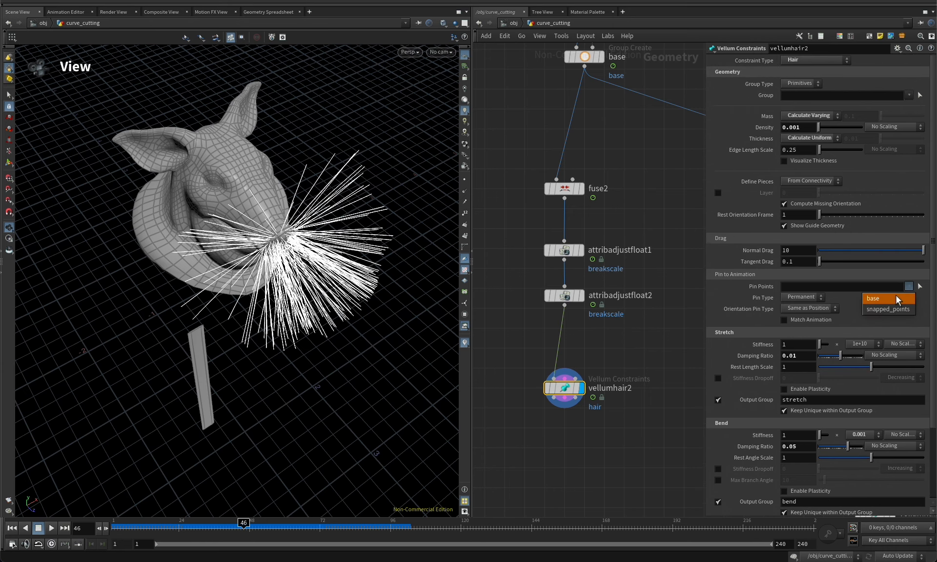
{"action": "left_click", "coordinate": [895, 295]}
{"action": "left_click_drag", "start_coordinate": [314, 253], "coordinate": [339, 249]}
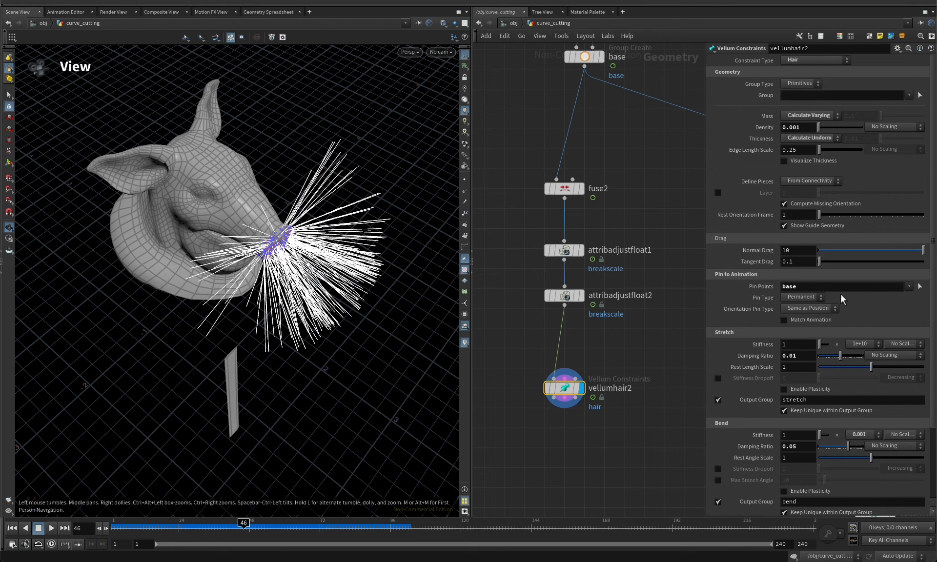
{"action": "left_click", "coordinate": [813, 295]}
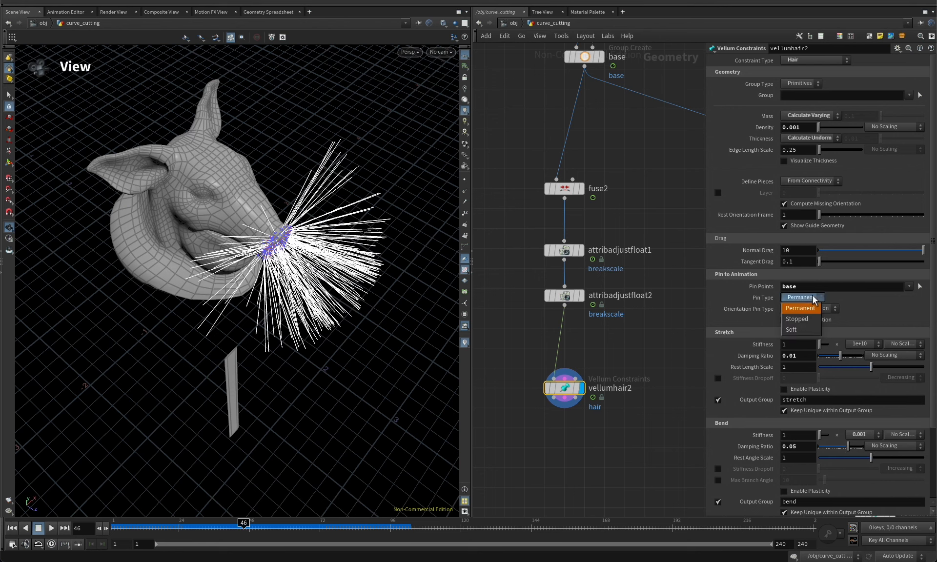
{"action": "left_click", "coordinate": [813, 295]}
{"action": "left_click", "coordinate": [813, 295]}
{"action": "left_click", "coordinate": [812, 294]}
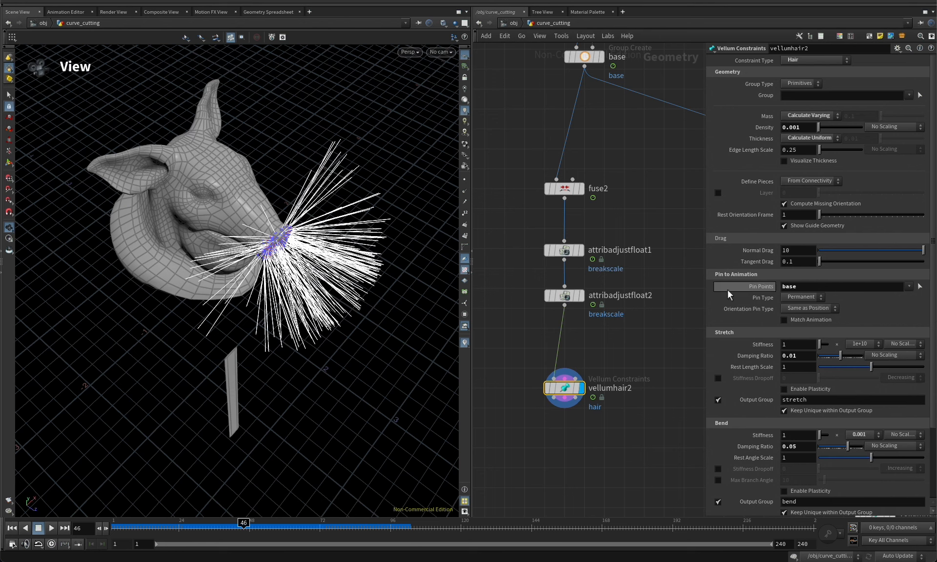
Set the bend stiffness of vellumhair2 to 10000 with a multiplier of 1e+10
{"action": "scroll", "coordinate": [710, 355], "scroll_direction": "down", "scroll_amount": 3}
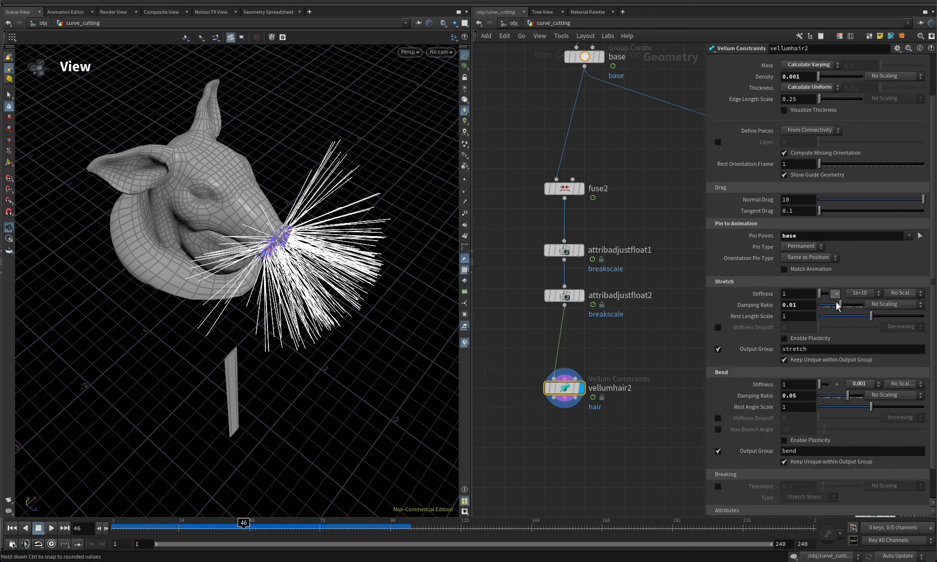
{"action": "left_click", "coordinate": [862, 384]}
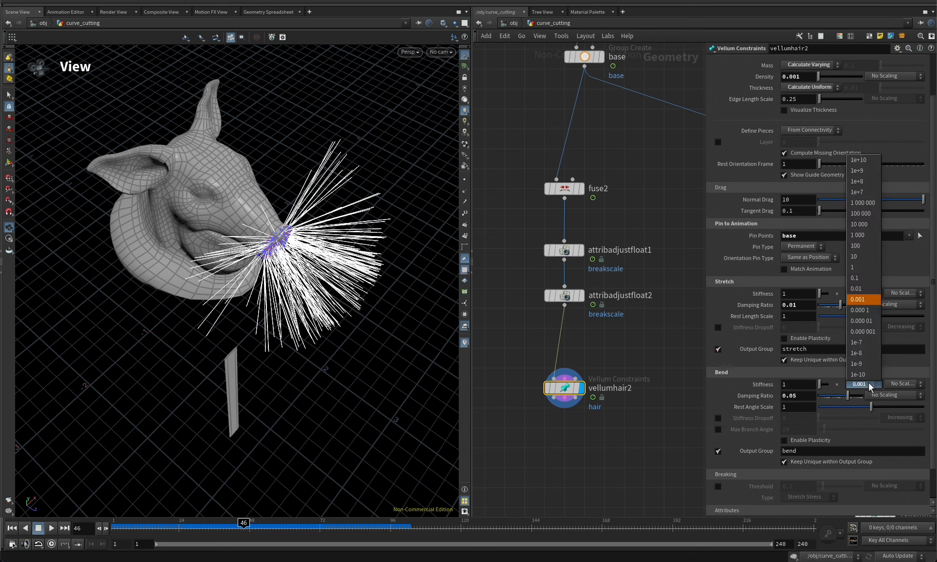
{"action": "left_click", "coordinate": [860, 161]}
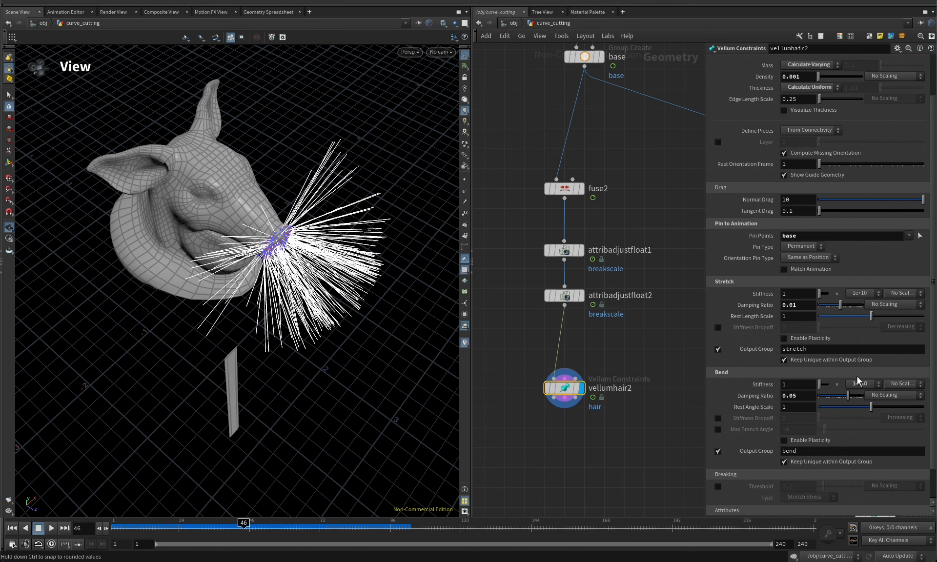
{"action": "left_click", "coordinate": [804, 385]}
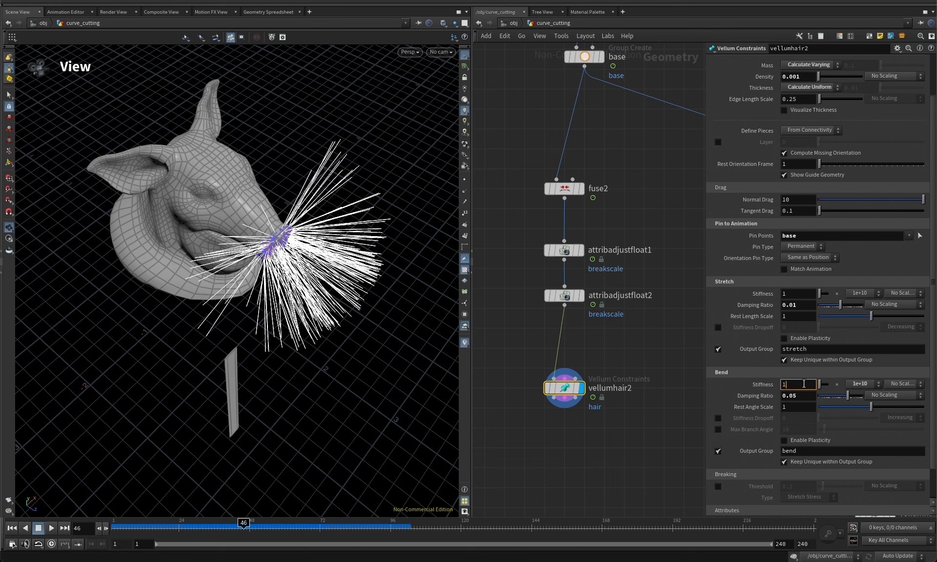
{"action": "key", "text": "Return"}
{"action": "scroll", "coordinate": [754, 390], "scroll_direction": "down", "scroll_amount": 3}
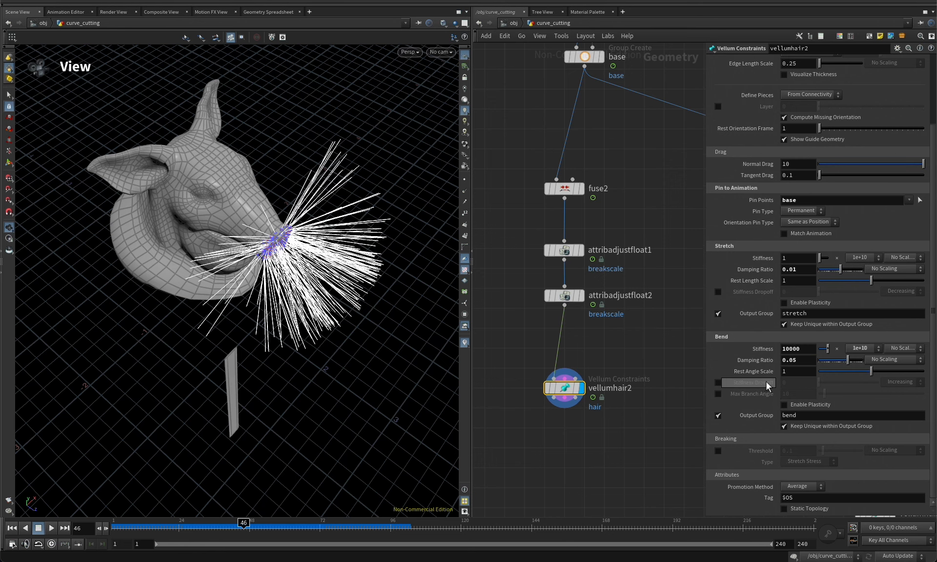
Enable breaking on vellumhair2 with a threshold of 2, scaled by the breakscale attribute
{"action": "left_click", "coordinate": [718, 451]}
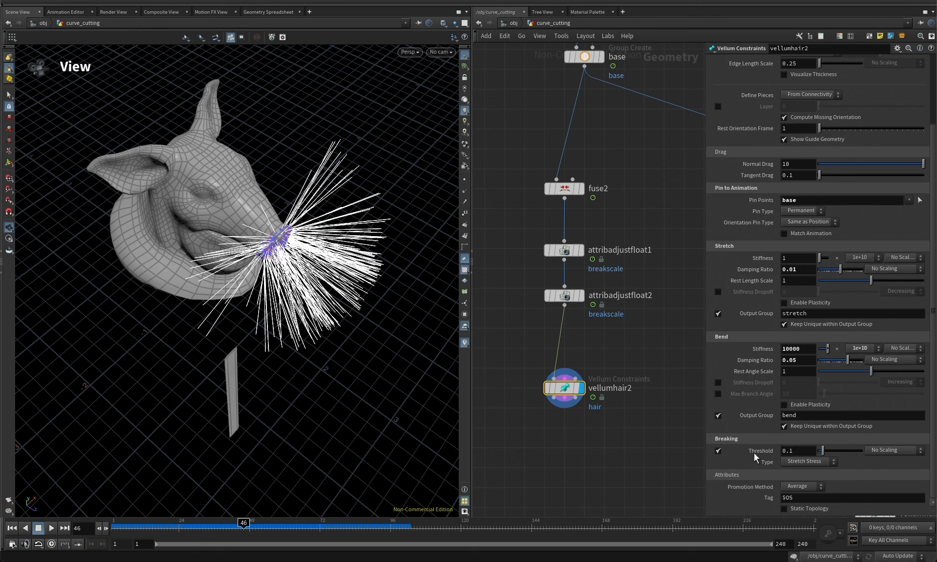
{"action": "left_click", "coordinate": [886, 451]}
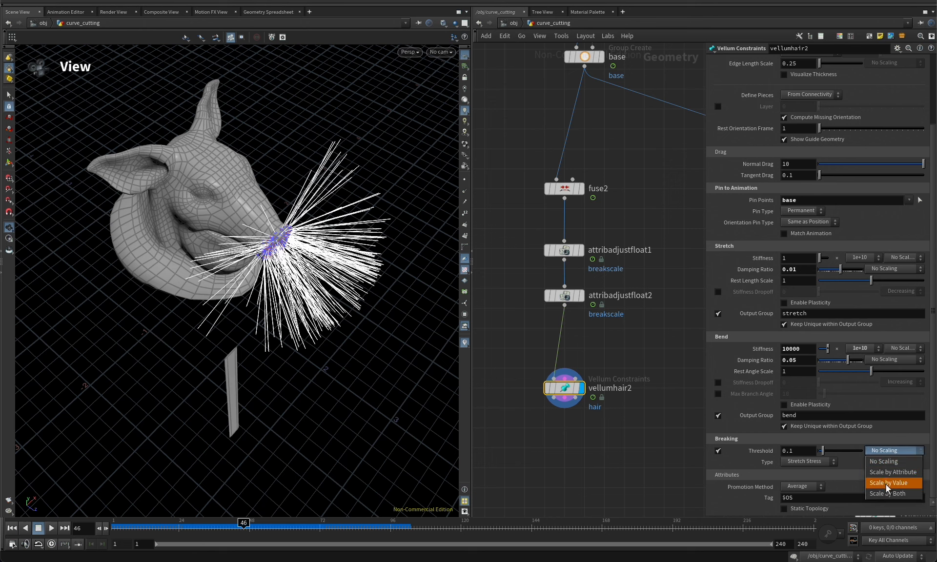
{"action": "left_click", "coordinate": [893, 472]}
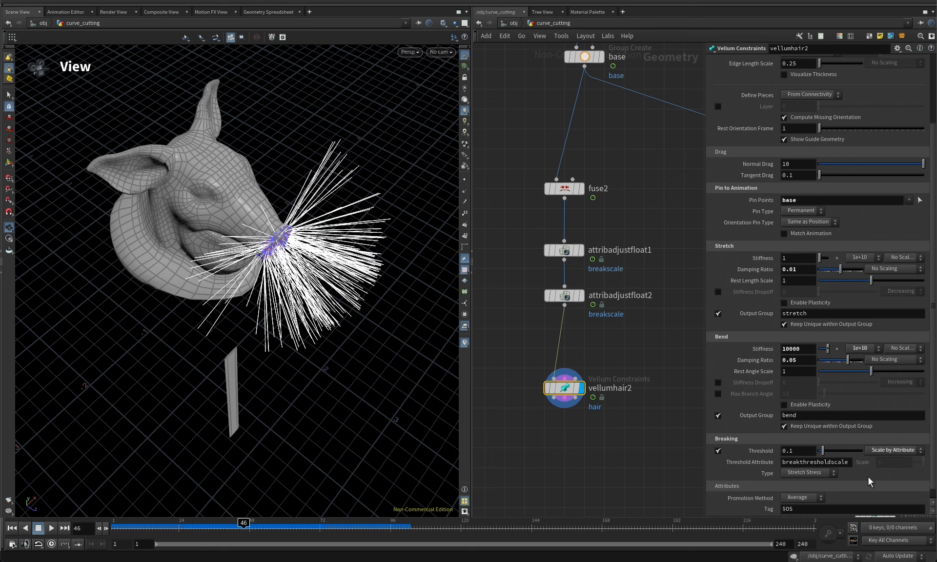
{"action": "double_click", "coordinate": [817, 462]}
{"action": "type", "text": "bre"}
{"action": "key", "text": "Return"}
{"action": "double_click", "coordinate": [807, 452]}
{"action": "type", "text": "2"}
{"action": "key", "text": "Return"}
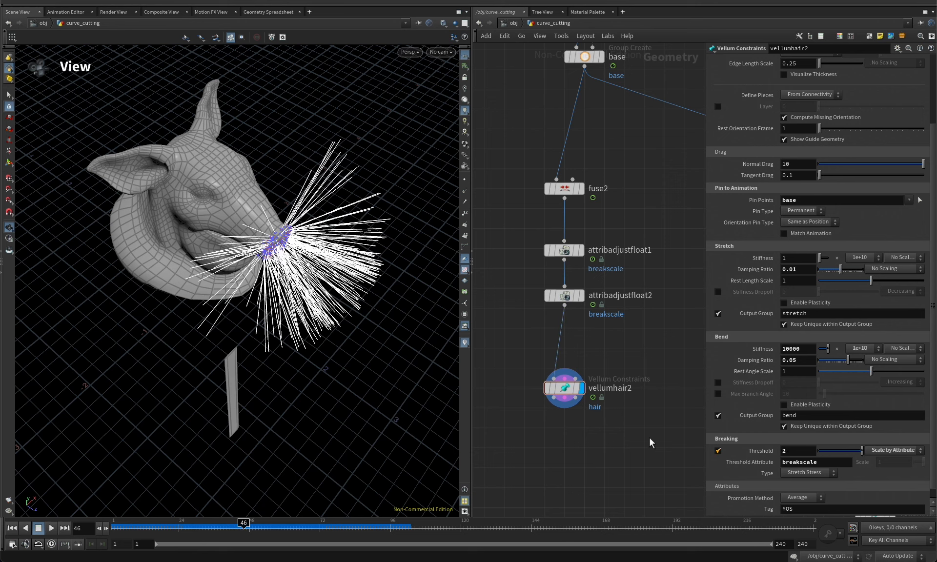
Add a Vellum Solver directly below vellumhair2 with all its inputs connected to that node
{"action": "middle_click_drag", "start_coordinate": [593, 434], "coordinate": [610, 366]}
{"action": "key", "text": "Tab"}
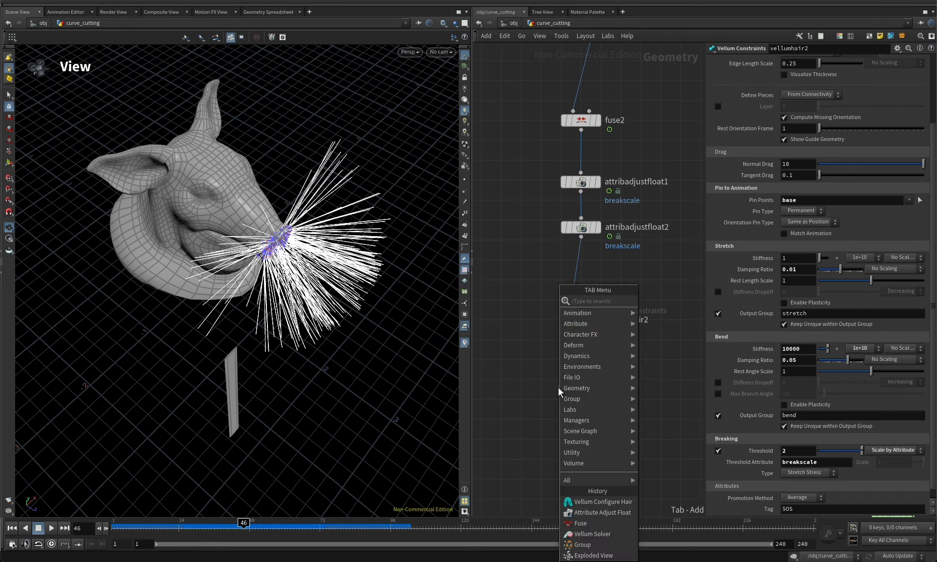
{"action": "type", "text": "vell"}
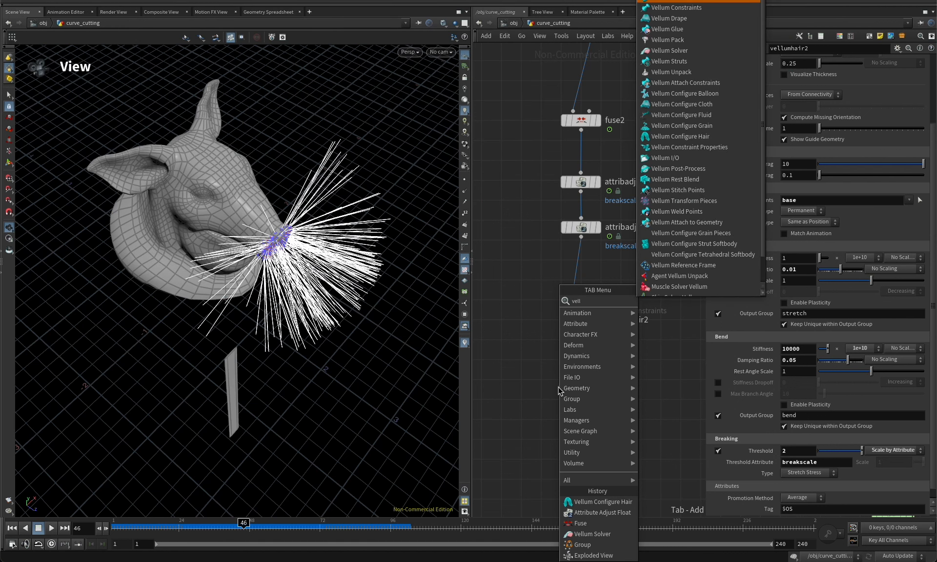
{"action": "type", "text": "um sol"}
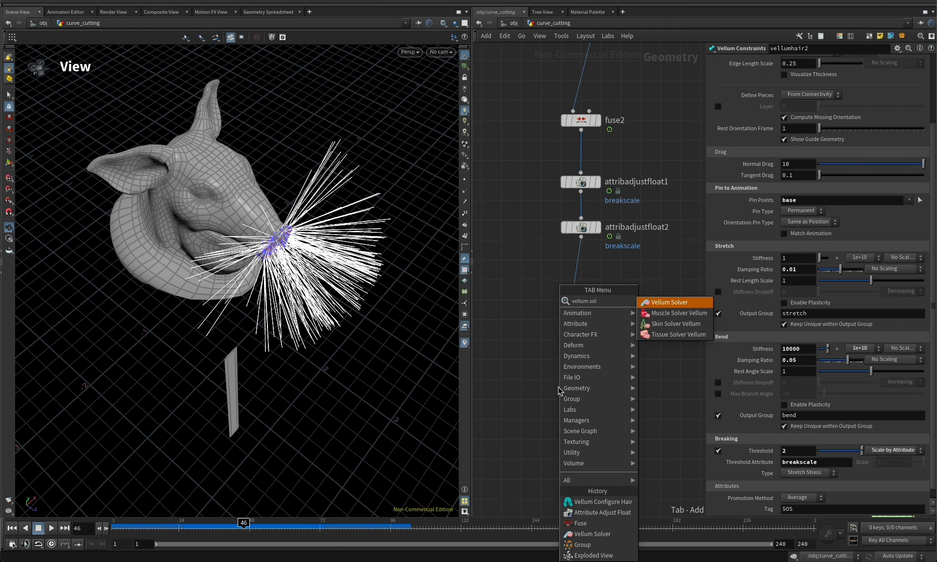
{"action": "key", "text": "Return"}
{"action": "left_click", "coordinate": [558, 389]}
{"action": "left_click_drag", "start_coordinate": [562, 380], "coordinate": [584, 376]}
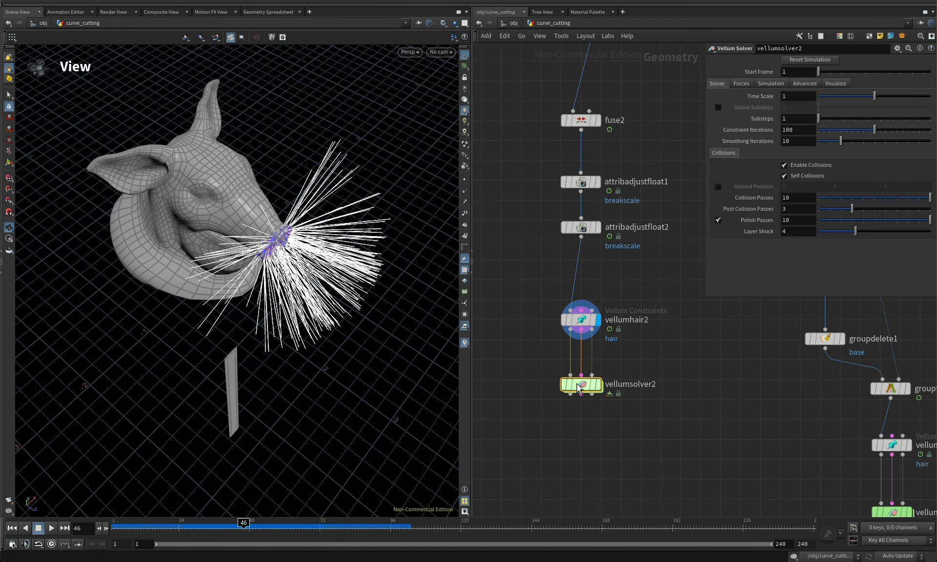
Turn off Show Collision and Show Guide Geometry on vellumsolver2
{"action": "left_click", "coordinate": [841, 84]}
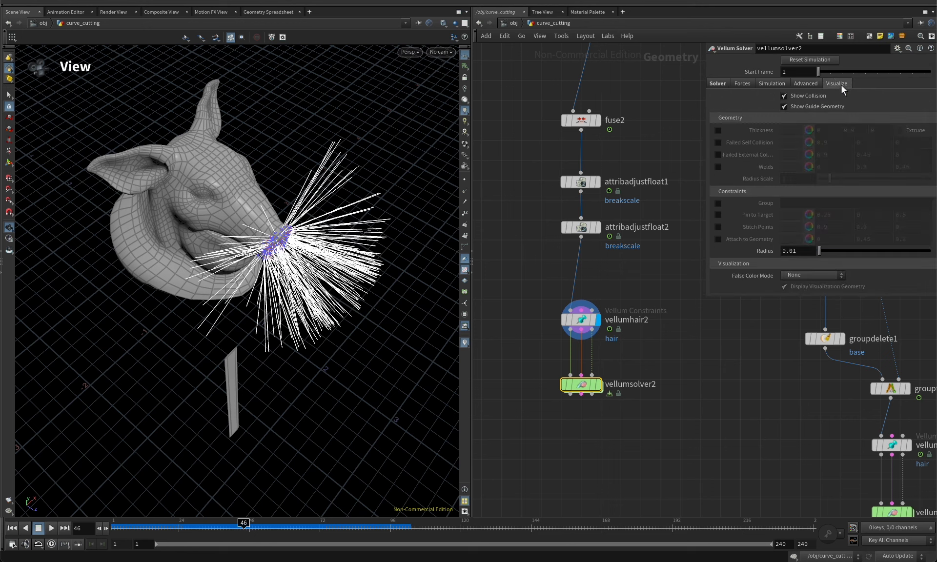
{"action": "left_click", "coordinate": [804, 95]}
{"action": "left_click", "coordinate": [802, 104]}
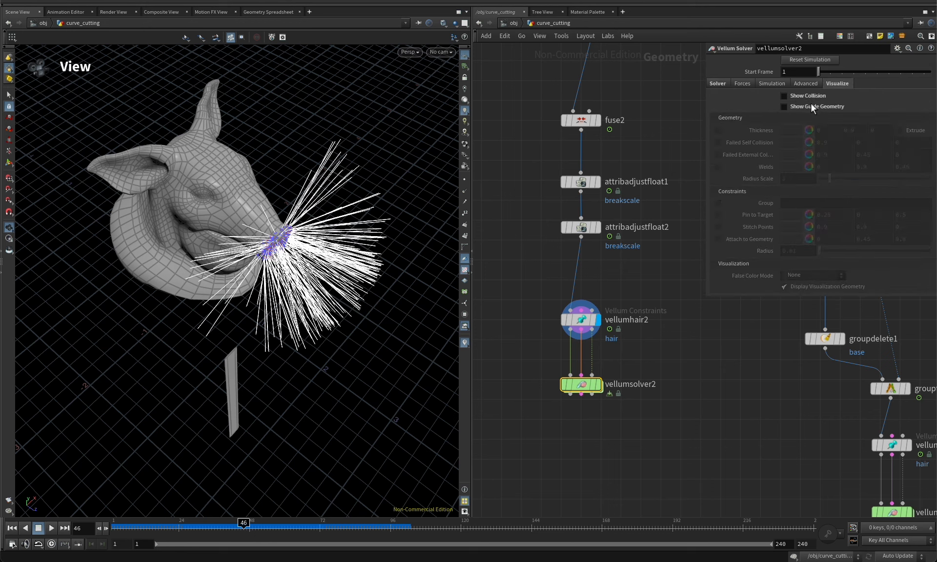
Enable the ground position at 0, 0, 0 on vellumsolver2 and set its substeps to 4
{"action": "left_click", "coordinate": [719, 84]}
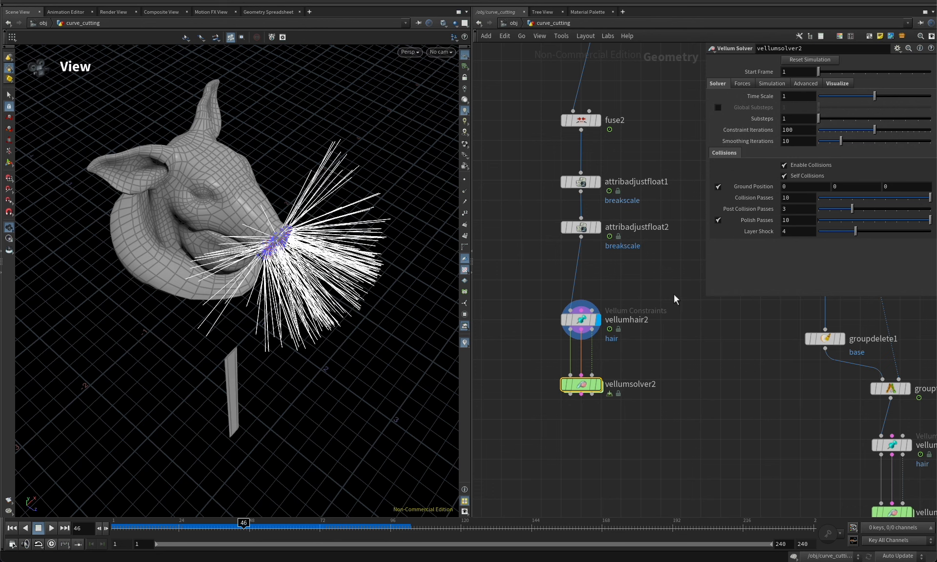
{"action": "double_click", "coordinate": [793, 119]}
{"action": "type", "text": "4"}
{"action": "key", "text": "Return"}
{"action": "scroll", "coordinate": [644, 430], "scroll_direction": "down", "scroll_amount": 3}
{"action": "middle_click_drag", "start_coordinate": [691, 390], "coordinate": [580, 408]}
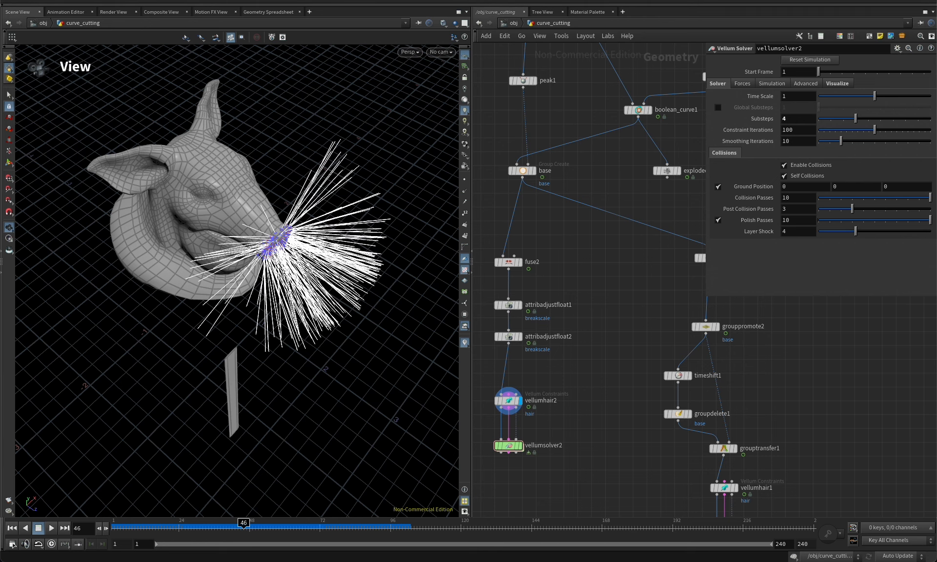
Move the blade nodes box1, transform1 and transform2 aside, clear of the rest of the network, and line them up
{"action": "scroll", "coordinate": [654, 363], "scroll_direction": "down", "scroll_amount": 1}
{"action": "middle_click_drag", "start_coordinate": [654, 360], "coordinate": [633, 383]}
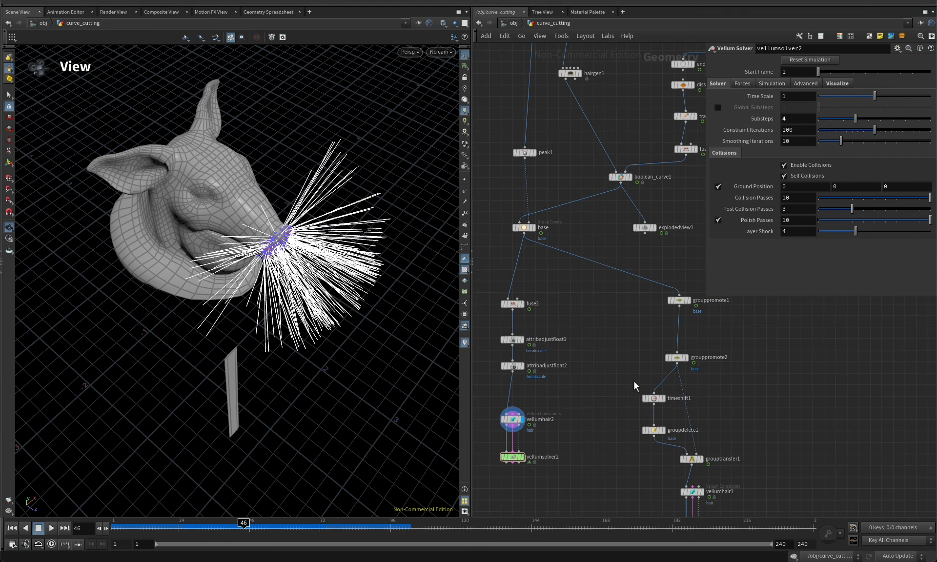
{"action": "scroll", "coordinate": [587, 410], "scroll_direction": "down", "scroll_amount": 3}
{"action": "middle_click_drag", "start_coordinate": [588, 409], "coordinate": [580, 453]}
{"action": "middle_click_drag", "start_coordinate": [739, 407], "coordinate": [719, 418]}
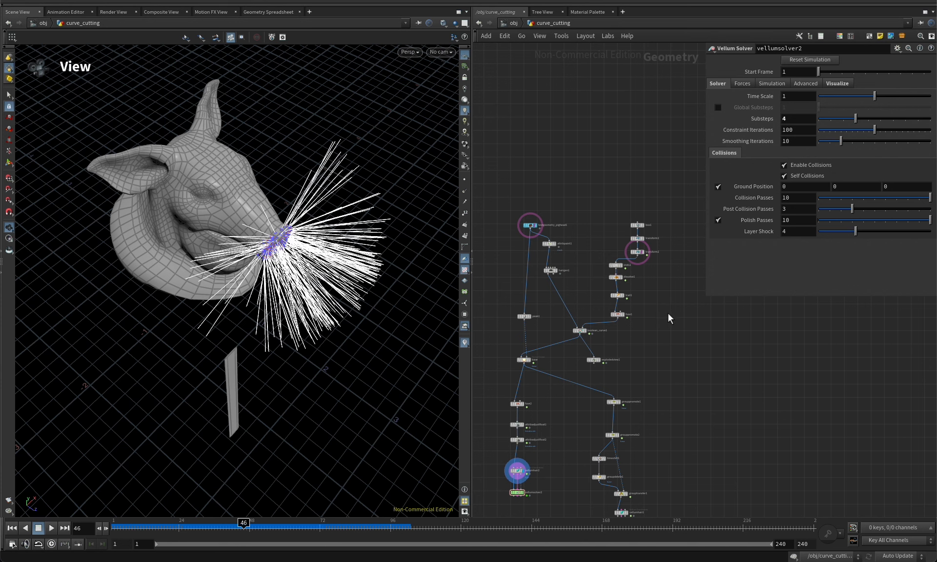
{"action": "scroll", "coordinate": [667, 314], "scroll_direction": "up", "scroll_amount": 2}
{"action": "scroll", "coordinate": [662, 283], "scroll_direction": "up", "scroll_amount": 1}
{"action": "middle_click_drag", "start_coordinate": [662, 282], "coordinate": [601, 289]}
{"action": "scroll", "coordinate": [603, 286], "scroll_direction": "down", "scroll_amount": 2}
{"action": "left_click_drag", "start_coordinate": [619, 266], "coordinate": [670, 200]}
{"action": "key", "text": "l"}
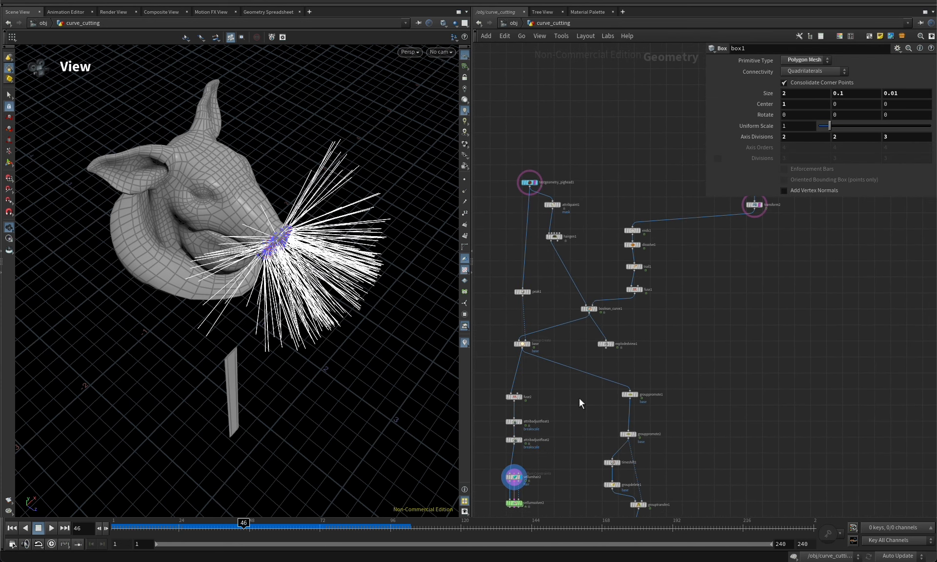
Delete the explodedview1 node and align attribpaint1 and hairgen1 in a tidy column
{"action": "left_click_drag", "start_coordinate": [599, 335], "coordinate": [599, 335]}
{"action": "key", "text": "Delete"}
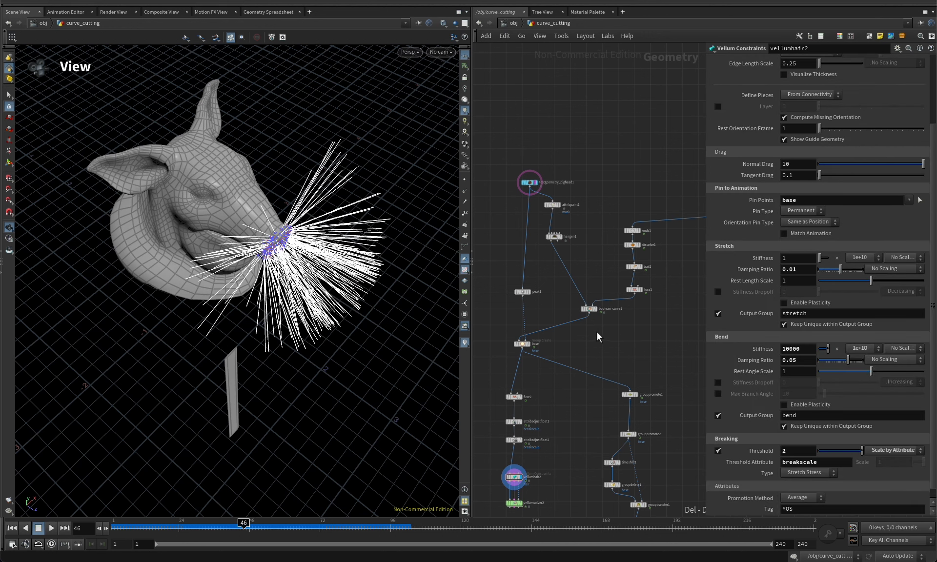
{"action": "mouse_move", "coordinate": [569, 244]}
{"action": "left_mouse_down"}
{"action": "mouse_move", "coordinate": [544, 197]}
{"action": "mouse_move", "coordinate": [565, 237]}
{"action": "left_mouse_up"}
{"action": "key", "text": "l"}
{"action": "left_click", "coordinate": [558, 268]}
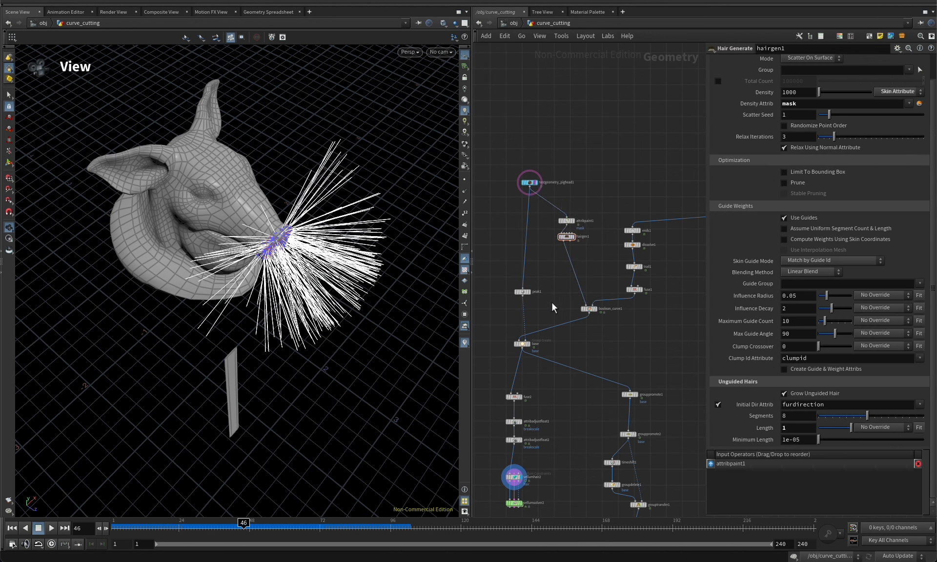
Connect transform2's output to the collision geometry input of vellumhair2, routing the wire around the network through a dot
{"action": "middle_click_drag", "start_coordinate": [624, 361], "coordinate": [604, 353]}
{"action": "scroll", "coordinate": [513, 444], "scroll_direction": "up", "scroll_amount": 2}
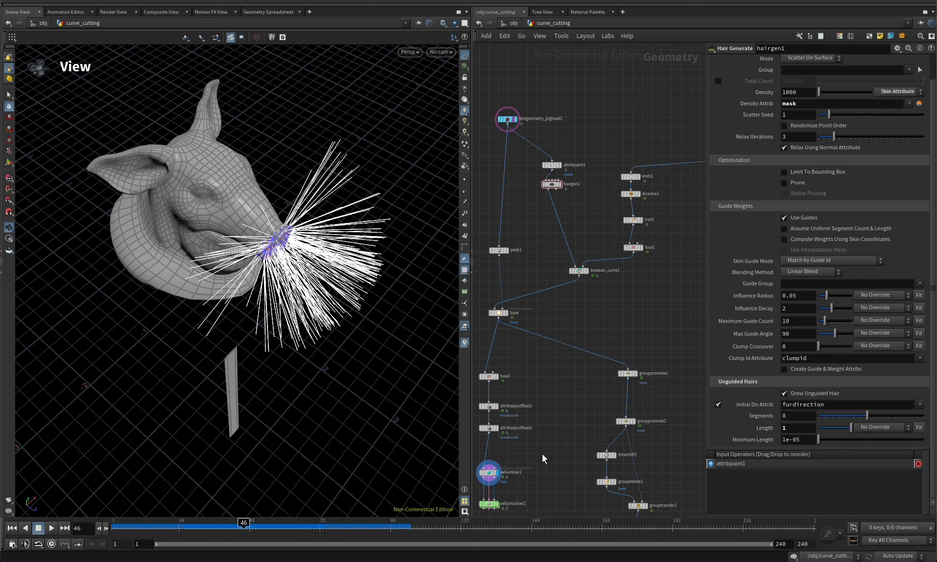
{"action": "scroll", "coordinate": [554, 408], "scroll_direction": "up", "scroll_amount": 4}
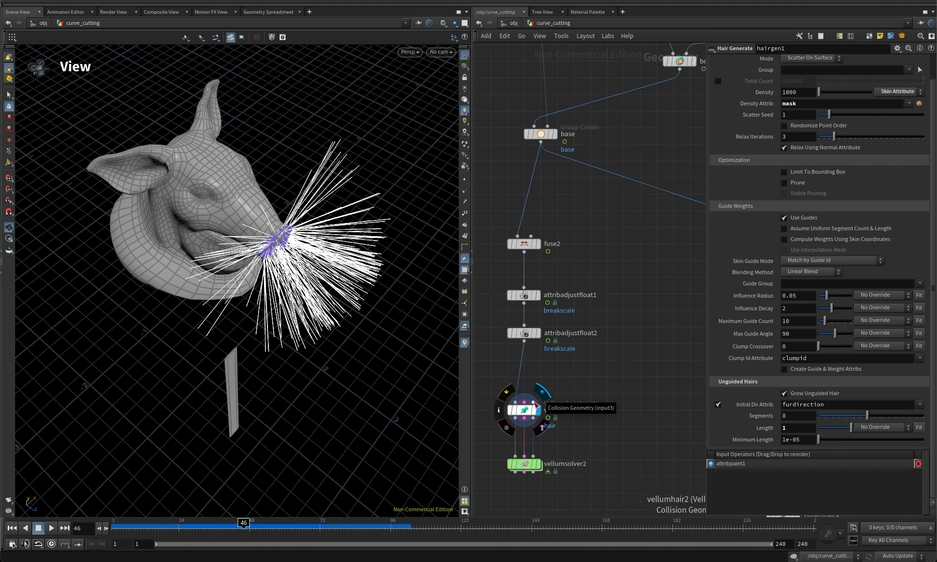
{"action": "scroll", "coordinate": [575, 358], "scroll_direction": "down", "scroll_amount": 8}
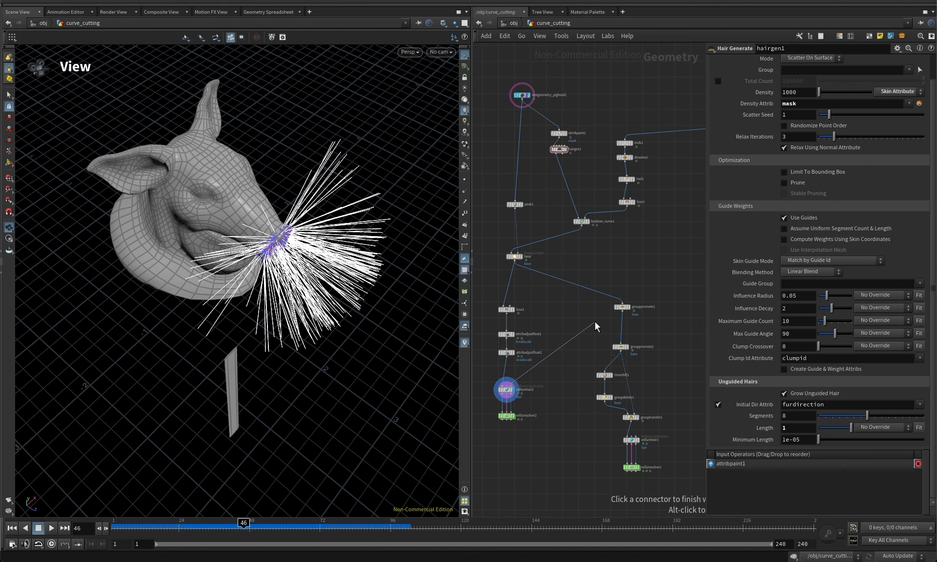
{"action": "middle_click_drag", "start_coordinate": [599, 299], "coordinate": [549, 339]}
{"action": "scroll", "coordinate": [579, 249], "scroll_direction": "up", "scroll_amount": 4}
{"action": "middle_click_drag", "start_coordinate": [637, 211], "coordinate": [649, 134]}
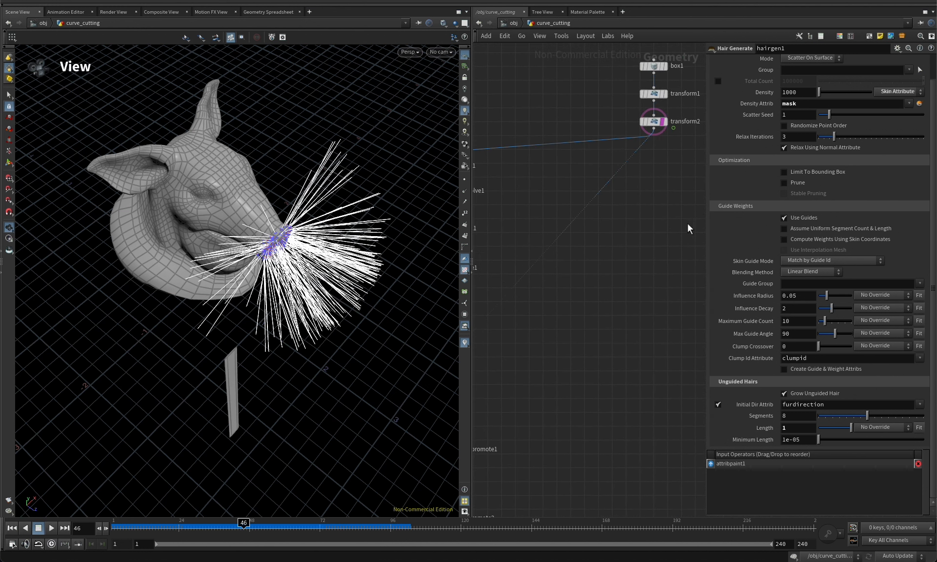
{"action": "scroll", "coordinate": [687, 222], "scroll_direction": "down", "scroll_amount": 3}
{"action": "scroll", "coordinate": [641, 244], "scroll_direction": "down", "scroll_amount": 2}
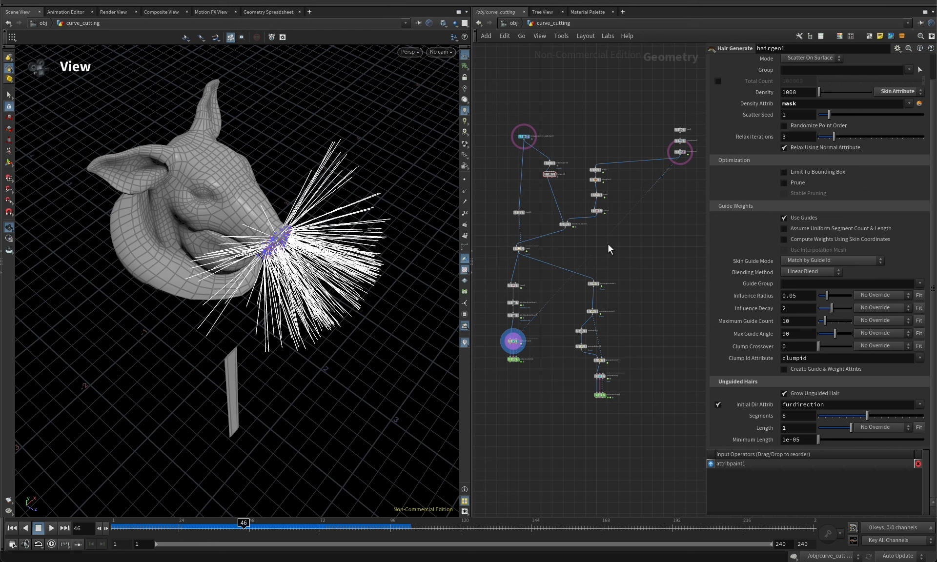
{"action": "left_click", "coordinate": [681, 337]}
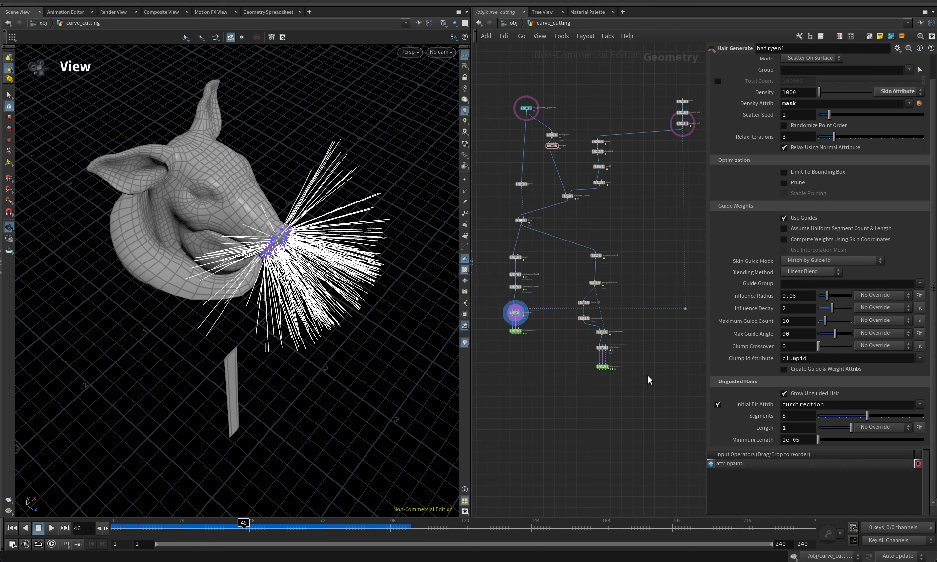
Connect the wire dot to the collision geometry input of vellumhair1 as well and return the timeline to frame 1
{"action": "scroll", "coordinate": [682, 321], "scroll_direction": "up", "scroll_amount": 6}
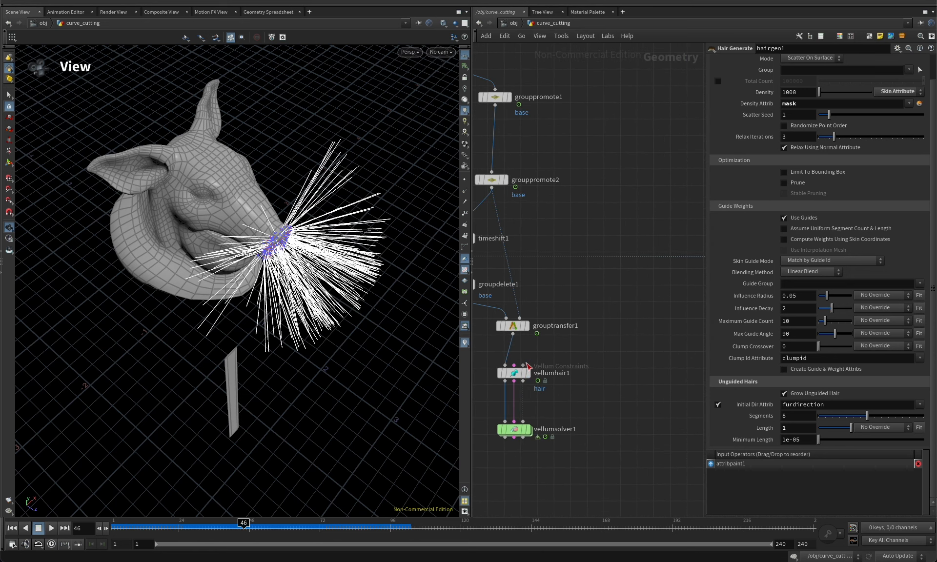
{"action": "left_click", "coordinate": [523, 365]}
{"action": "middle_click_drag", "start_coordinate": [626, 333], "coordinate": [556, 336]}
{"action": "left_click", "coordinate": [642, 286]}
{"action": "key", "text": "h"}
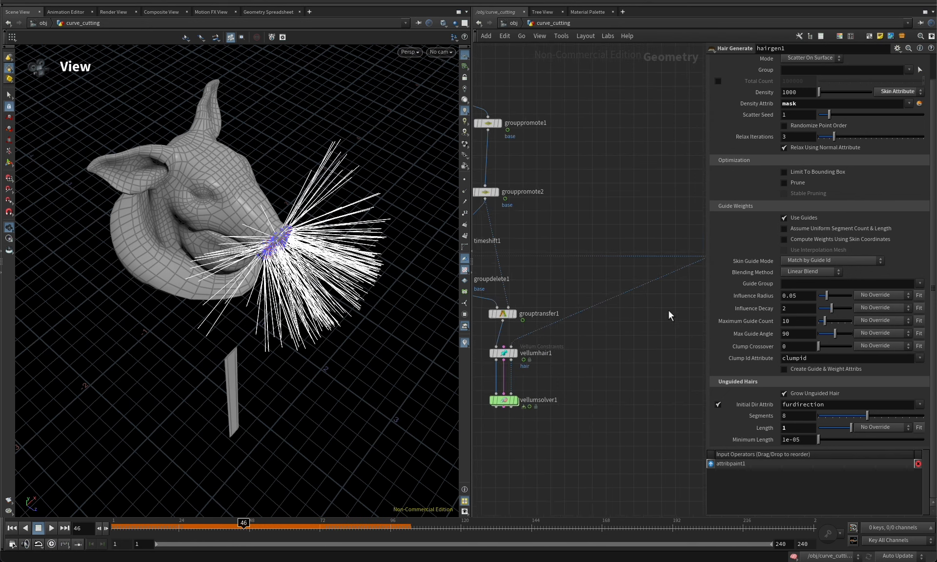
{"action": "left_click_drag", "start_coordinate": [213, 529], "coordinate": [112, 529]}
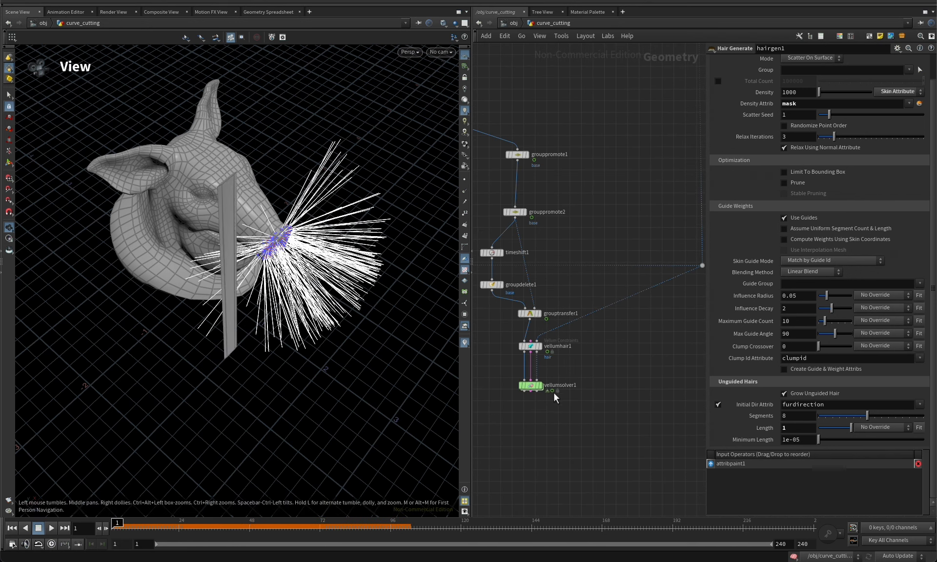
Reposition vellumhair2 and vellumsolver2 together so they line up below attribadjustfloat2
{"action": "middle_click_drag", "start_coordinate": [582, 366], "coordinate": [608, 381]}
{"action": "scroll", "coordinate": [609, 385], "scroll_direction": "down", "scroll_amount": 3}
{"action": "middle_click_drag", "start_coordinate": [514, 358], "coordinate": [573, 347]}
{"action": "left_click_drag", "start_coordinate": [535, 364], "coordinate": [505, 364]}
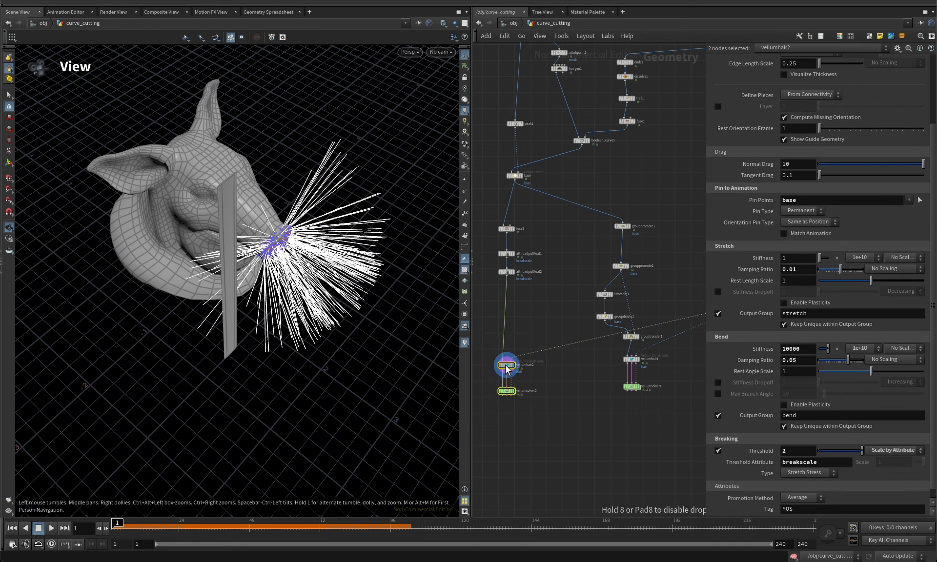
{"action": "left_click", "coordinate": [558, 435]}
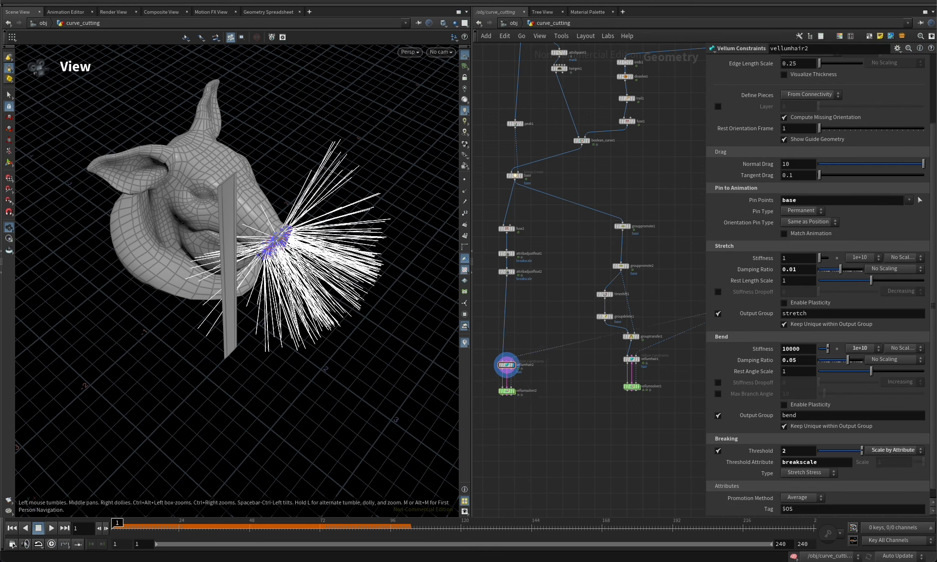
Display vellumsolver2 and frame the pig head, hairs and blade in the viewport
{"action": "scroll", "coordinate": [567, 396], "scroll_direction": "up", "scroll_amount": 5}
{"action": "double_click", "coordinate": [578, 396]}
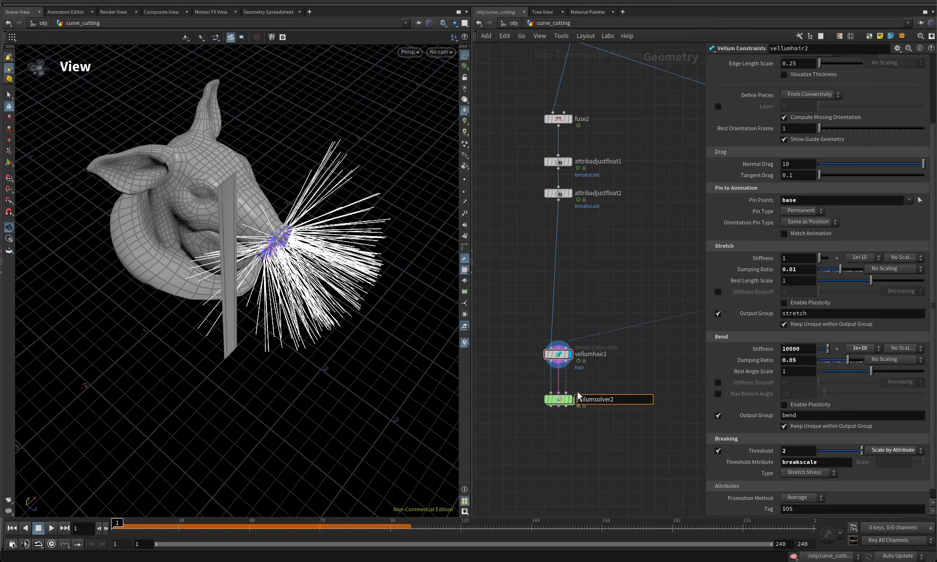
{"action": "key", "text": "Escape"}
{"action": "left_click_drag", "start_coordinate": [635, 371], "coordinate": [520, 434]}
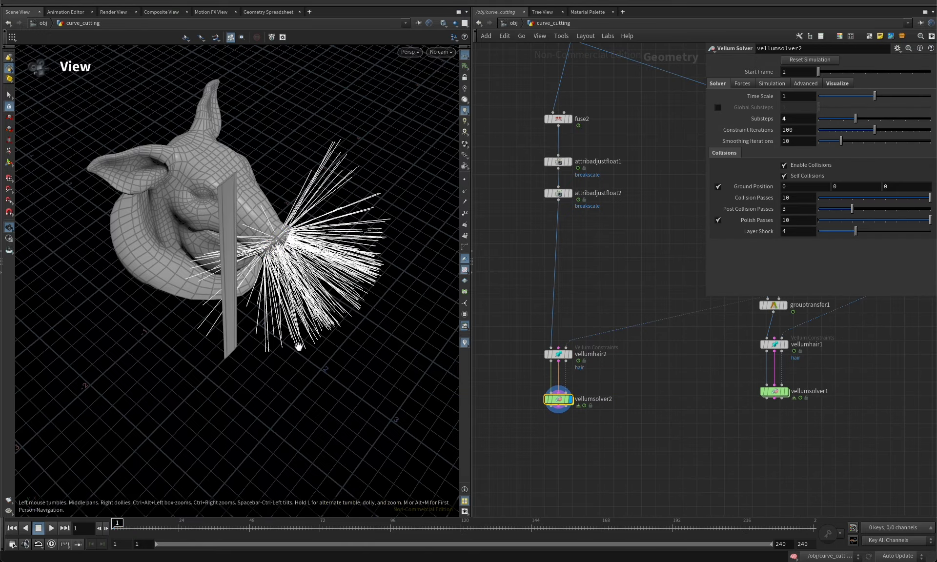
{"action": "scroll", "coordinate": [299, 347], "scroll_direction": "down", "scroll_amount": 5}
{"action": "left_click_drag", "start_coordinate": [299, 348], "coordinate": [179, 317]}
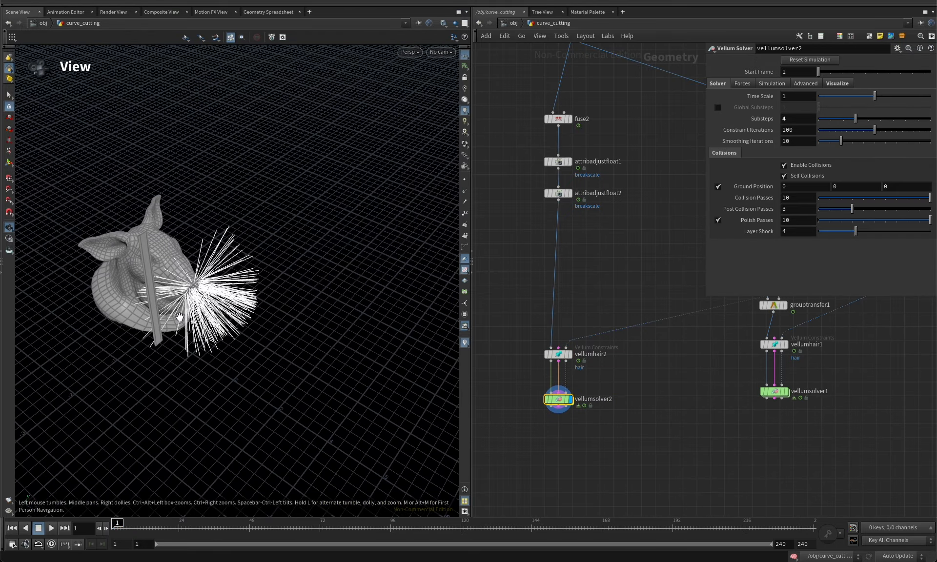
{"action": "middle_click_drag", "start_coordinate": [194, 310], "coordinate": [242, 288]}
{"action": "right_click_drag", "start_coordinate": [242, 288], "coordinate": [428, 256]}
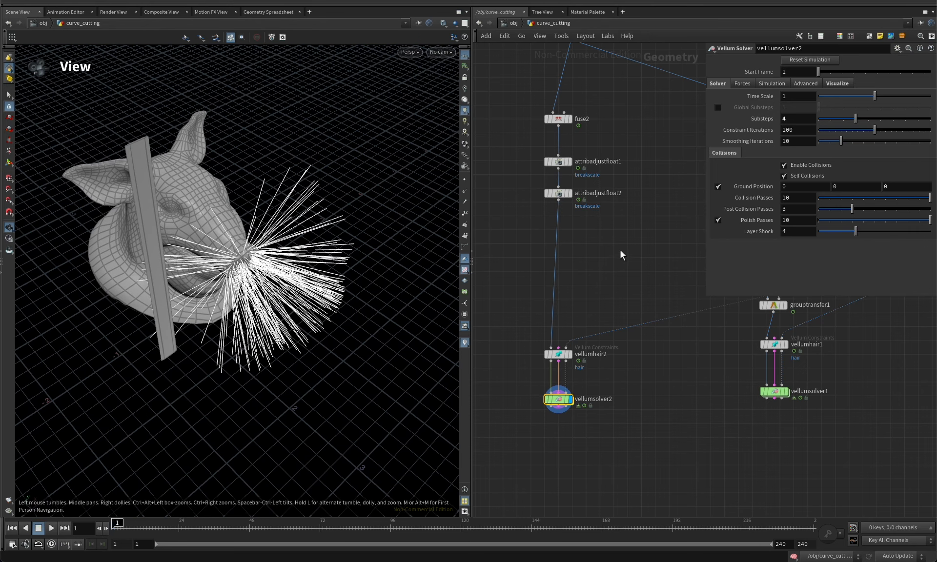
Select testgeometry_pighead1 and show the pig head with its material shading in the viewport
{"action": "middle_click_drag", "start_coordinate": [621, 250], "coordinate": [632, 336]}
{"action": "scroll", "coordinate": [632, 336], "scroll_direction": "down", "scroll_amount": 3}
{"action": "middle_click_drag", "start_coordinate": [588, 81], "coordinate": [544, 235]}
{"action": "scroll", "coordinate": [536, 201], "scroll_direction": "up", "scroll_amount": 2}
{"action": "left_click_drag", "start_coordinate": [525, 225], "coordinate": [602, 190]}
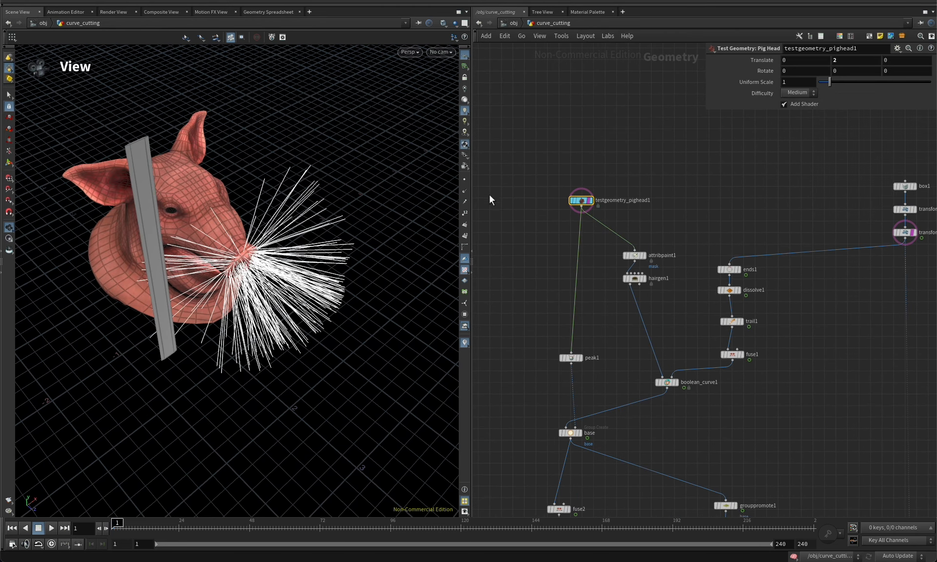
Add a Color node near the wire dot and connect the dot's output to its input
{"action": "middle_click_drag", "start_coordinate": [857, 254], "coordinate": [697, 251]}
{"action": "scroll", "coordinate": [697, 264], "scroll_direction": "up", "scroll_amount": 2}
{"action": "middle_click_drag", "start_coordinate": [782, 300], "coordinate": [719, 206]}
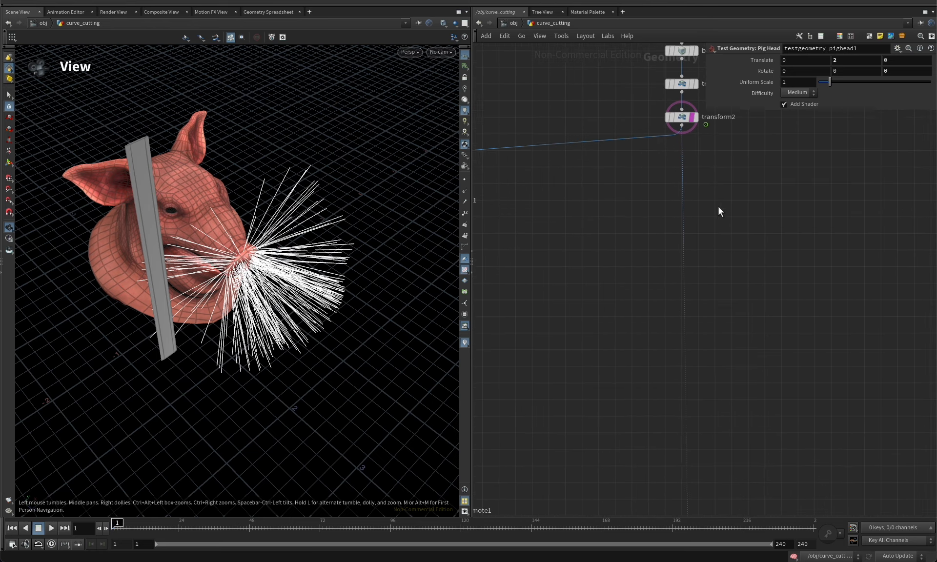
{"action": "scroll", "coordinate": [716, 205], "scroll_direction": "down", "scroll_amount": 4}
{"action": "middle_click_drag", "start_coordinate": [736, 394], "coordinate": [687, 348]}
{"action": "key", "text": "Tab"}
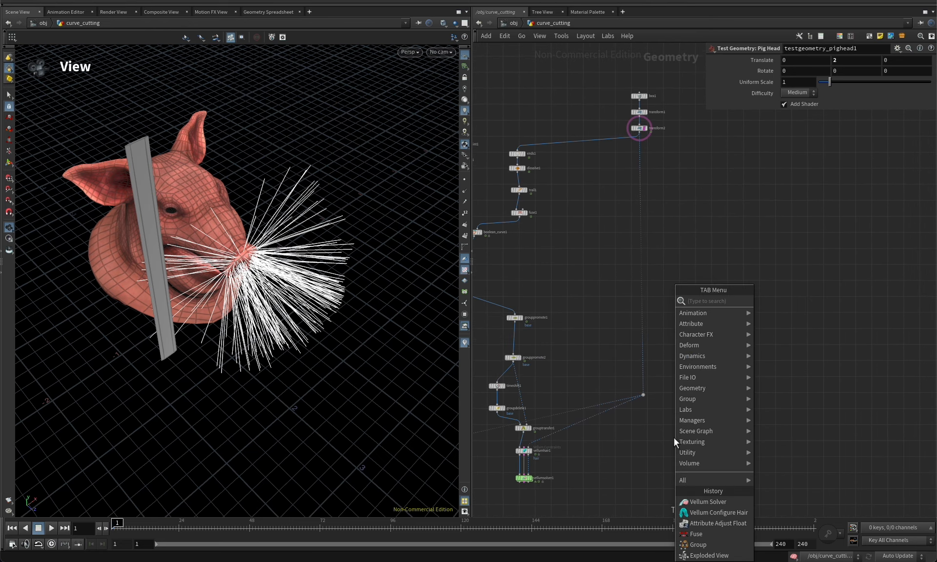
{"action": "type", "text": "color"}
{"action": "key", "text": "Return"}
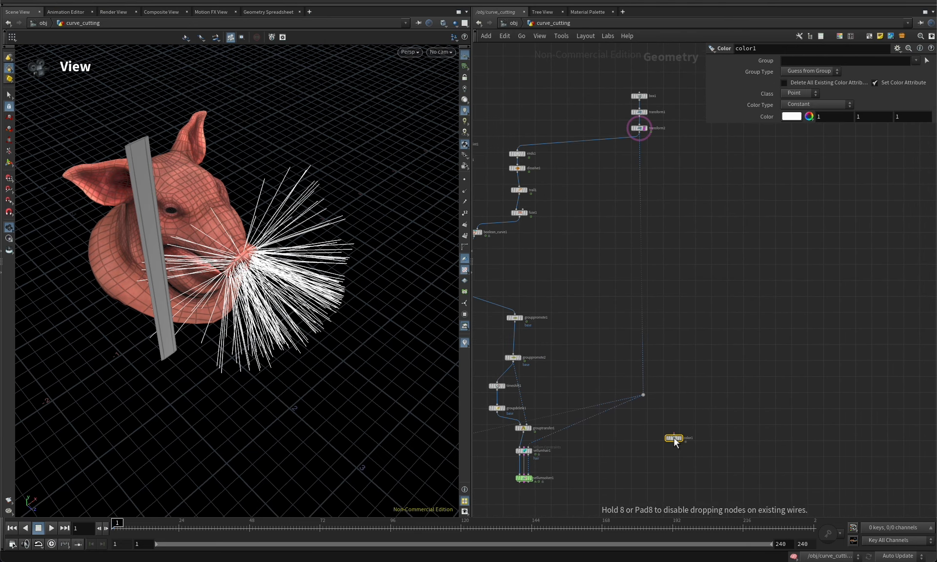
{"action": "left_click", "coordinate": [673, 437]}
{"action": "left_click_drag", "start_coordinate": [674, 434], "coordinate": [635, 393]}
{"action": "left_click", "coordinate": [643, 395]}
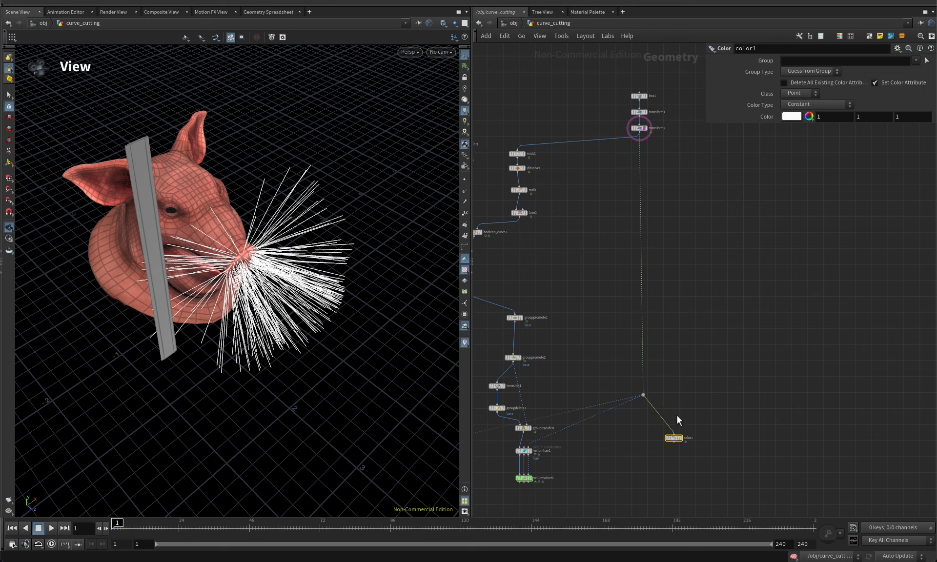
Display color1 and set its color to pure green (0, 1, 0)
{"action": "left_click", "coordinate": [685, 428]}
{"action": "left_click_drag", "start_coordinate": [717, 415], "coordinate": [658, 459]}
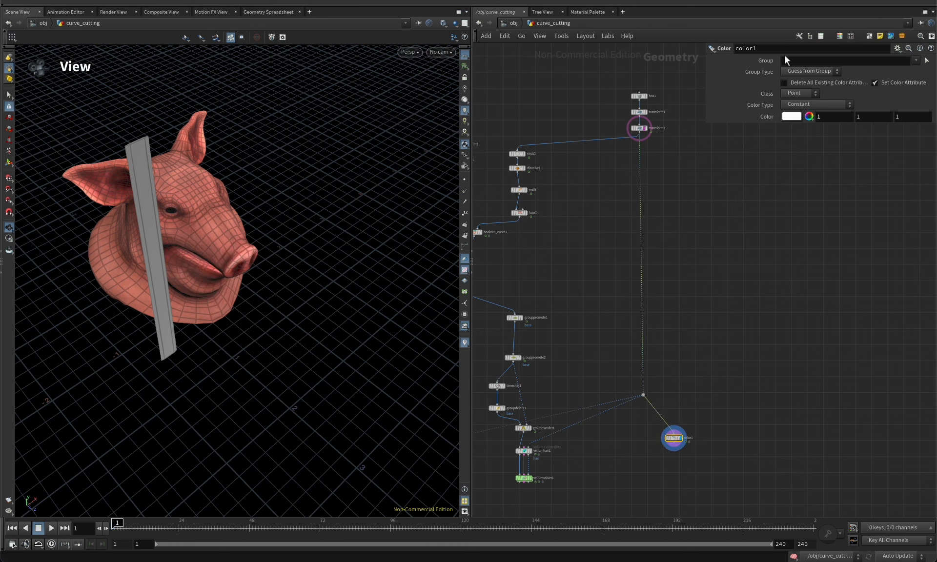
{"action": "left_click", "coordinate": [791, 116]}
{"action": "left_click", "coordinate": [812, 36]}
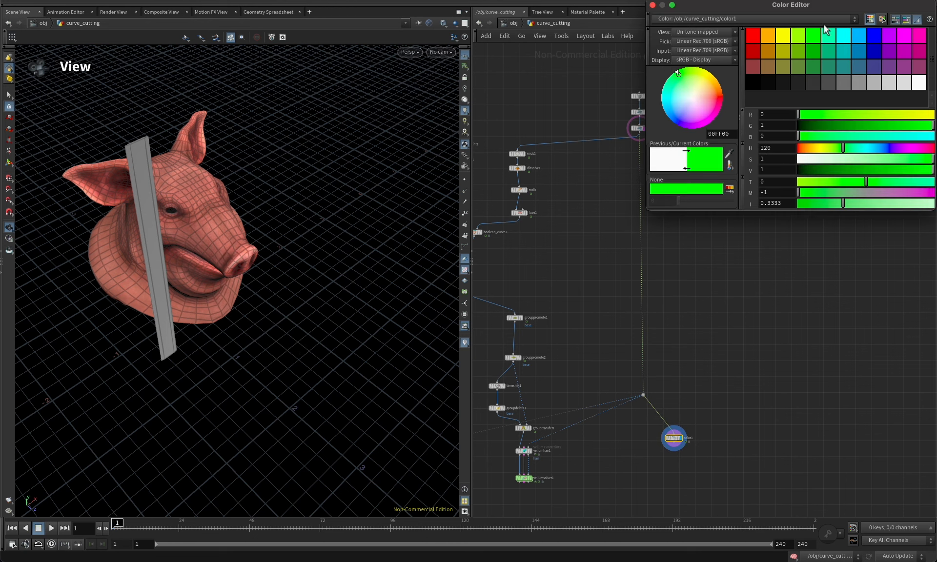
{"action": "left_click", "coordinate": [652, 5]}
Template color1 in place of transform2 and template testgeometry_pighead1 so the green blade and head both show
{"action": "scroll", "coordinate": [684, 449], "scroll_direction": "up", "scroll_amount": 3}
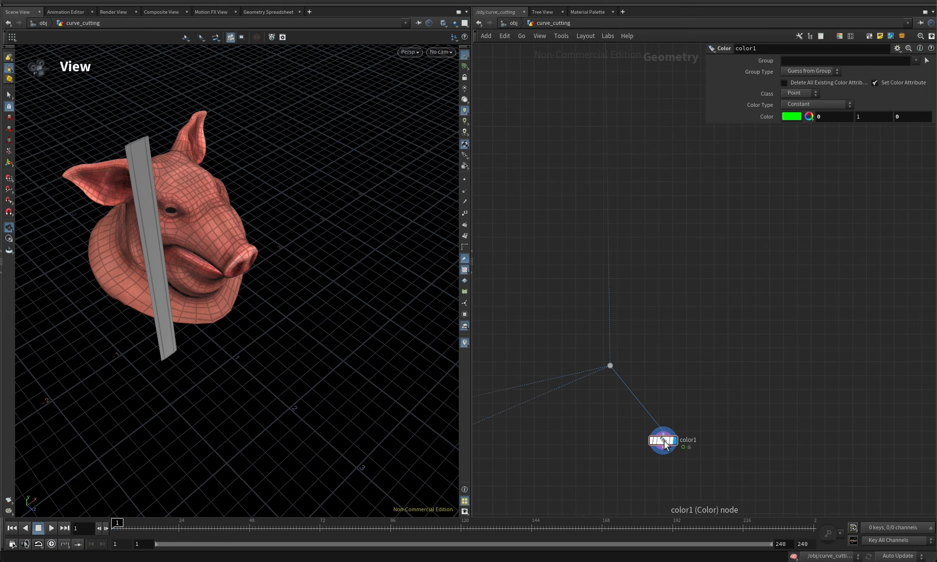
{"action": "left_click", "coordinate": [673, 441]}
{"action": "scroll", "coordinate": [736, 374], "scroll_direction": "down", "scroll_amount": 3}
{"action": "middle_click_drag", "start_coordinate": [619, 467], "coordinate": [768, 372]}
{"action": "scroll", "coordinate": [596, 159], "scroll_direction": "up", "scroll_amount": 3}
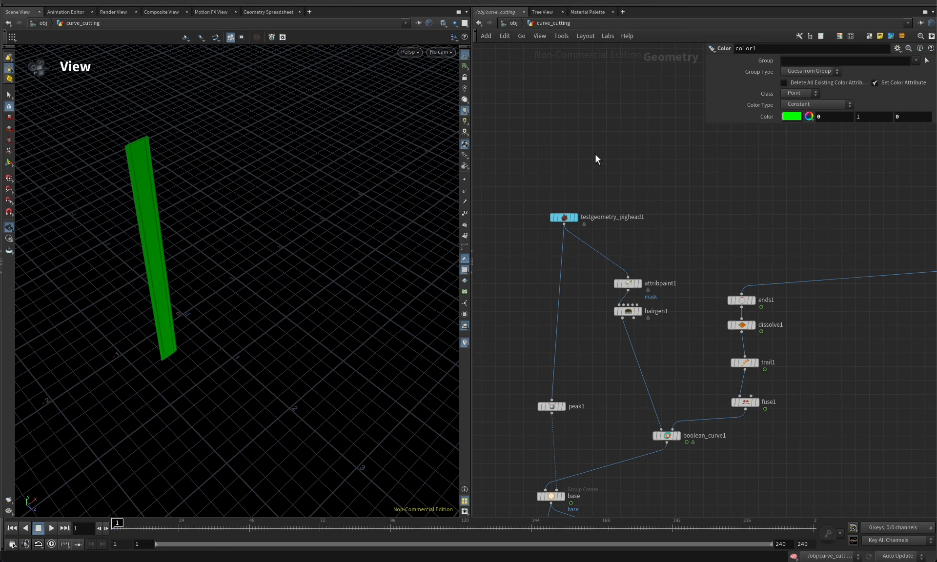
{"action": "left_click", "coordinate": [574, 217]}
{"action": "scroll", "coordinate": [613, 122], "scroll_direction": "down", "scroll_amount": 5}
{"action": "scroll", "coordinate": [613, 364], "scroll_direction": "up", "scroll_amount": 5}
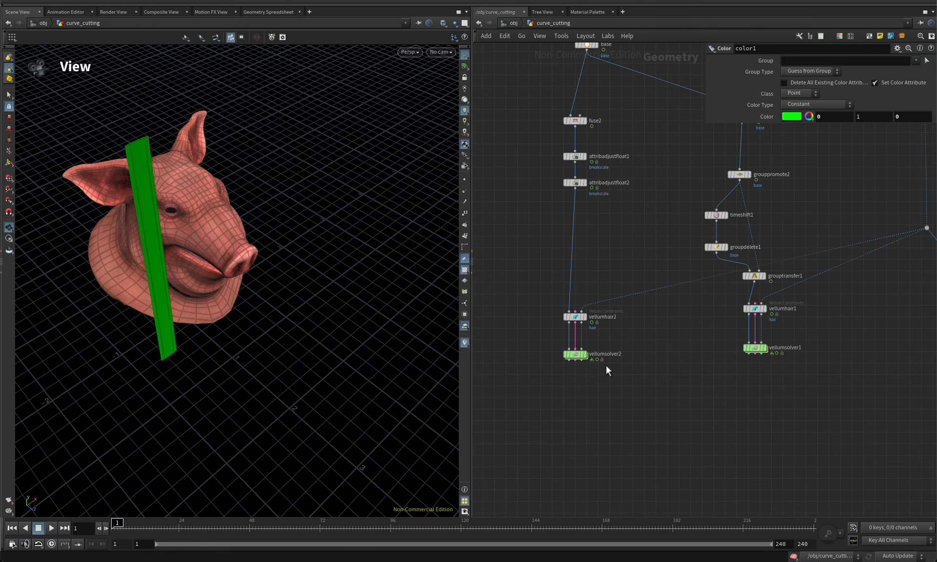
Display vellumsolver2 and make color1 a selectable template so the blade shows shaded
{"action": "left_click", "coordinate": [584, 355]}
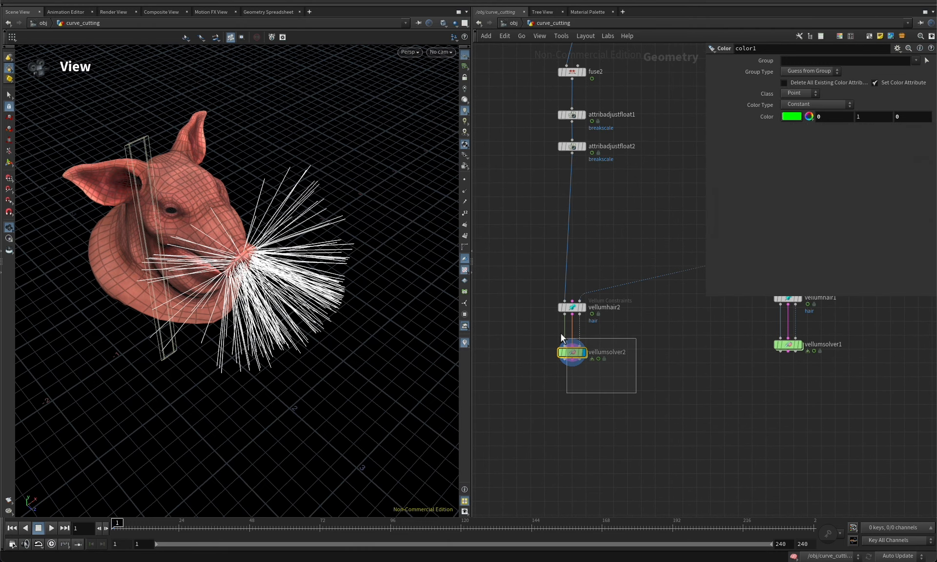
{"action": "middle_click_drag", "start_coordinate": [935, 360], "coordinate": [730, 417]}
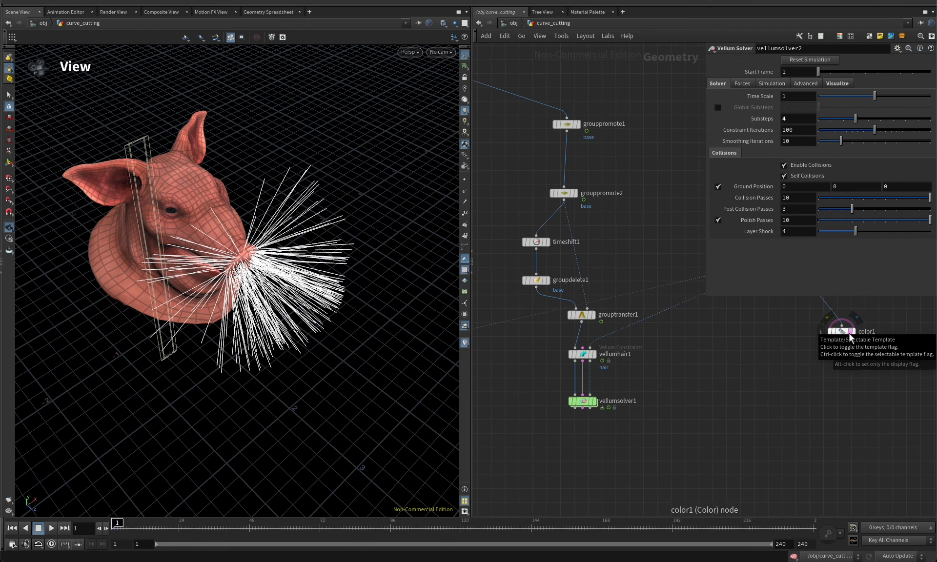
{"action": "left_click", "coordinate": [849, 333], "text": "ctrl"}
{"action": "middle_click_drag", "start_coordinate": [663, 445], "coordinate": [881, 405]}
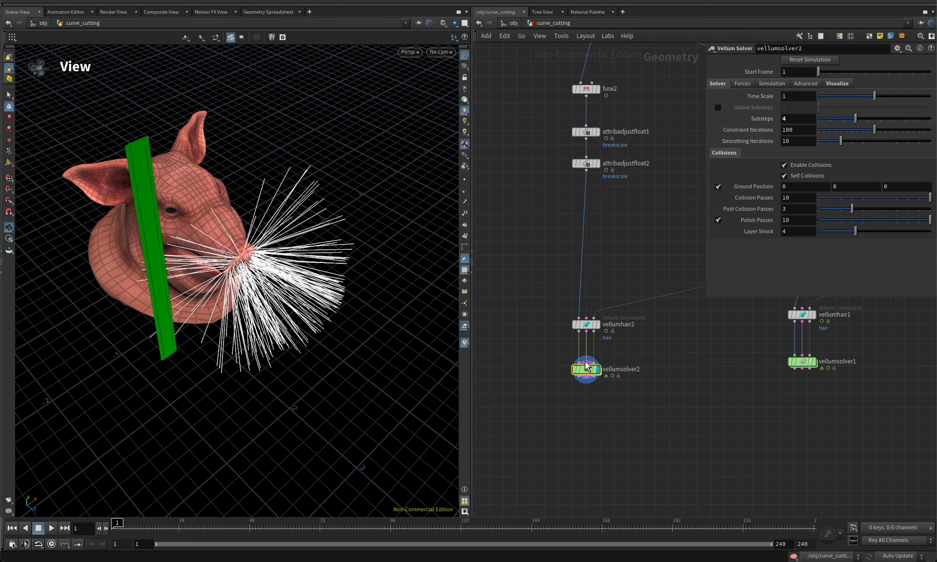
Orbit the view around the pig head and play the vellumsolver2 simulation from frame 1
{"action": "left_click_drag", "start_coordinate": [347, 413], "coordinate": [61, 512]}
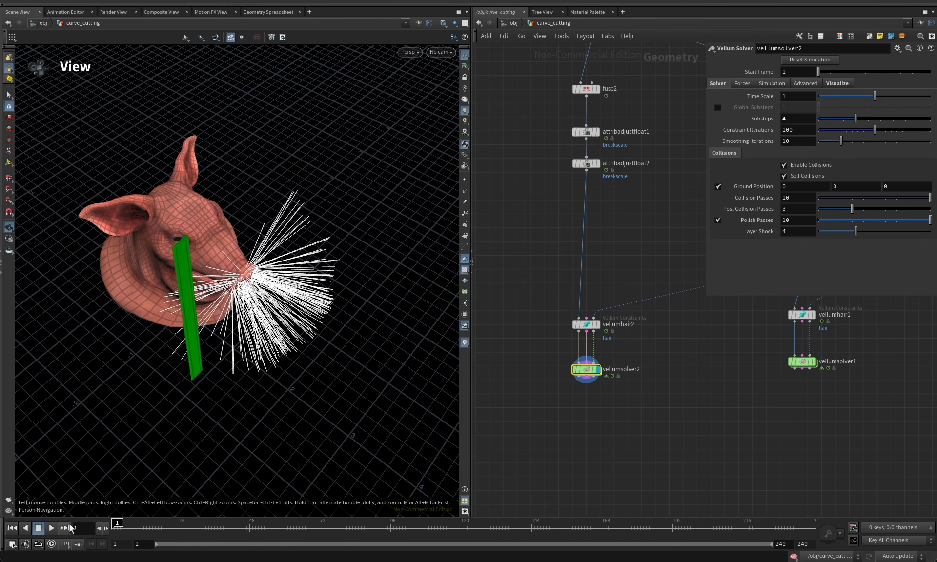
{"action": "left_click", "coordinate": [52, 528]}
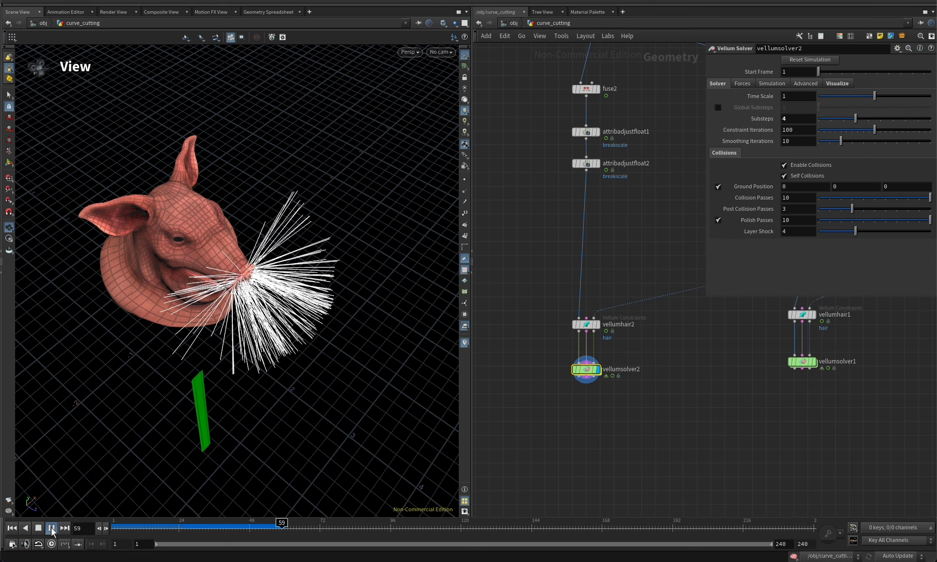
Return to frame 1 and insert a copy of timeshift1, set to frame $FEND, between attribadjustfloat2 and vellumhair2
{"action": "left_click", "coordinate": [160, 527]}
{"action": "left_click_drag", "start_coordinate": [142, 529], "coordinate": [115, 528]}
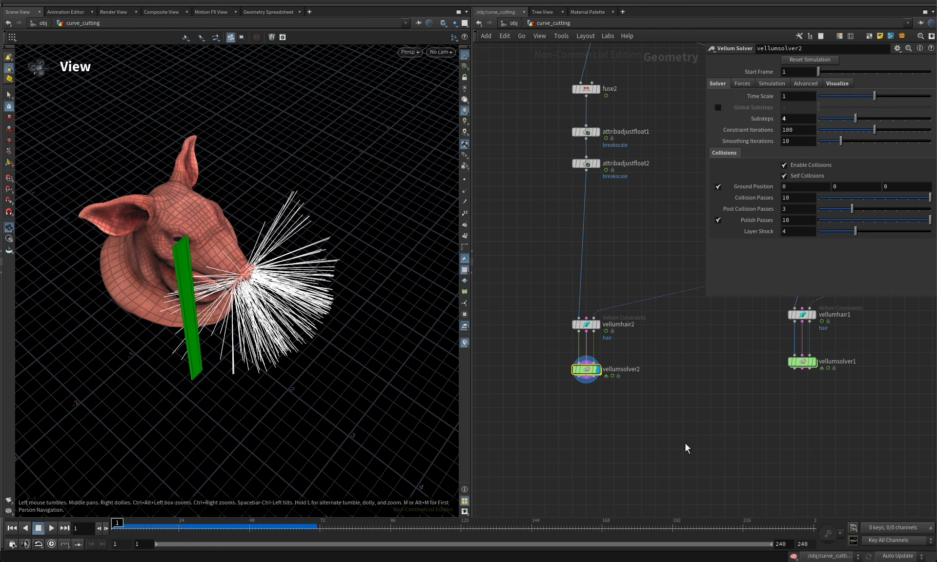
{"action": "middle_click_drag", "start_coordinate": [655, 244], "coordinate": [611, 404]}
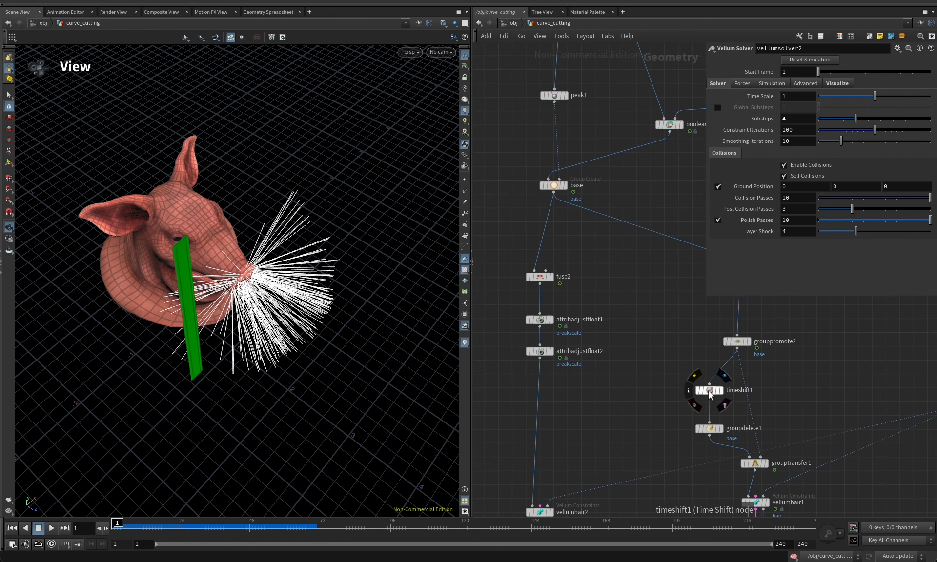
{"action": "left_click_drag", "start_coordinate": [709, 391], "coordinate": [600, 407], "text": "alt"}
{"action": "middle_click_drag", "start_coordinate": [605, 409], "coordinate": [695, 383]}
{"action": "mouse_move", "coordinate": [694, 383]}
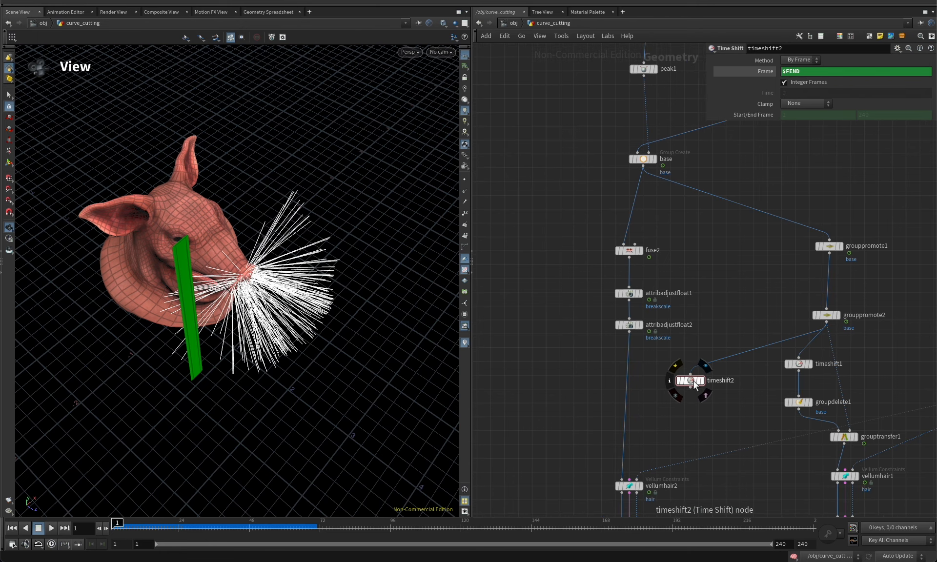
{"action": "left_click_drag", "start_coordinate": [662, 392], "coordinate": [629, 332]}
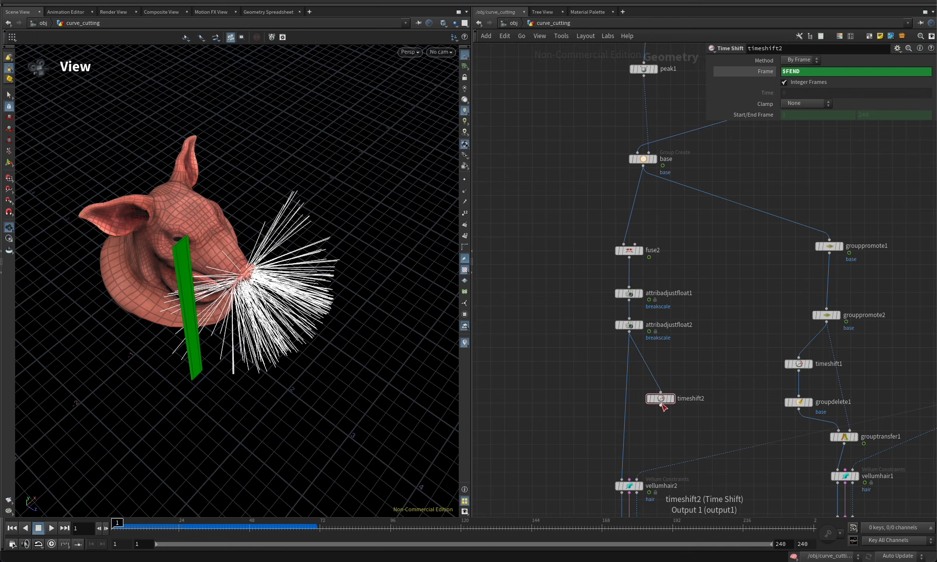
{"action": "left_click_drag", "start_coordinate": [662, 404], "coordinate": [629, 384]}
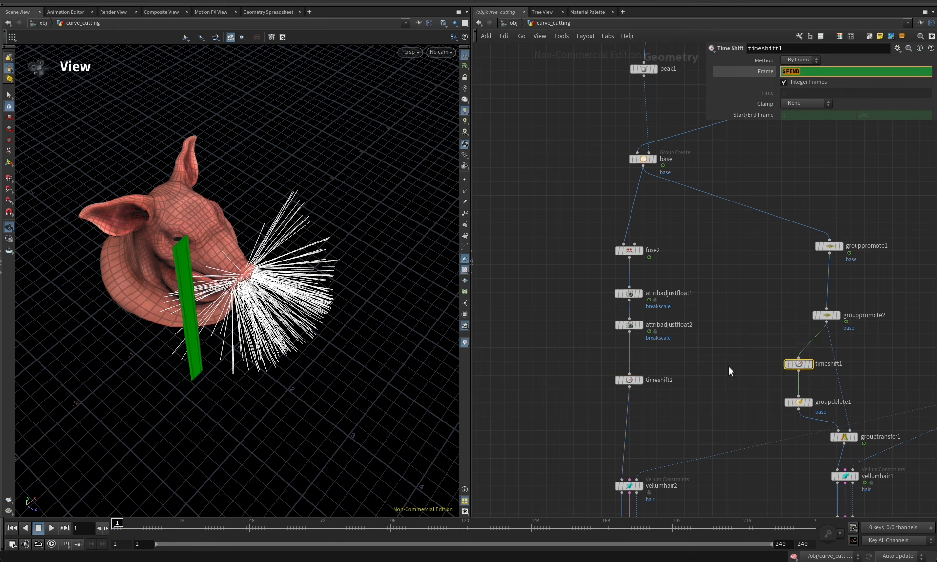
Display timeshift2 to check its output, switch the display back to vellumsolver2 and play the simulation from frame 1
{"action": "key", "text": "r"}
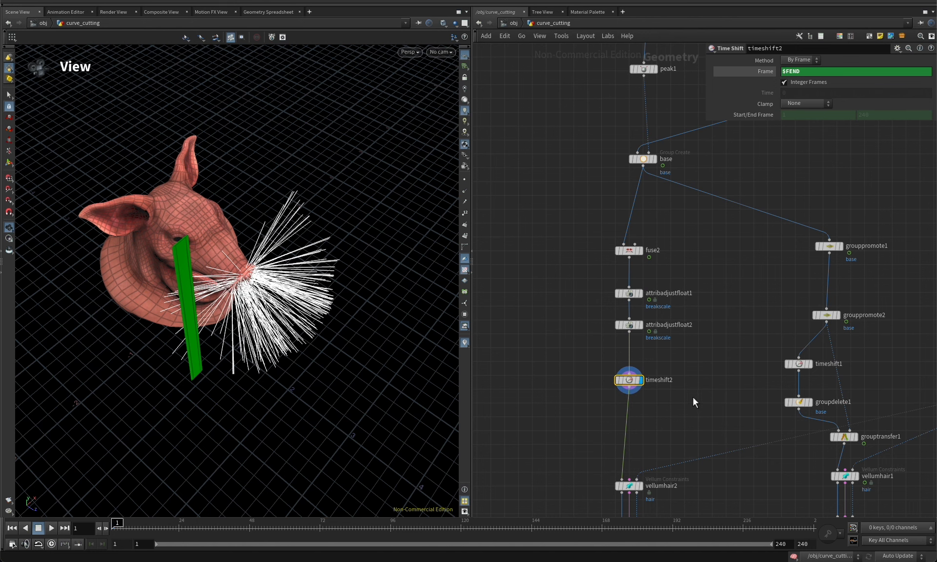
{"action": "middle_click_drag", "start_coordinate": [693, 398], "coordinate": [694, 279]}
{"action": "middle_click_drag", "start_coordinate": [694, 415], "coordinate": [694, 384]}
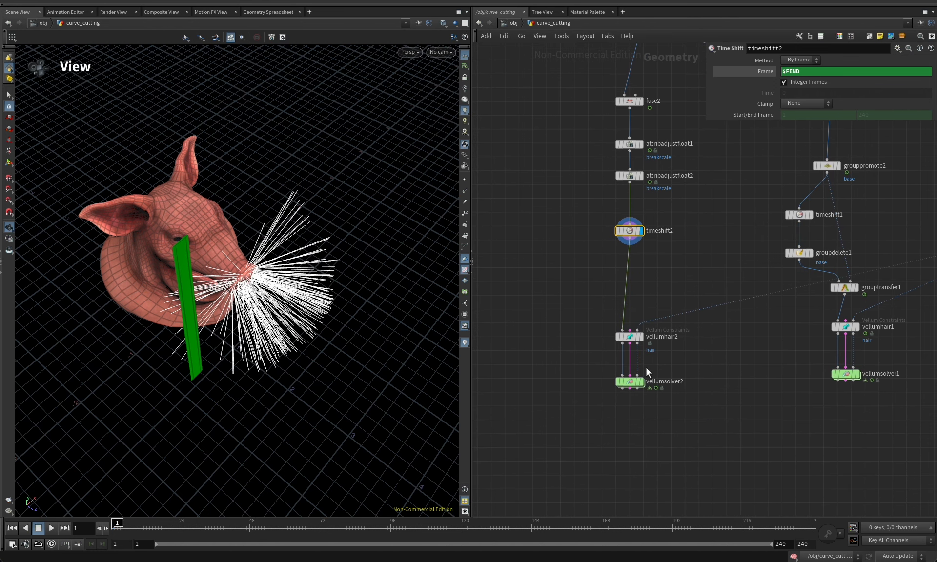
{"action": "left_click", "coordinate": [642, 381]}
{"action": "left_click_drag", "start_coordinate": [703, 360], "coordinate": [611, 403]}
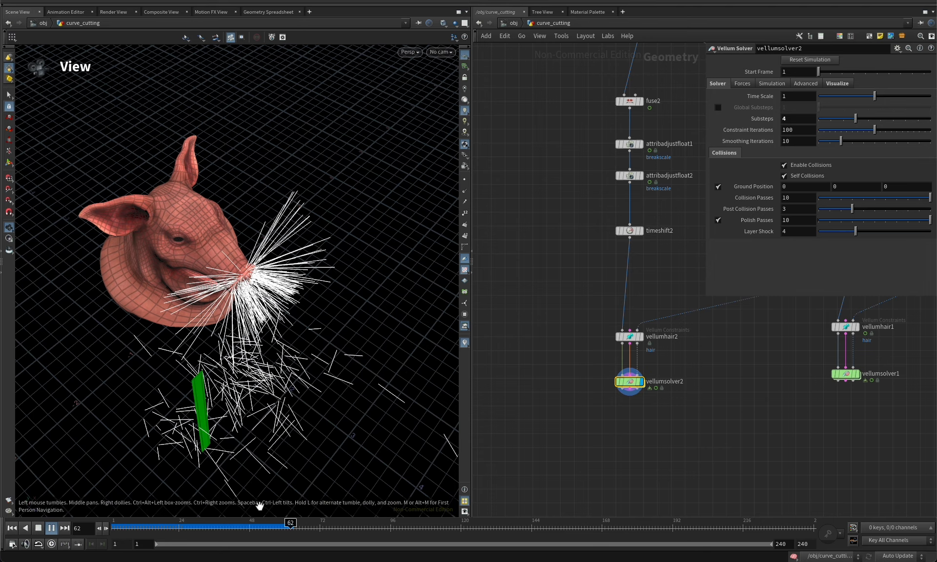
Scrub the cached simulation from frame 36 to frame 46 and inspect the blade cutting the hairs from another angle
{"action": "left_click", "coordinate": [202, 524]}
{"action": "left_click_drag", "start_coordinate": [202, 524], "coordinate": [214, 524]}
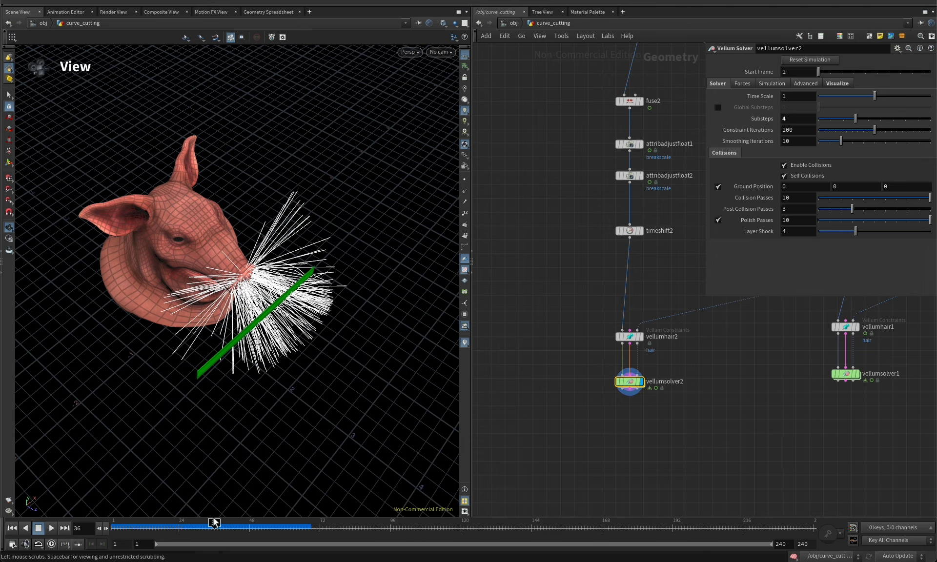
{"action": "scroll", "coordinate": [266, 352], "scroll_direction": "up", "scroll_amount": 3}
{"action": "left_click_drag", "start_coordinate": [266, 351], "coordinate": [315, 287]}
{"action": "left_click_drag", "start_coordinate": [216, 523], "coordinate": [244, 524]}
{"action": "left_click_drag", "start_coordinate": [245, 387], "coordinate": [196, 342]}
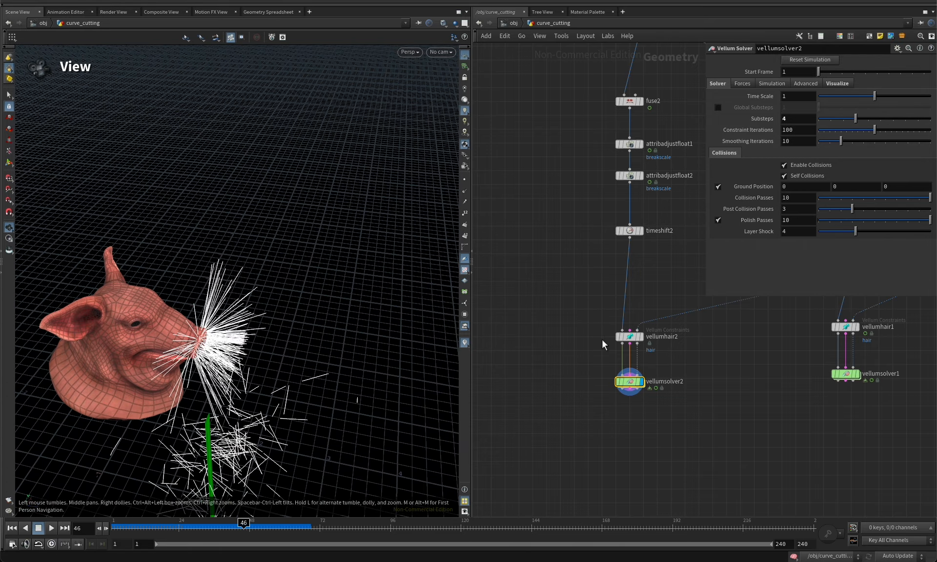
Review the breaking settings of vellumhair2 and the breakscale settings of attribadjustfloat1 and attribadjustfloat2
{"action": "left_click", "coordinate": [630, 337]}
{"action": "scroll", "coordinate": [739, 326], "scroll_direction": "down", "scroll_amount": 1}
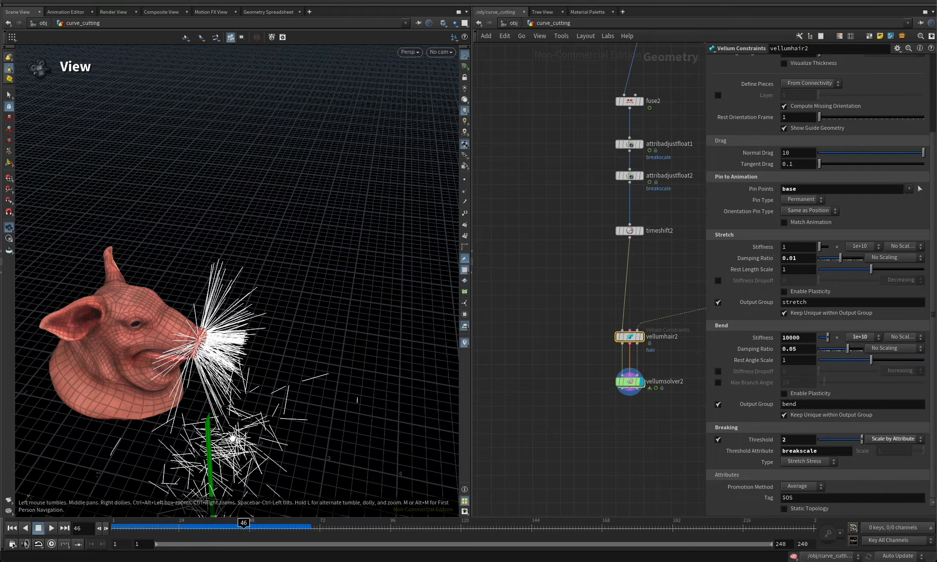
{"action": "middle_click_drag", "start_coordinate": [595, 202], "coordinate": [558, 255]}
{"action": "left_click_drag", "start_coordinate": [546, 241], "coordinate": [633, 192]}
{"action": "left_click", "coordinate": [552, 211]}
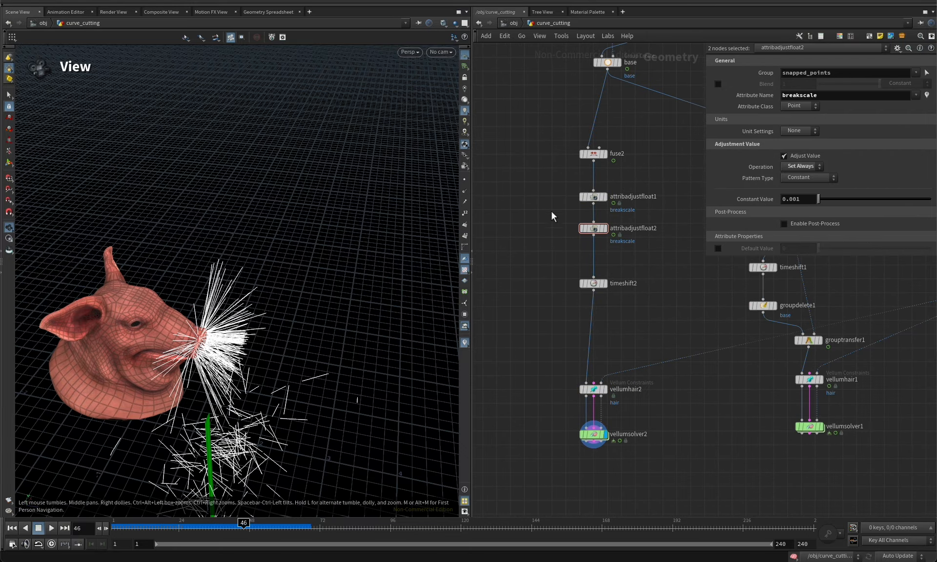
Inspect the fallen hair pieces around the blade from several angles and scrub the simulation back to frame 1
{"action": "left_click_drag", "start_coordinate": [266, 408], "coordinate": [267, 295]}
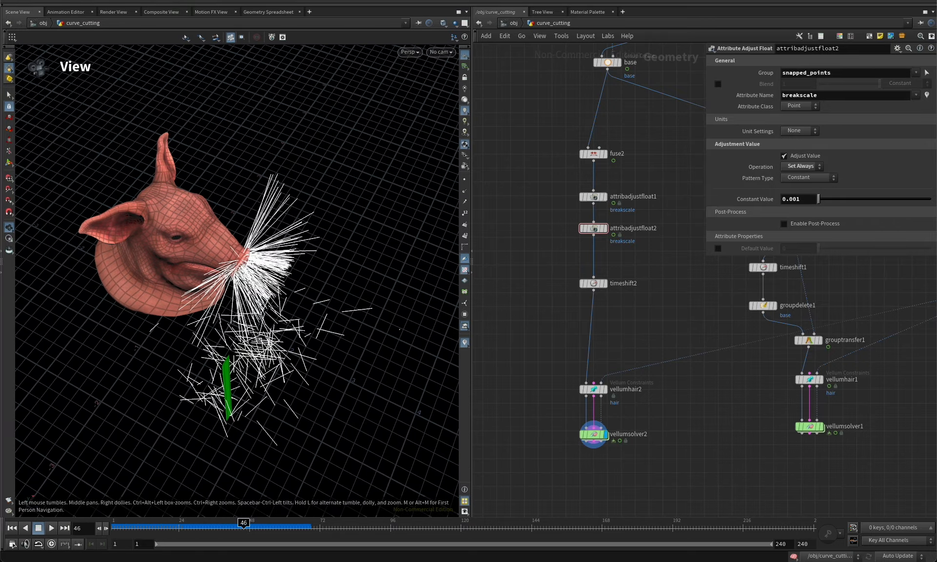
{"action": "right_click_drag", "start_coordinate": [292, 292], "coordinate": [273, 290]}
{"action": "left_click_drag", "start_coordinate": [274, 290], "coordinate": [286, 264]}
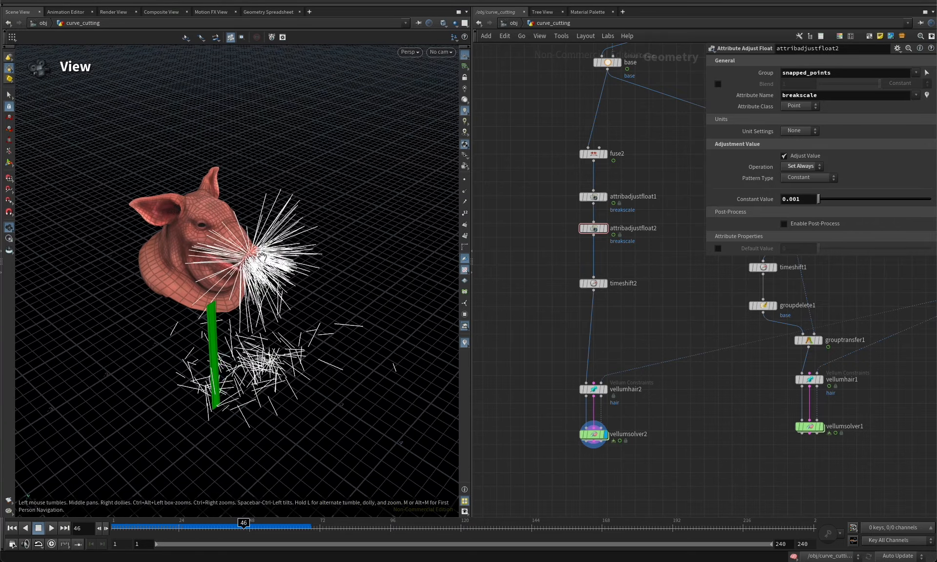
{"action": "right_click_drag", "start_coordinate": [286, 264], "coordinate": [335, 272]}
{"action": "left_click_drag", "start_coordinate": [335, 272], "coordinate": [290, 293]}
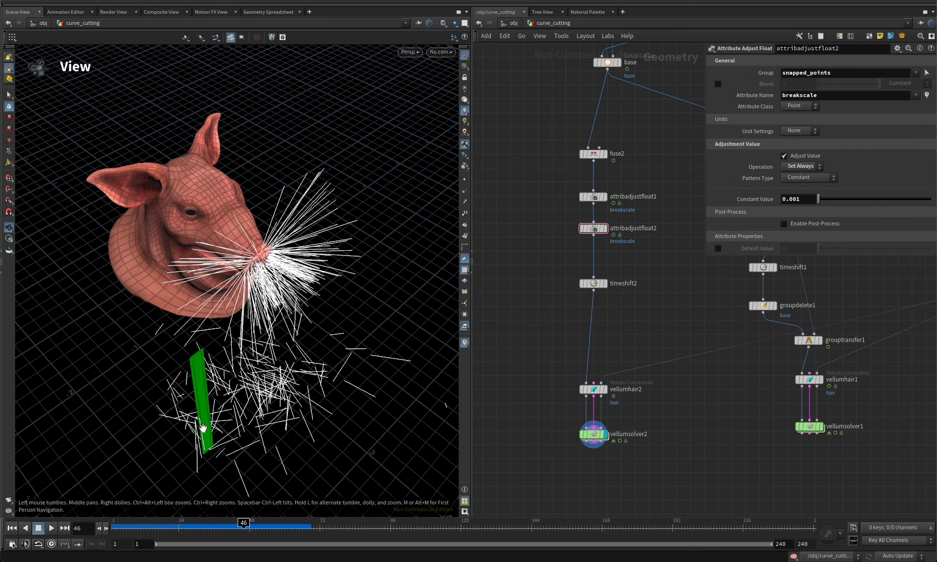
{"action": "mouse_move", "coordinate": [225, 524]}
{"action": "left_mouse_down"}
{"action": "mouse_move", "coordinate": [147, 523]}
{"action": "mouse_move", "coordinate": [246, 523]}
{"action": "mouse_move", "coordinate": [156, 523]}
{"action": "mouse_move", "coordinate": [227, 527]}
{"action": "left_mouse_up"}
{"action": "left_click_drag", "start_coordinate": [285, 530], "coordinate": [114, 524]}
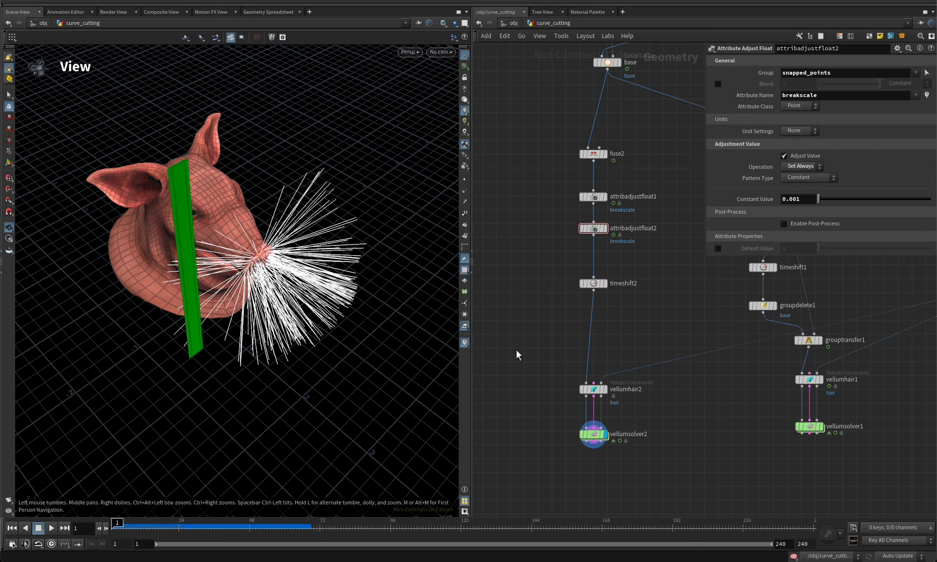